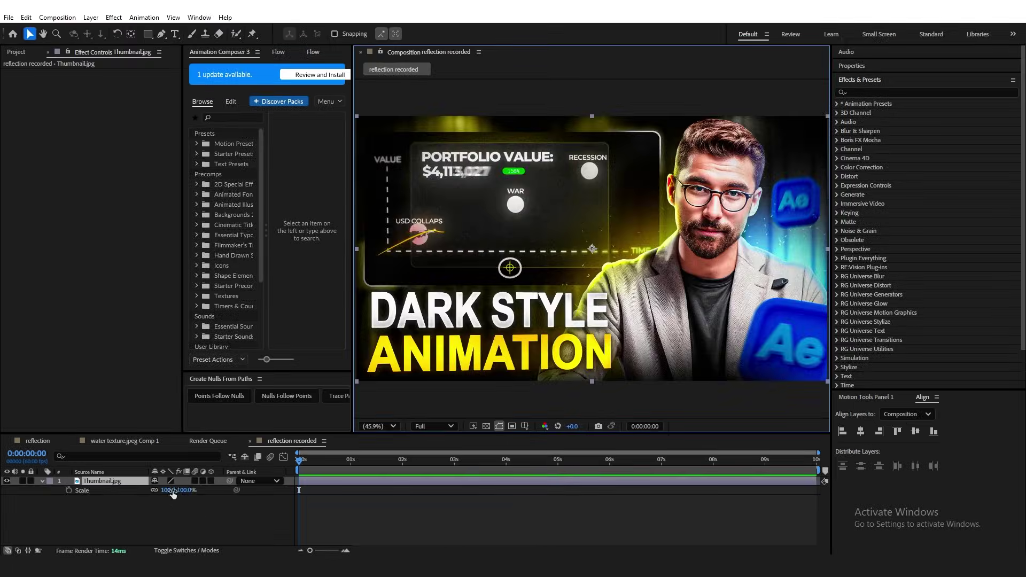
Step: Scale the Thumbnail.jpg layer to 50% and turn it into a 3D layer
type("00")
key("Return")
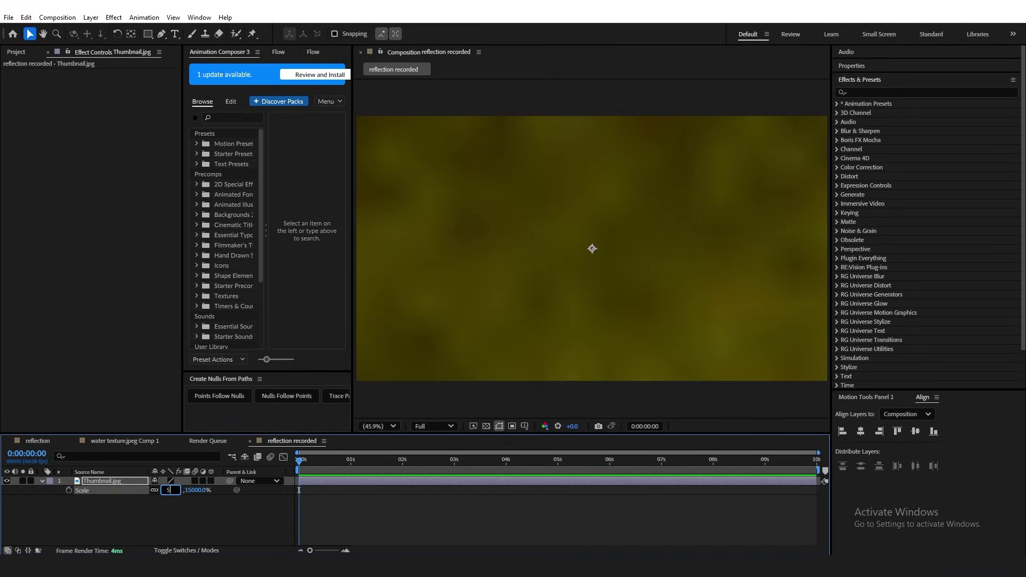
type("50")
key("Return")
left_click(395, 512)
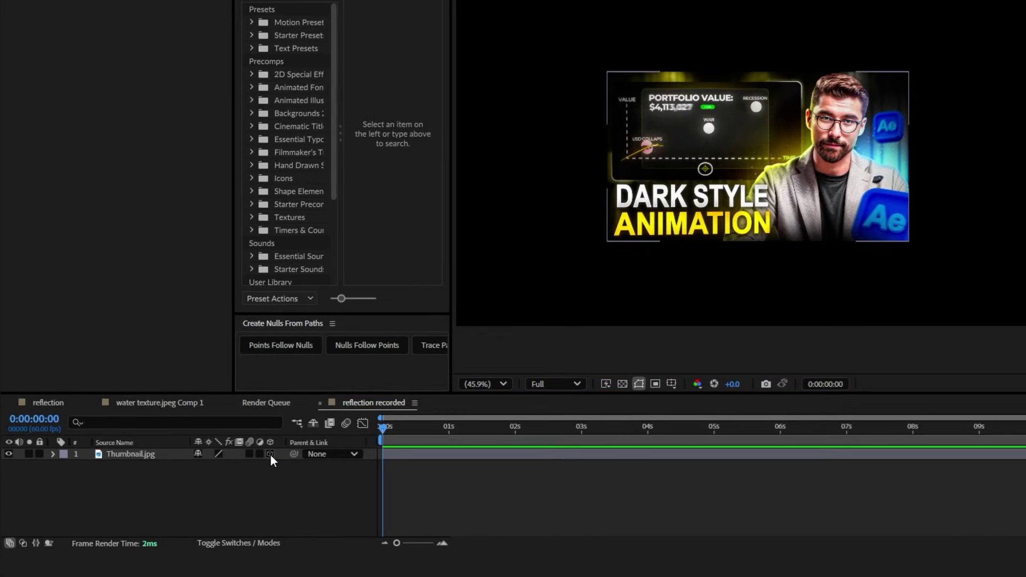
left_click(212, 481)
Step: Add water texture.jpeg as a 3D layer with X Rotation -90° and lower it to form a floor beneath the thumbnail
left_click_drag(154, 452, 75, 505)
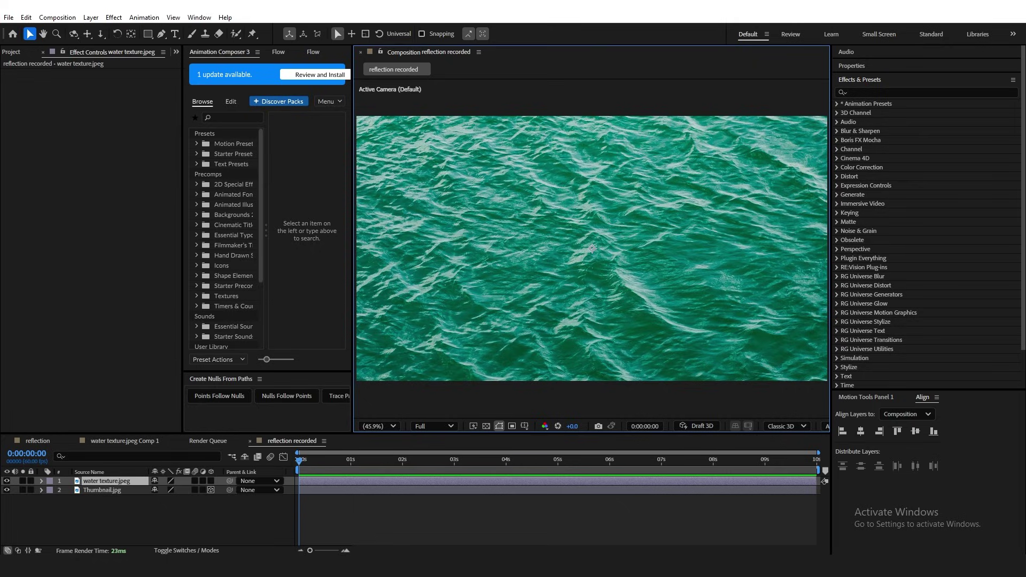
left_click(210, 481)
key("r")
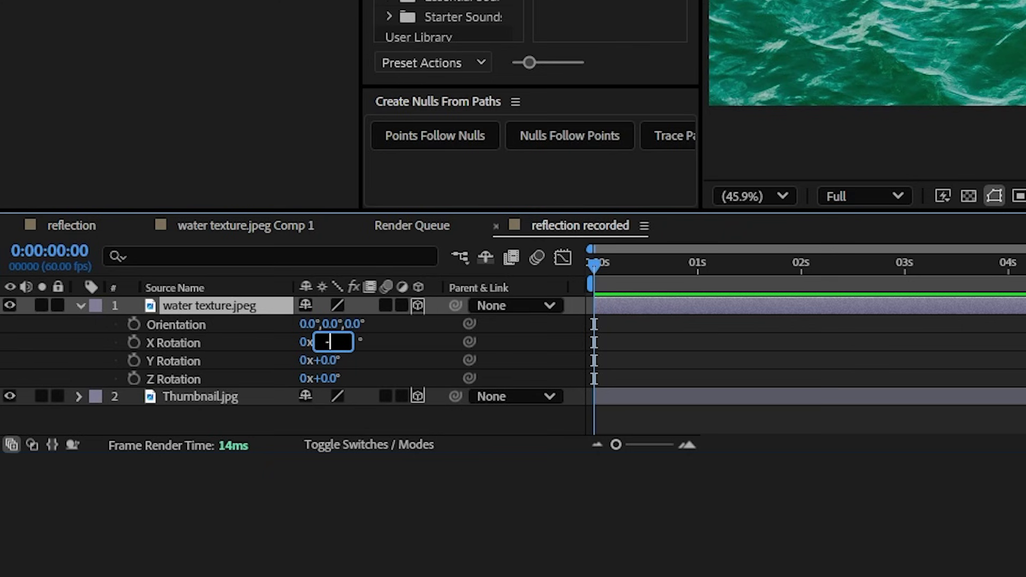
type("-90")
key("Return")
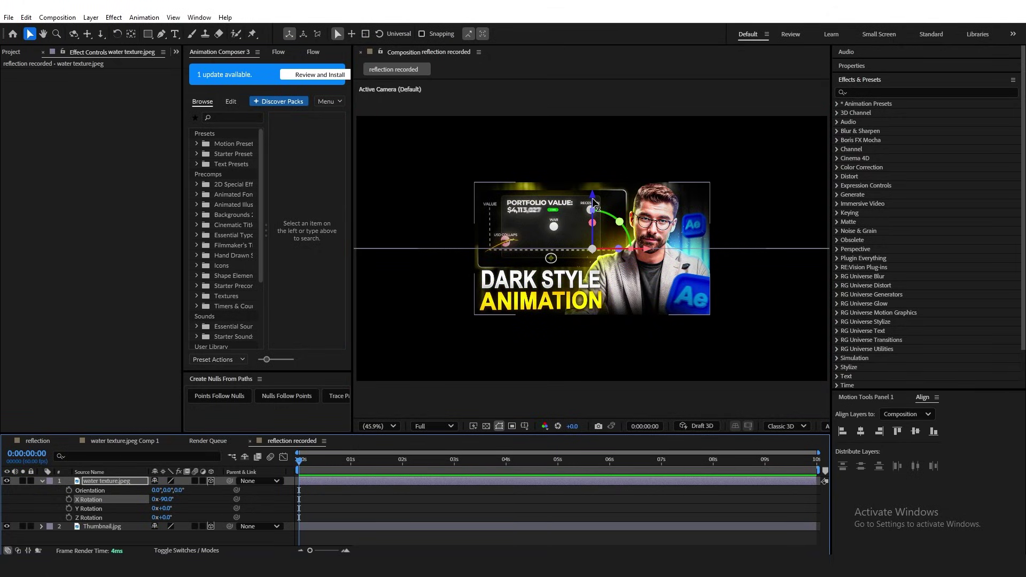
left_click_drag(595, 203, 601, 298)
Step: Apply Motion Tile to the water texture layer with Output Width 400, Output Height 400 and Mirror Edges enabled
key("ctrl+space")
type("motion til")
left_click(85, 451)
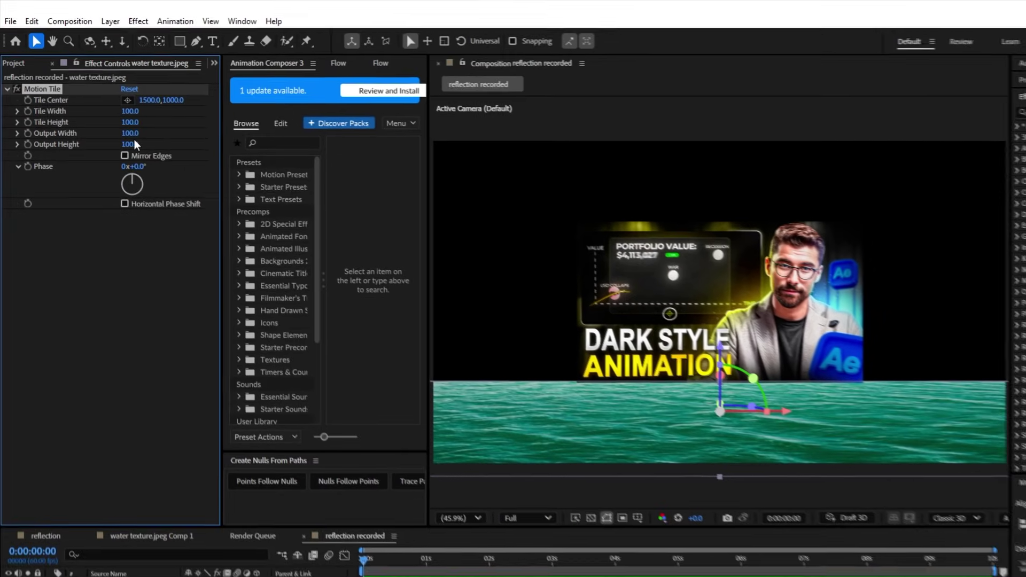
left_click(109, 110)
type("400")
left_click(139, 154)
type("400")
key("Return")
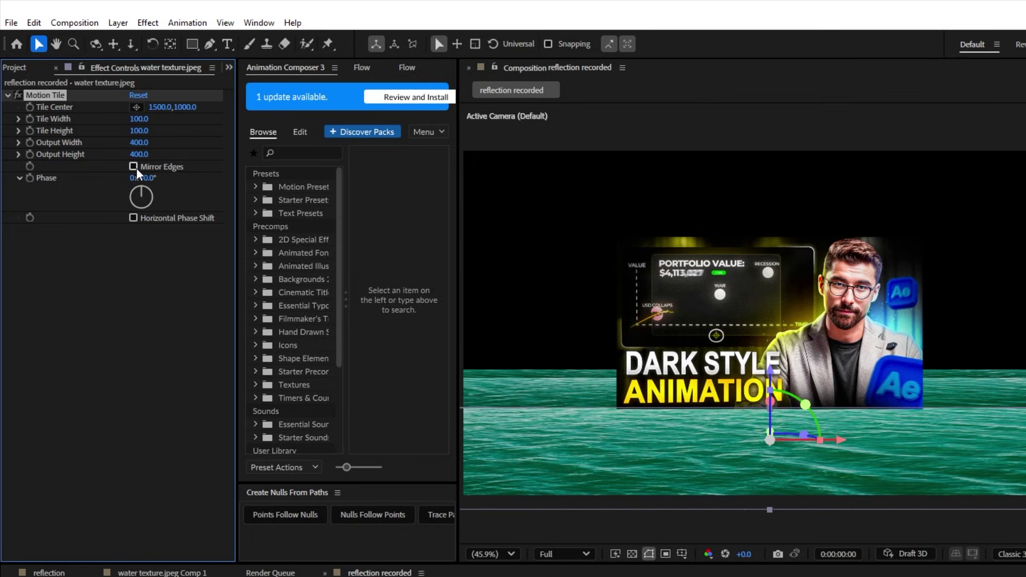
left_click(134, 167)
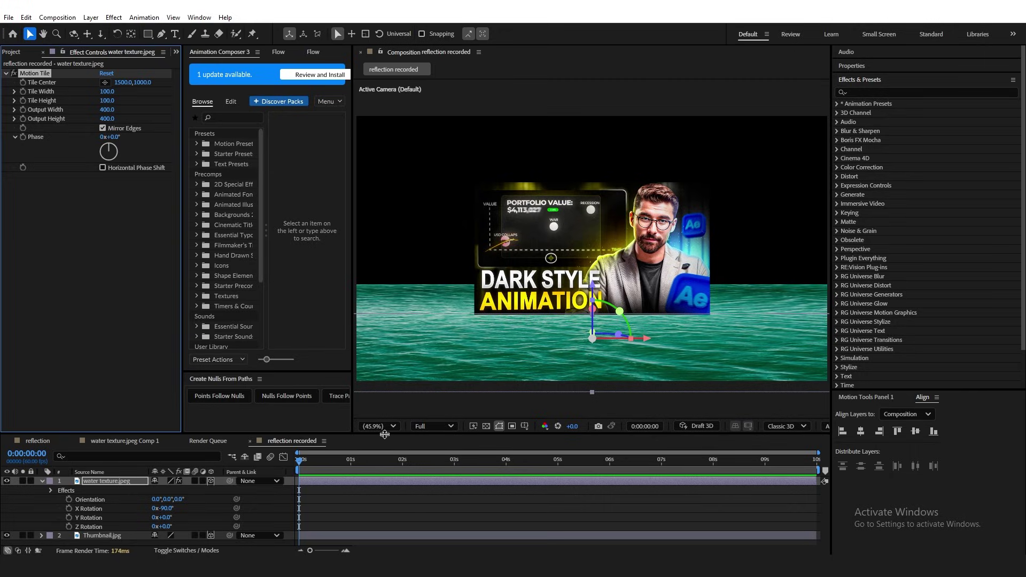
Step: Create a 3D null object and parent it to the water texture layer
left_click(149, 516)
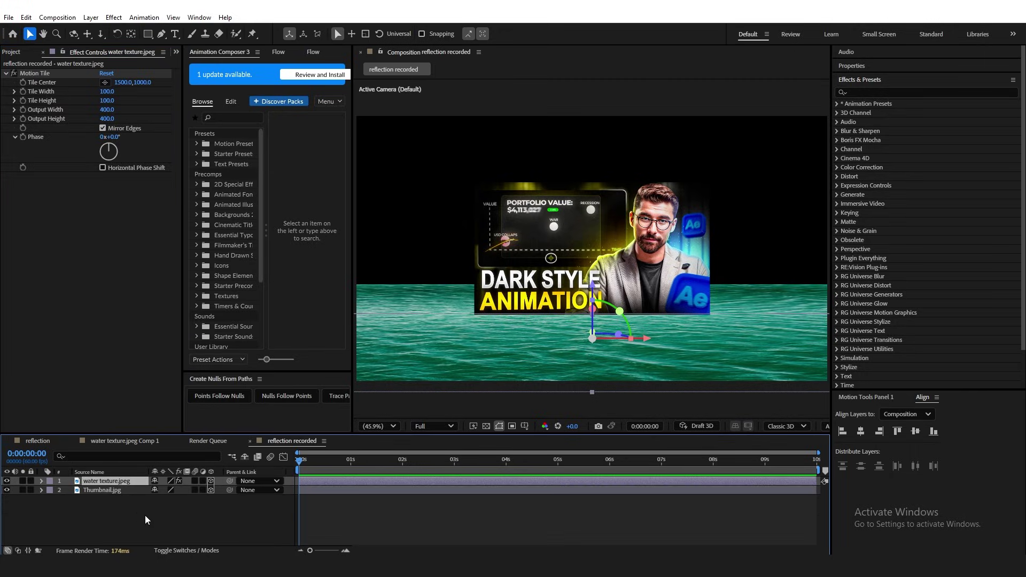
right_click(155, 515)
mouse_move(279, 388)
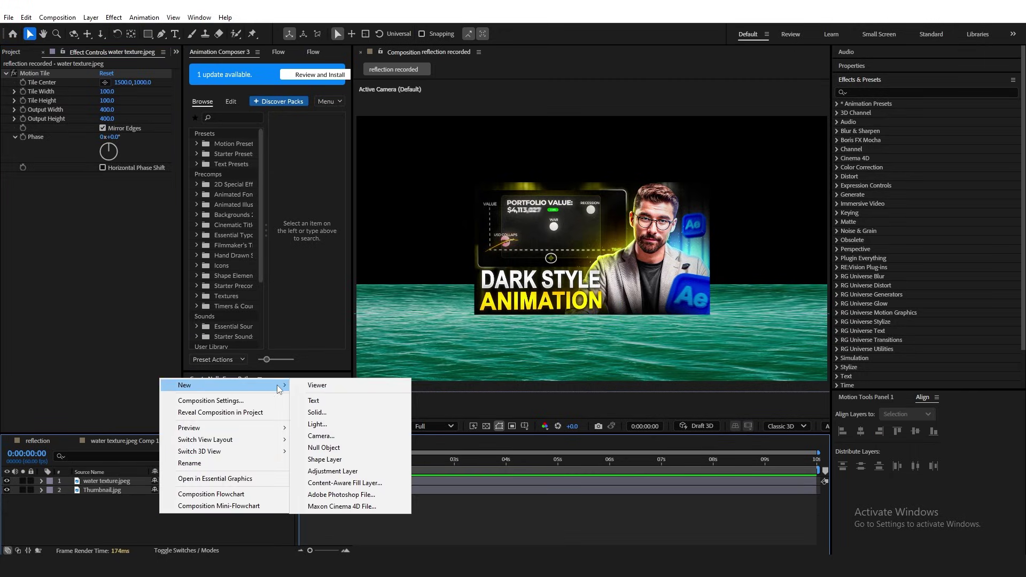
left_click(326, 448)
left_click(210, 480)
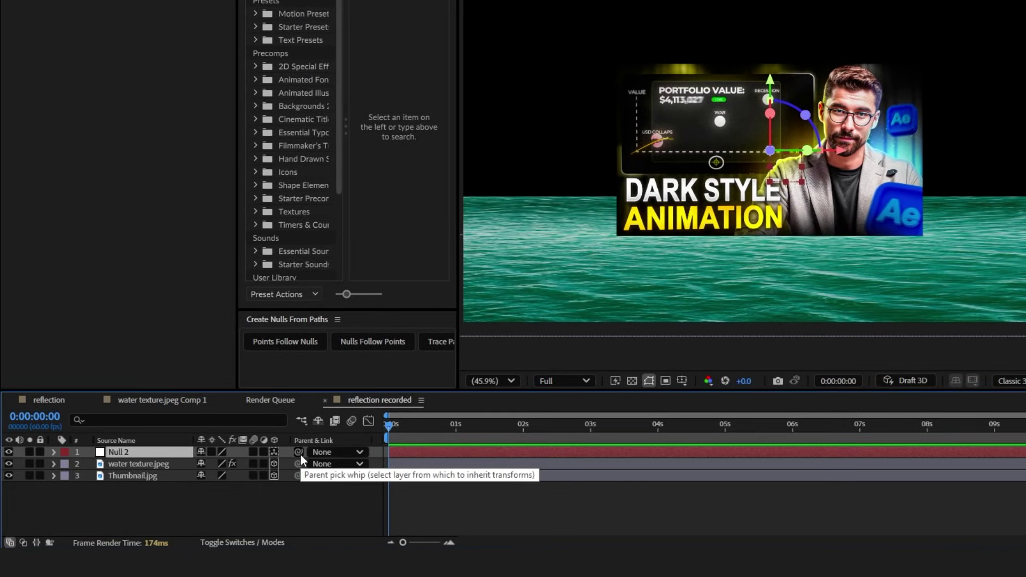
left_click_drag(300, 454, 131, 463)
Step: Pre-compose the water texture layer, moving all attributes into the new composition
left_click(132, 463)
right_click(153, 466)
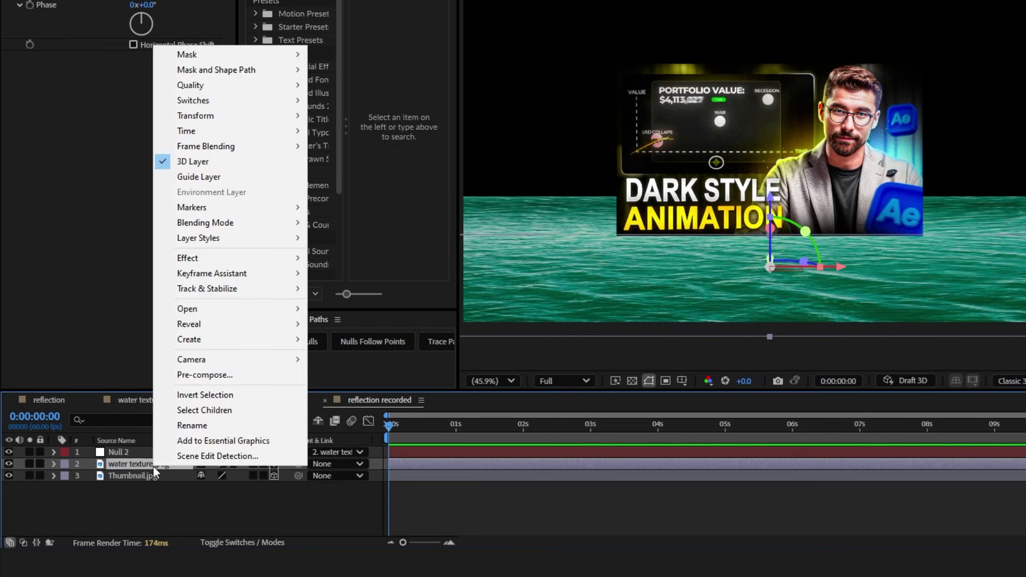
left_click(218, 378)
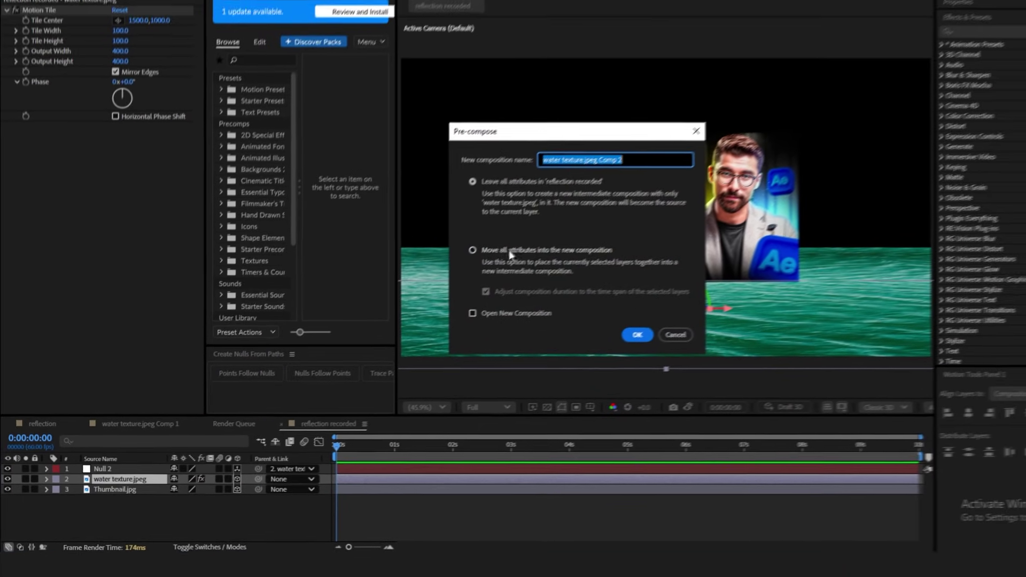
left_click(507, 251)
left_click(638, 335)
Step: Create an adjustment layer and rename it "Blur under this layer"
right_click(126, 512)
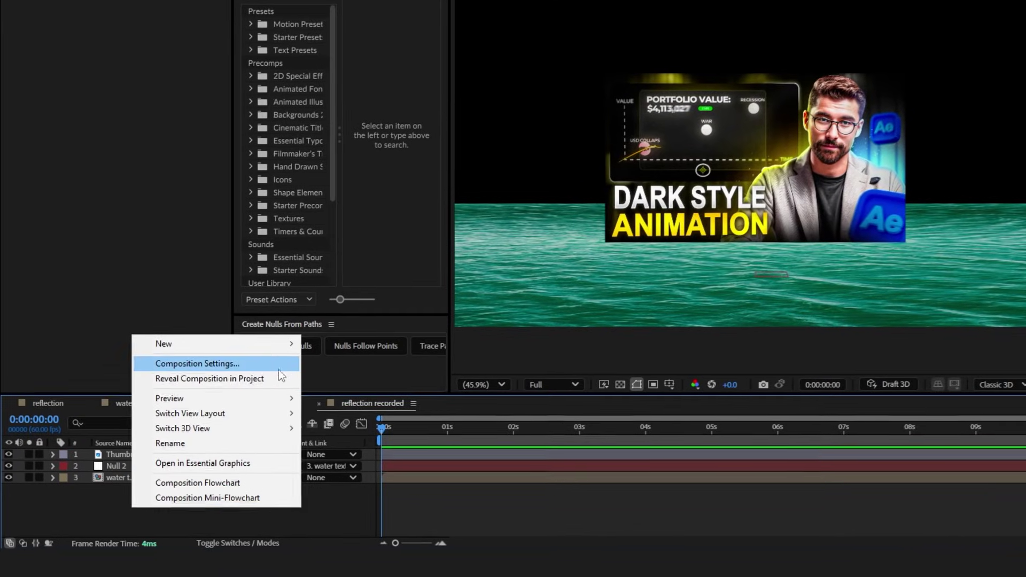
mouse_move(291, 344)
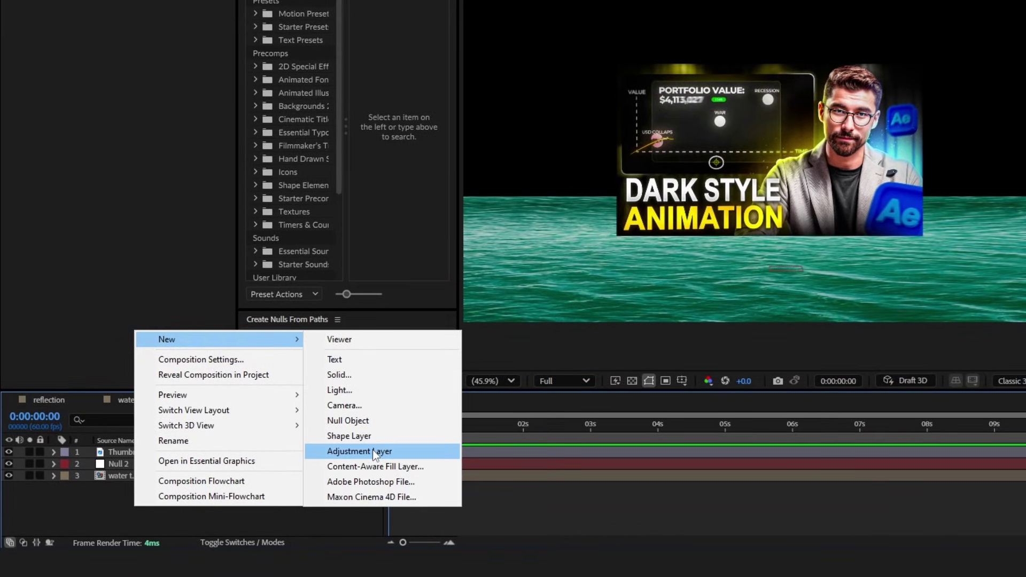
left_click(372, 460)
right_click(160, 451)
left_click(216, 412)
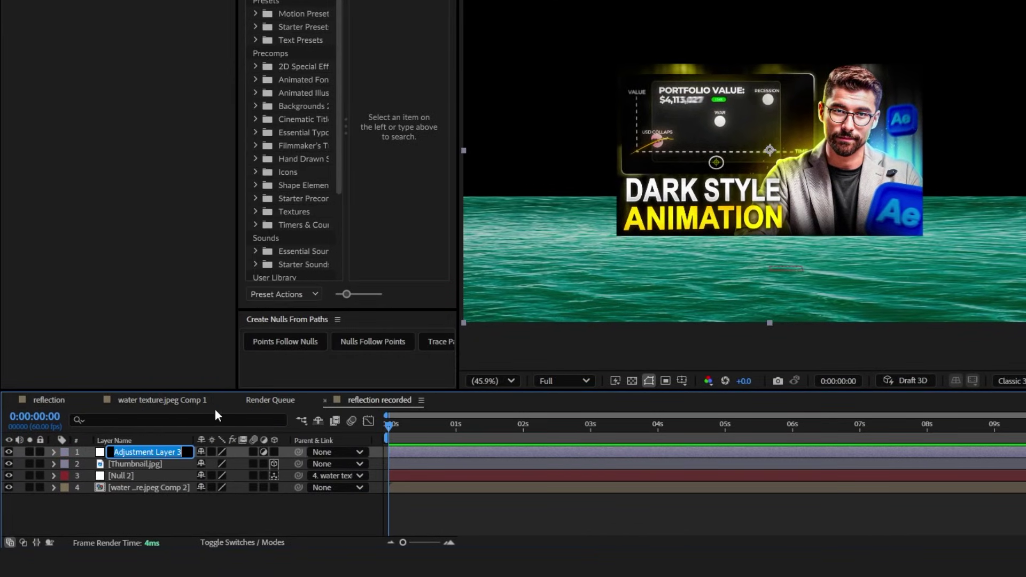
type("Blur under")
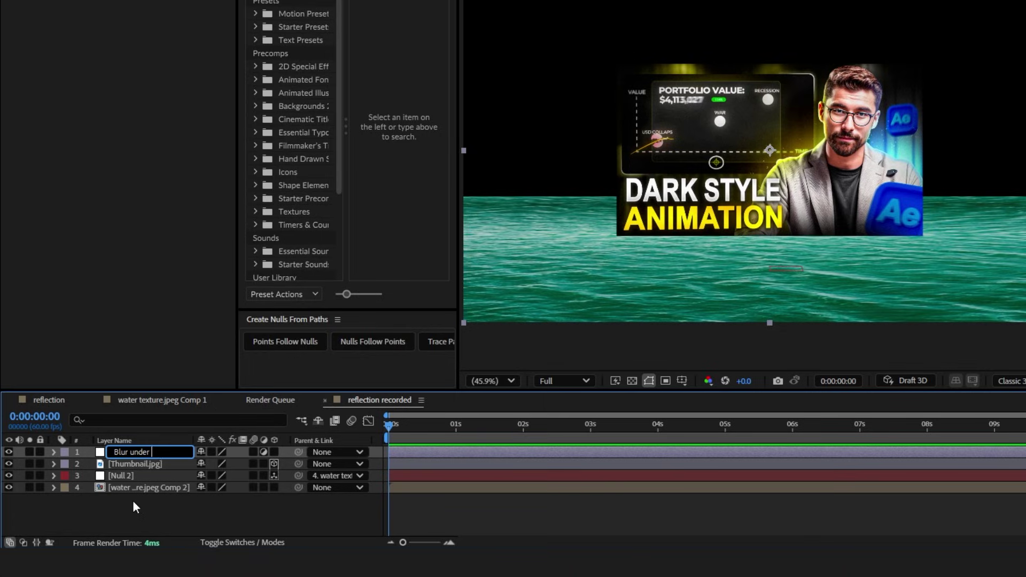
type("this layer")
key("Return")
Step: Apply Compound Blur to the adjustment layer with water texture.jpeg Comp 2 as Blur Layer and Maximum Blur 30
key("ctrl+space")
type("compoun")
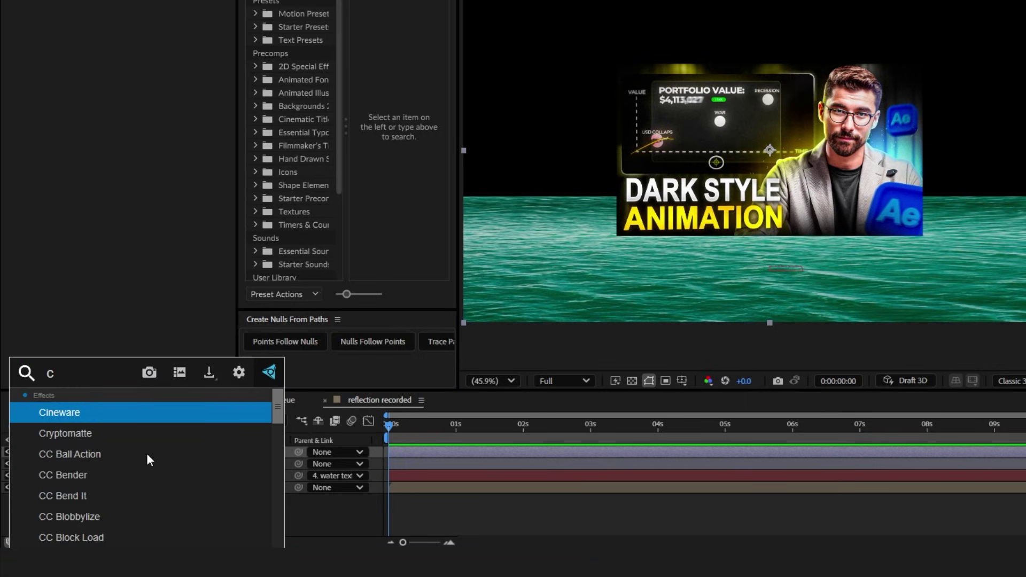
type("d")
left_click(146, 434)
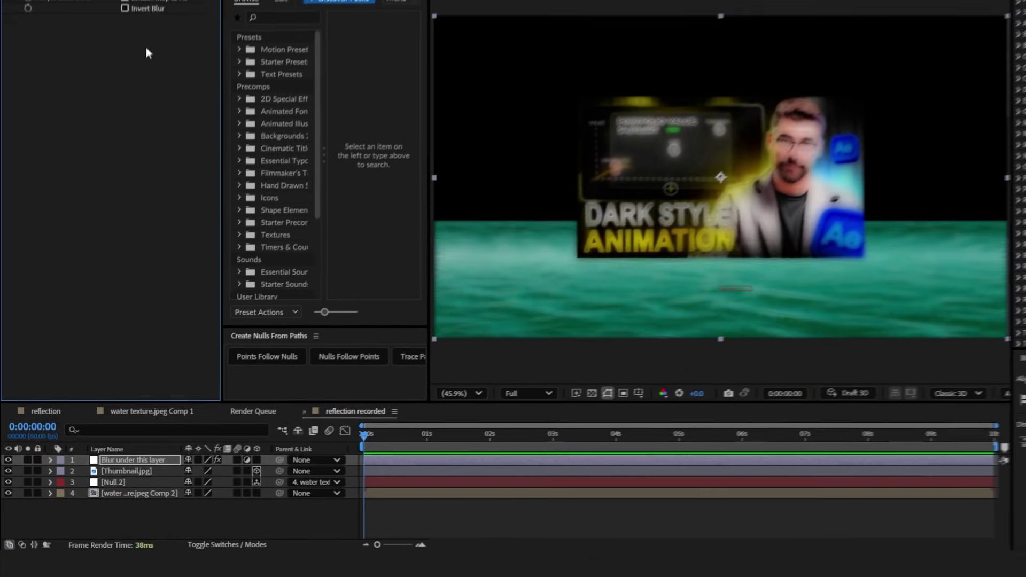
left_click(127, 41)
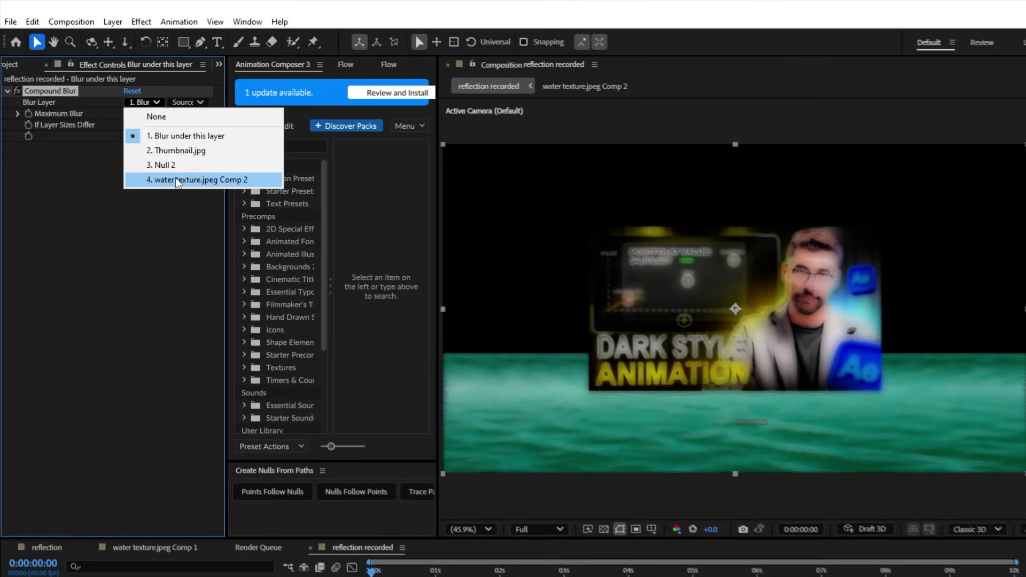
left_click(159, 144)
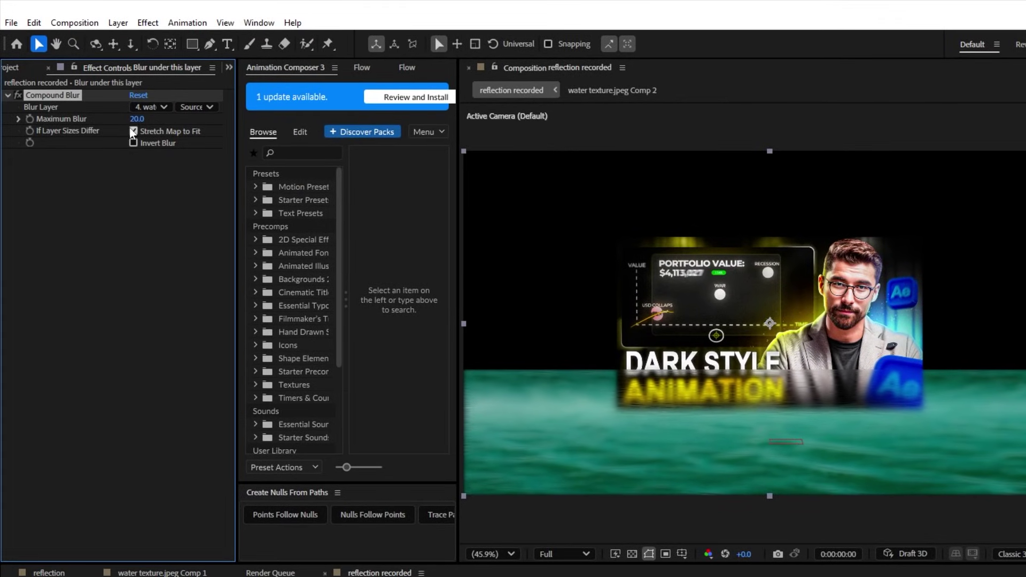
left_click(137, 119)
type("30")
key("Return")
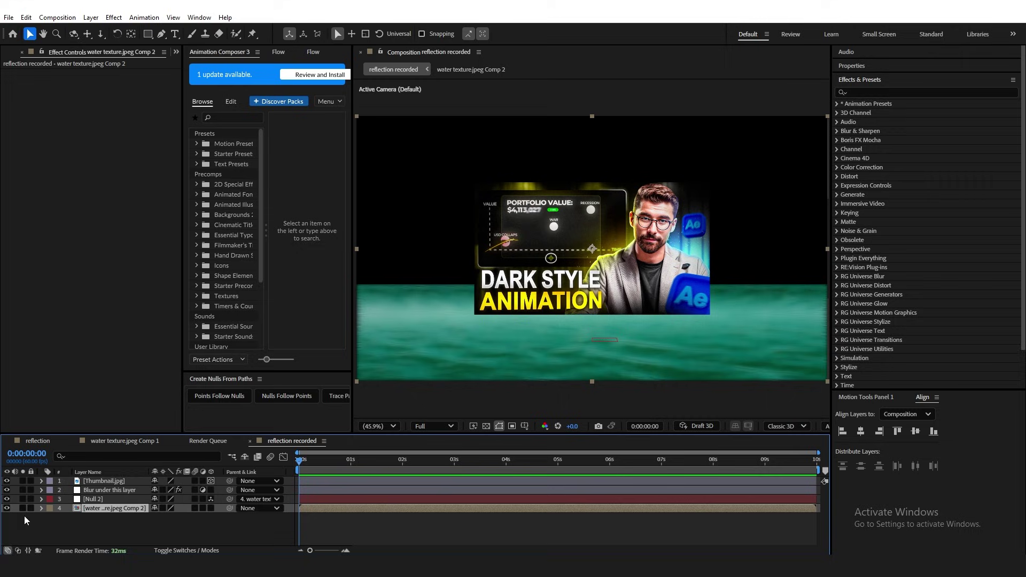
Step: Hide the water texture precomp layer and place a duplicate of Thumbnail.jpg beneath the "Blur under this layer" layer
left_click(7, 508)
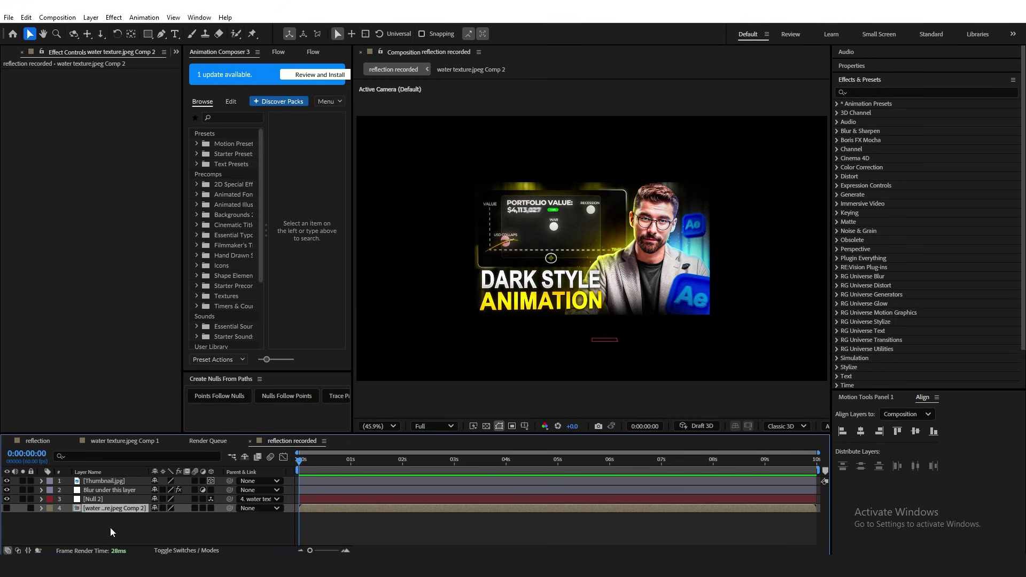
left_click(104, 481)
key("ctrl+d")
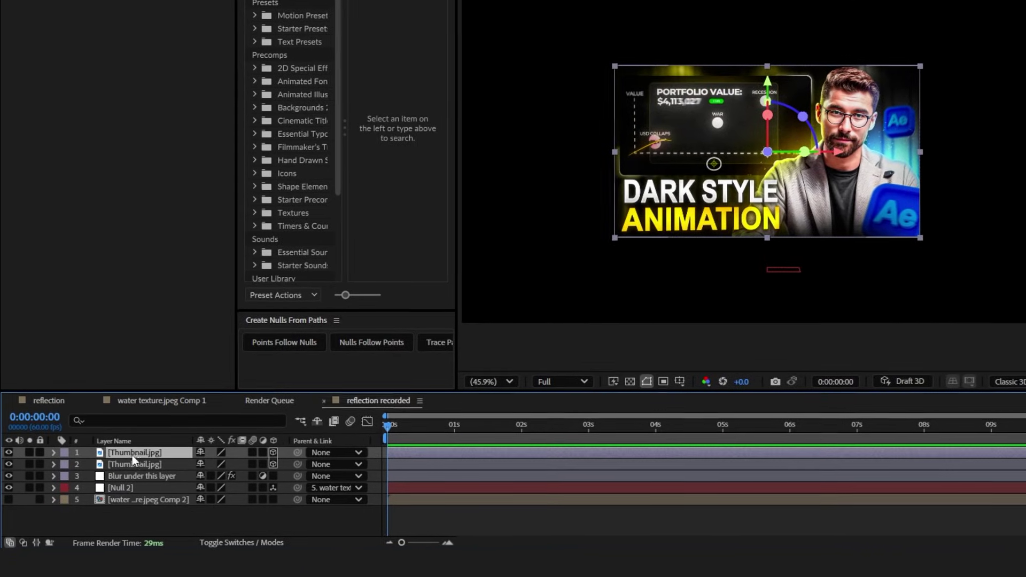
left_click_drag(133, 455, 126, 478)
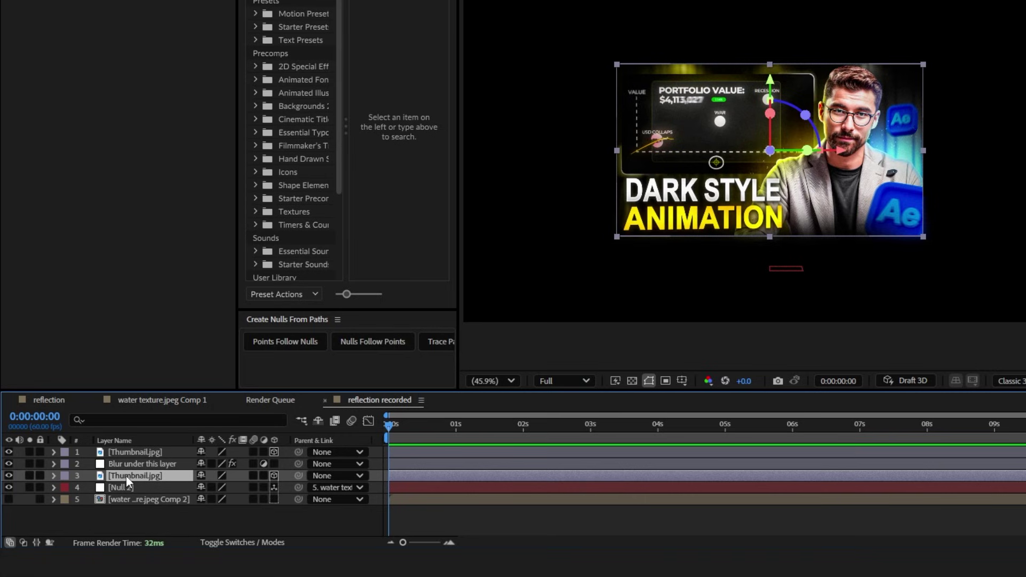
Step: Flip the duplicated thumbnail vertically and move it straight down until it meets the original's bottom edge as a reflection
right_click(126, 477)
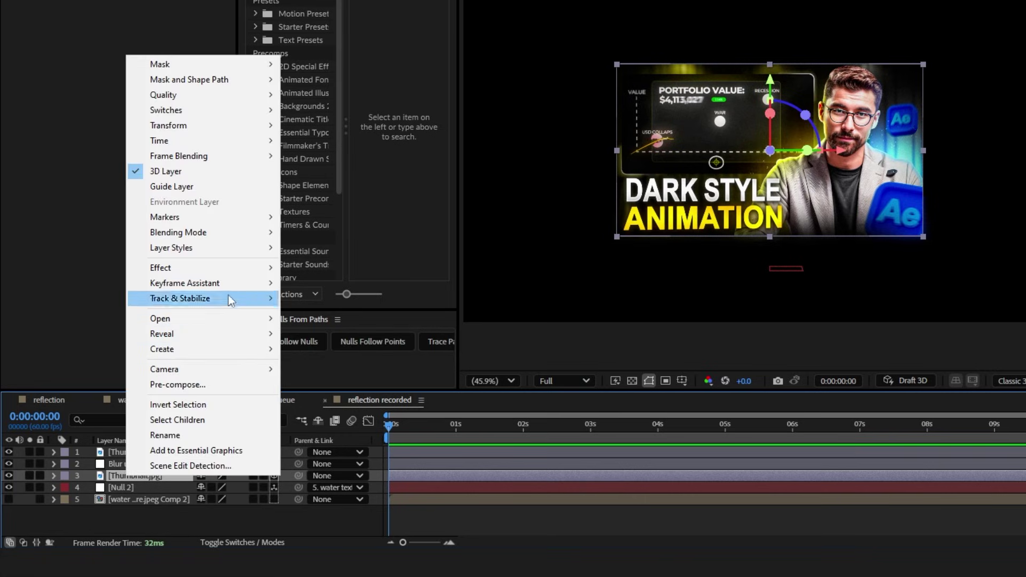
mouse_move(169, 126)
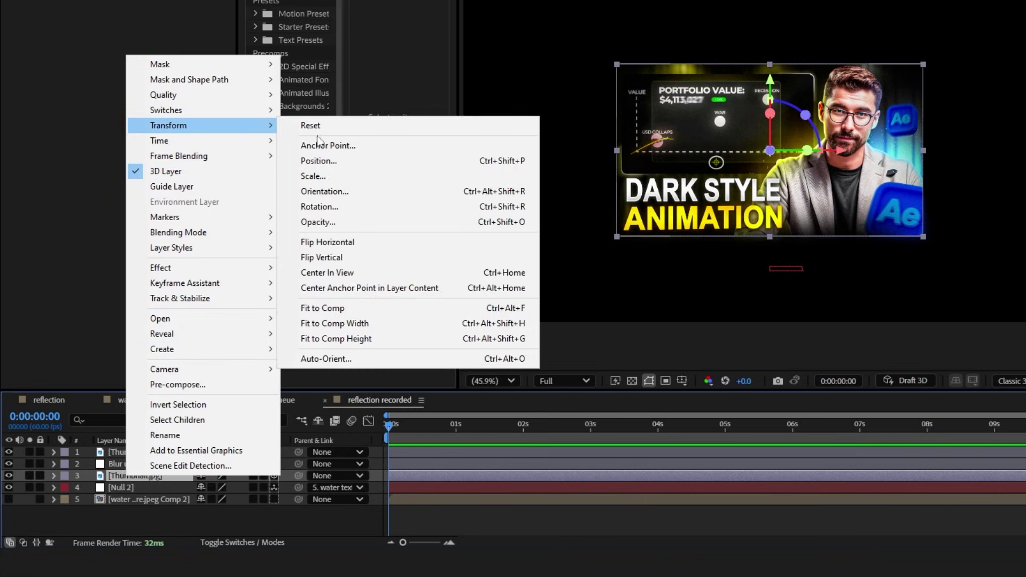
left_click(342, 254)
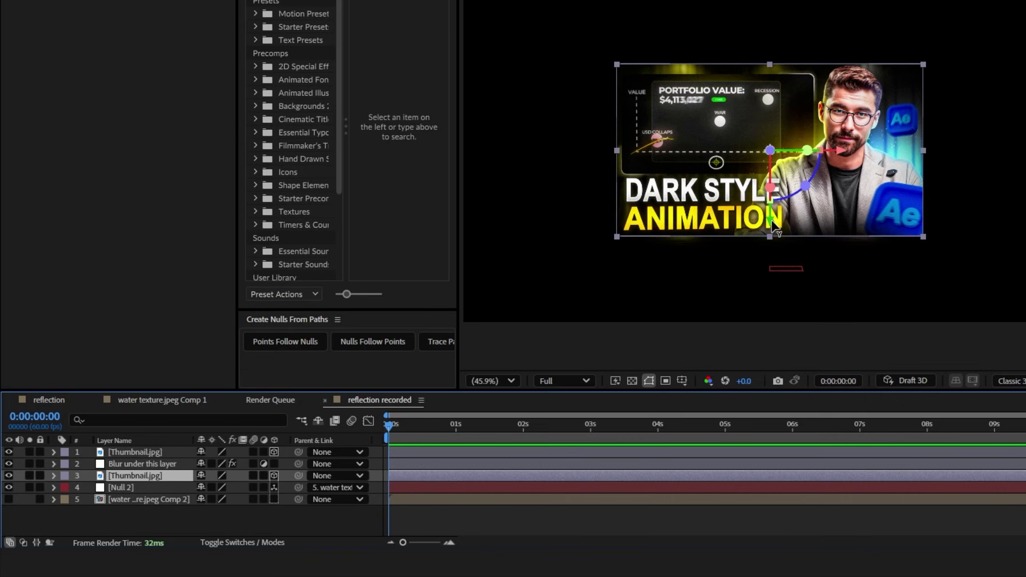
left_click_drag(771, 220, 784, 325)
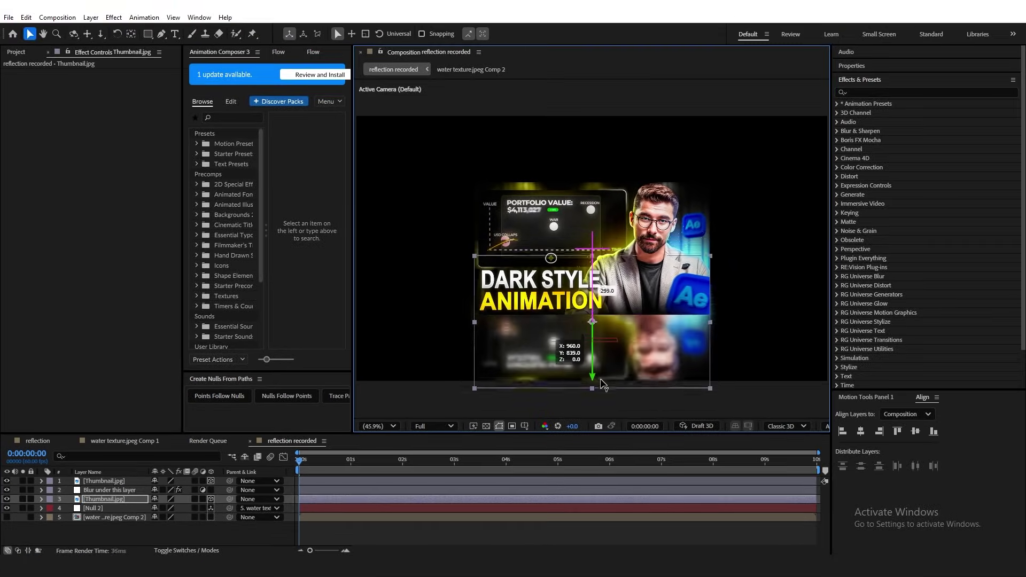
left_click_drag(604, 384, 605, 441)
left_click_drag(606, 441, 609, 442)
left_click_drag(609, 442, 612, 443)
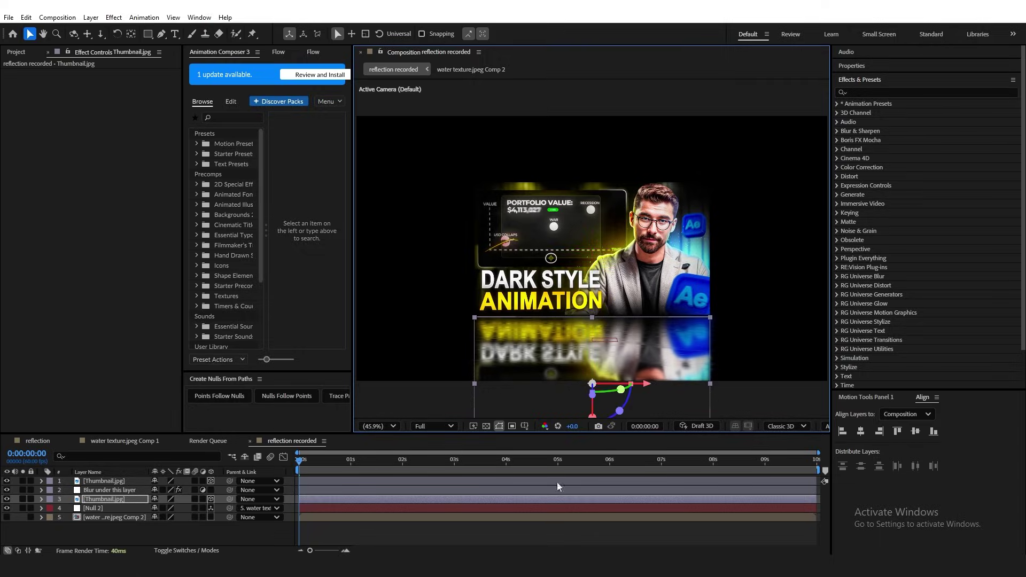
left_click(510, 520)
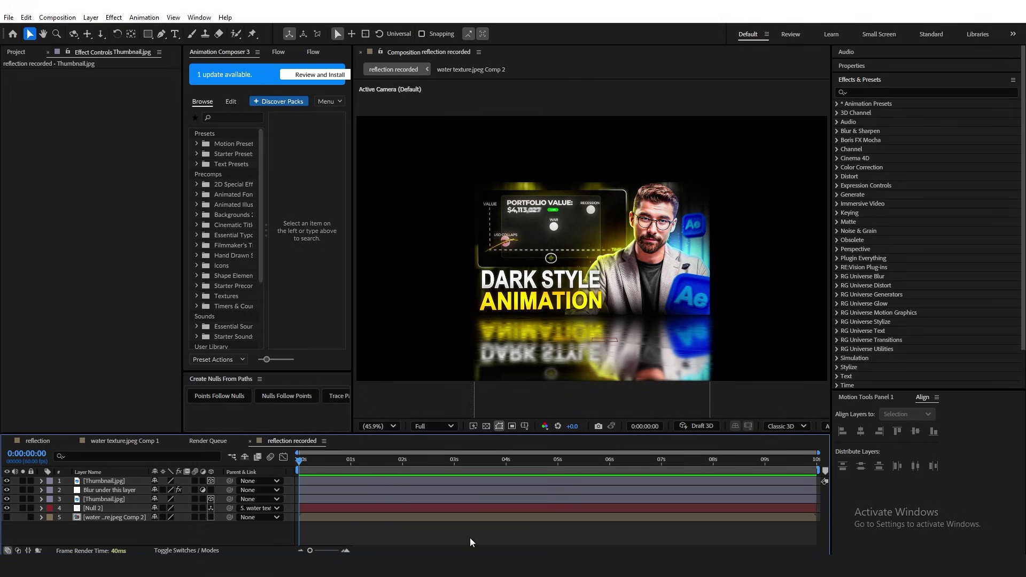
Step: Add a new adjustment layer above all layers and apply a glow effect to it, searching effects for "dee"
right_click(168, 537)
mouse_move(241, 409)
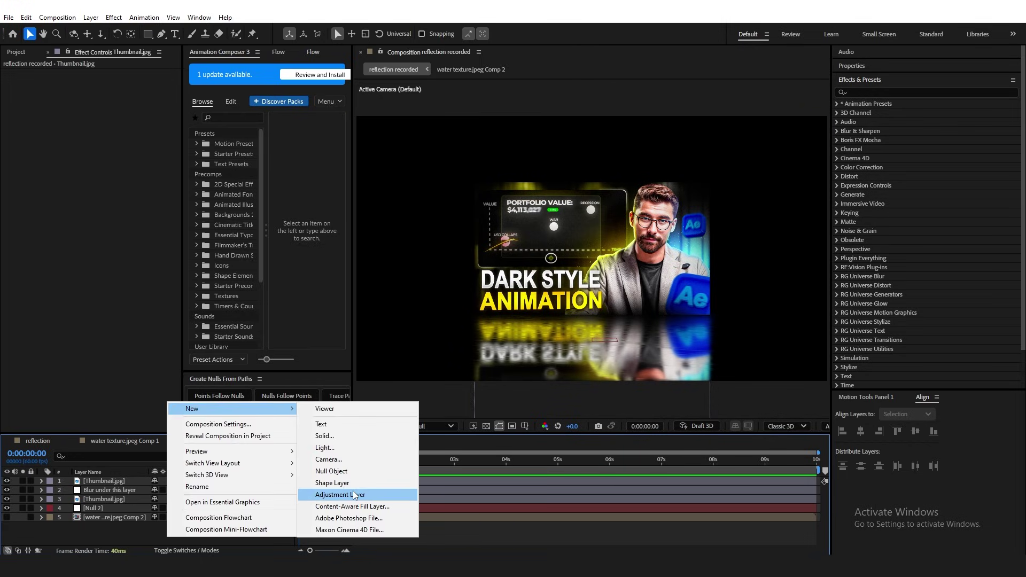
left_click(355, 495)
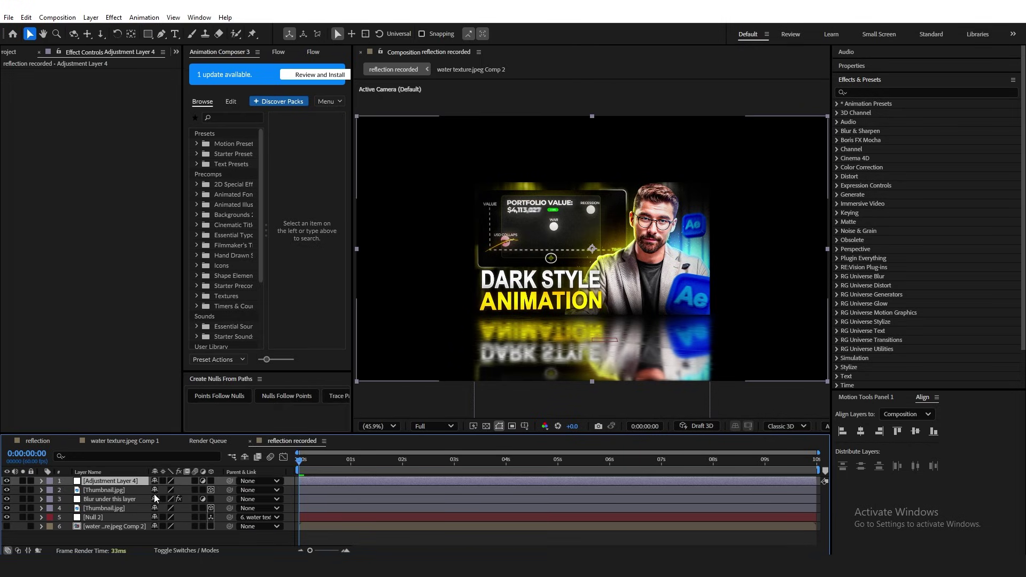
key("ctrl+space")
type("dee")
left_click(104, 465)
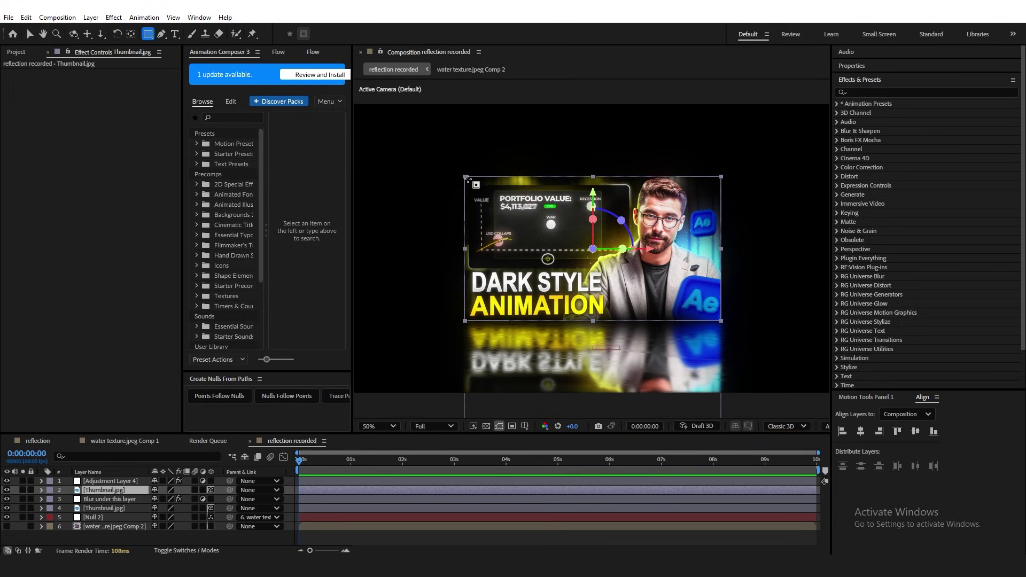
Step: Draw a rectangular mask around the full edges of the upright Thumbnail.jpg layer
mouse_move(465, 177)
left_mouse_down()
mouse_move(689, 321)
mouse_move(738, 326)
mouse_move(723, 324)
left_mouse_up()
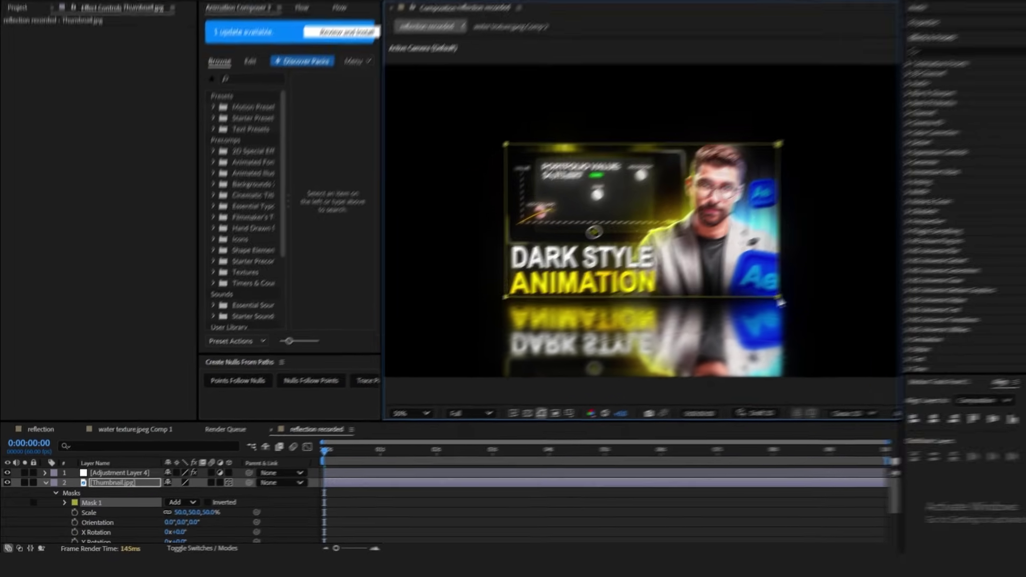
Step: Set the feather of the mask on the upright Thumbnail.jpg layer to 15 pixels and inspect its lower edge up close
scroll(114, 484, "down", 1)
key("u")
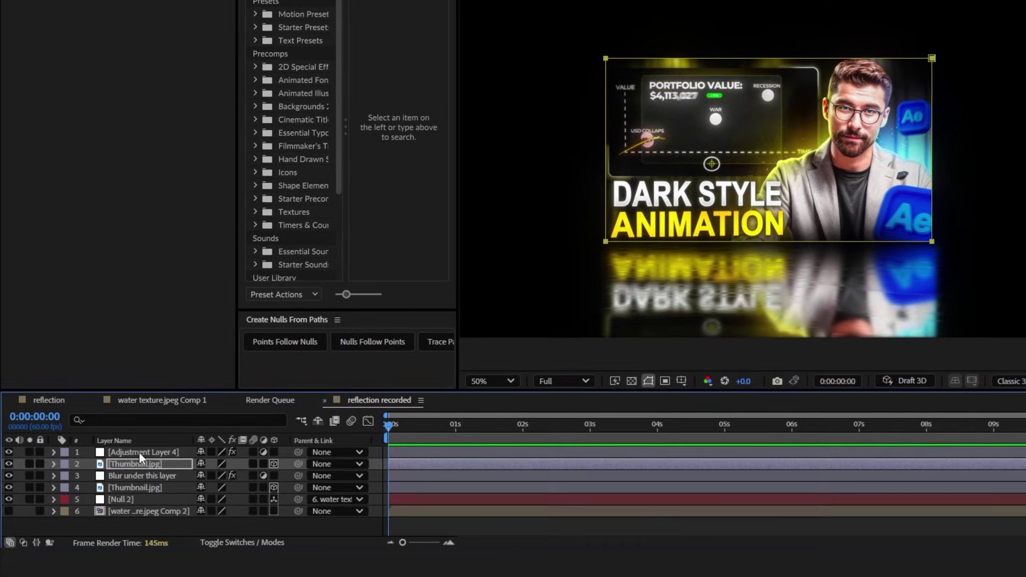
key("m")
key("m")
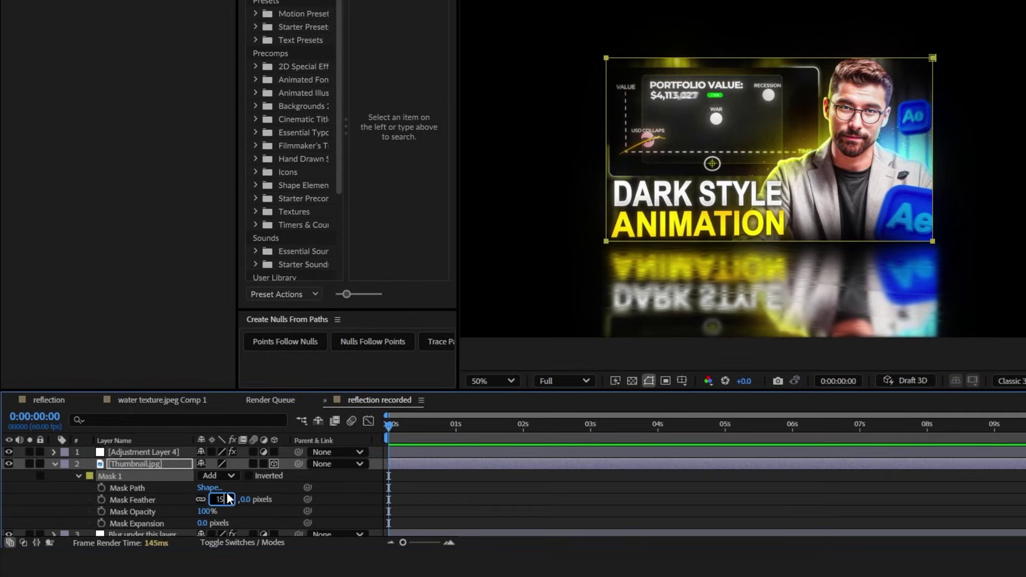
left_click(395, 442)
scroll(1000, 267, "up", 4)
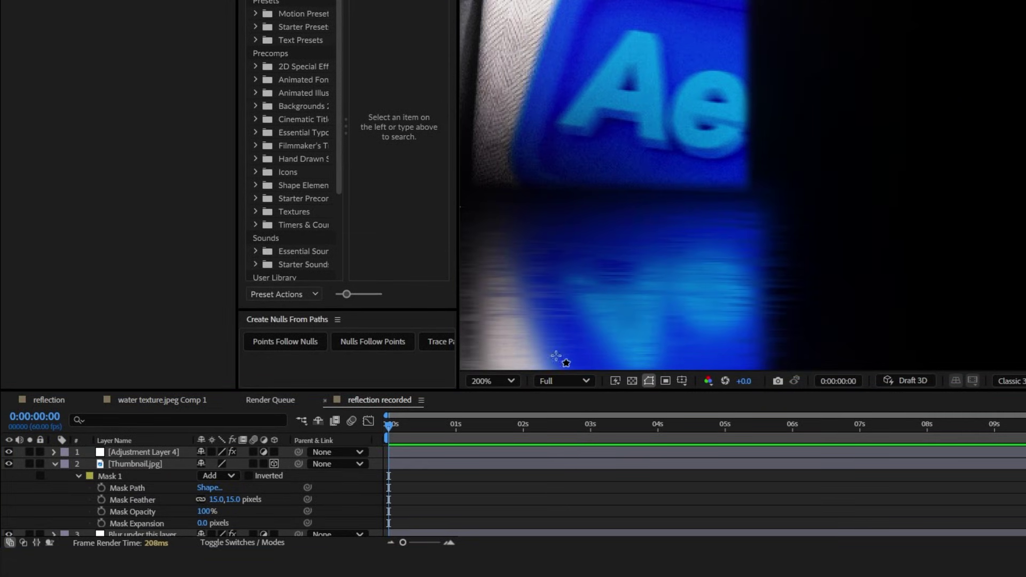
Step: Raise the thumbnail mask's feather to 25 pixels and check the softened edge against the reflection
left_click(303, 481)
scroll(621, 327, "down", 1)
left_click_drag(621, 328, 749, 187)
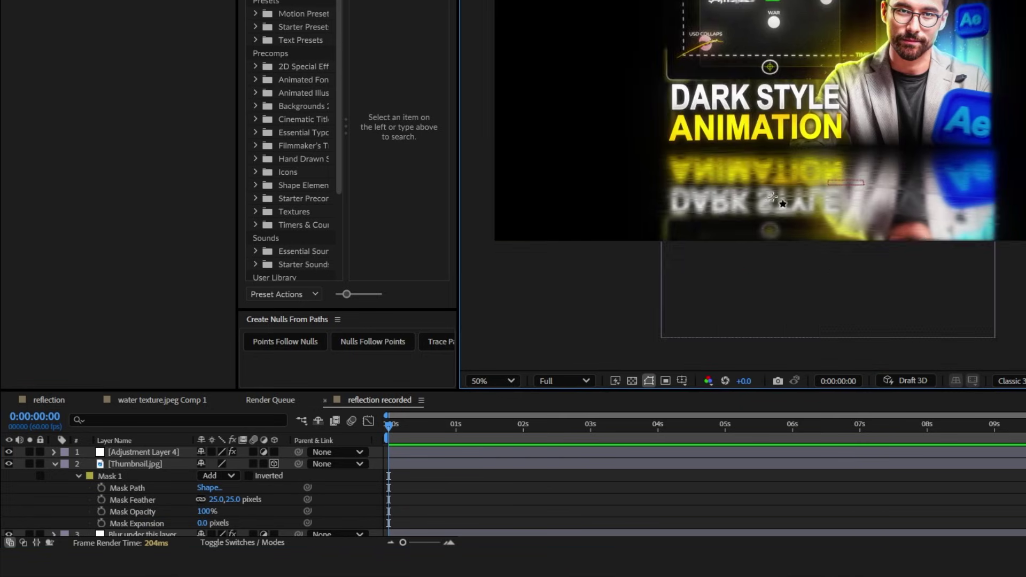
scroll(716, 187, "down", 1)
left_click_drag(659, 198, 582, 256)
left_click(484, 381)
left_click(486, 101)
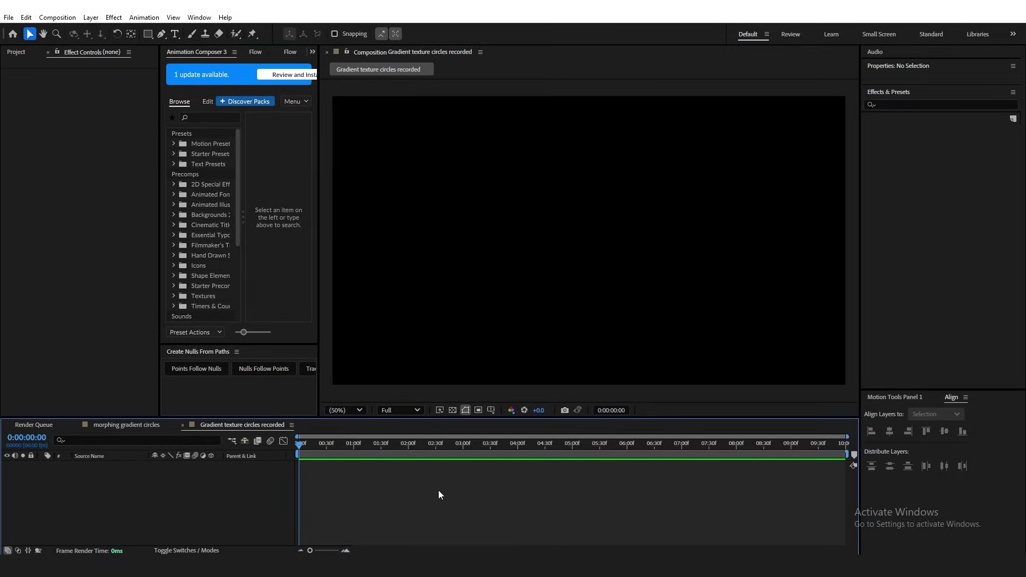
Step: Draw a white angular Pen tool shape with no stroke, left of the composition's centre, and deselect it
left_click(161, 35)
left_click(365, 34)
left_click(457, 254)
left_click(526, 311)
left_click(337, 33)
left_click(986, 270)
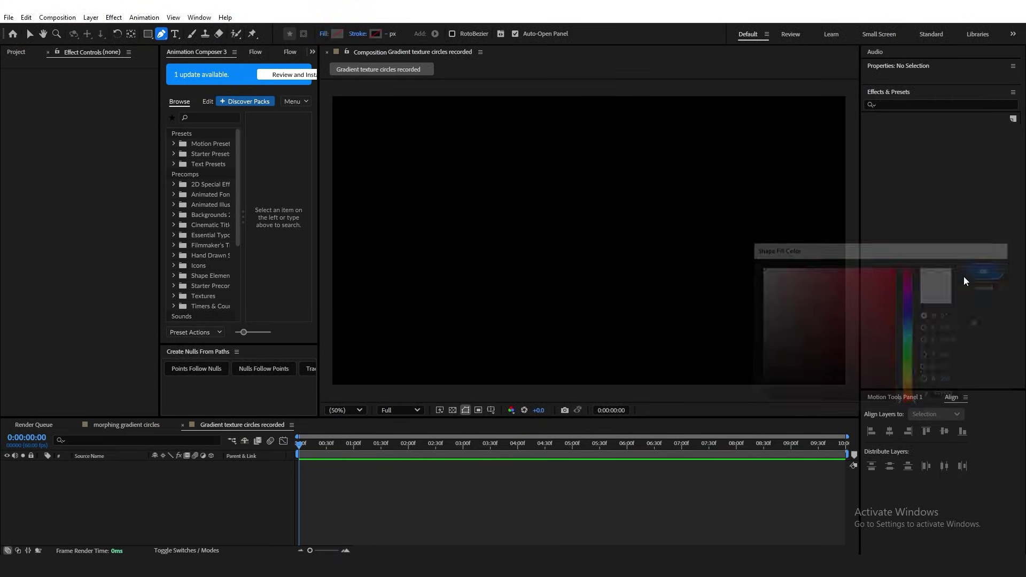
left_click(498, 183)
left_click(518, 253)
left_click(553, 252)
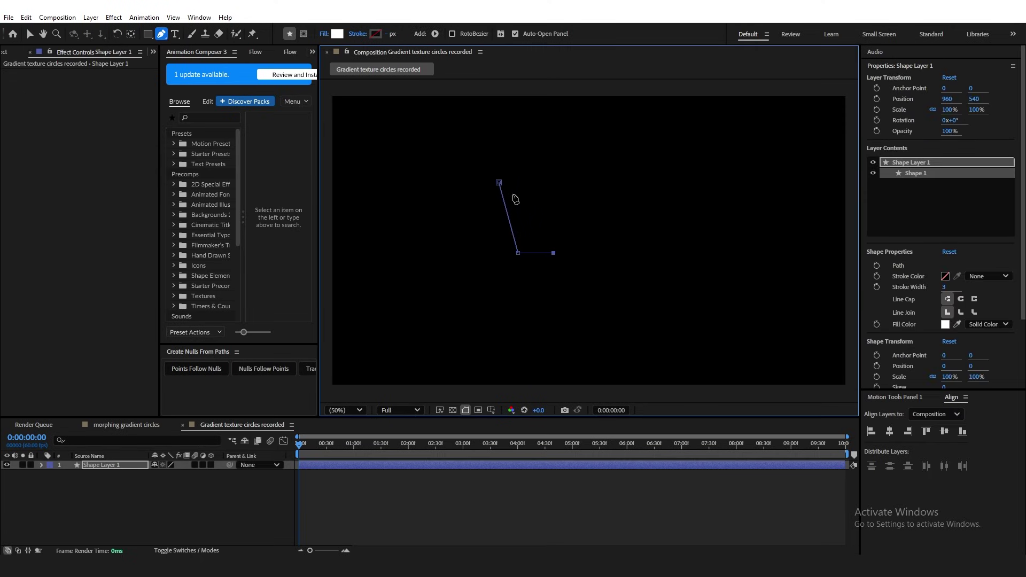
key("F2")
Step: Draw a tall light grey pointed shape just right of the composition's centre as a separate layer
left_click(338, 33)
left_click(988, 267)
left_click(590, 173)
left_click(572, 287)
left_click(343, 492)
Step: Draw a very light grey triangle overlapping the first white shape on its own layer
left_click(337, 35)
left_click(760, 280)
left_click(980, 270)
left_click(555, 185)
left_click(496, 245)
left_click(549, 245)
Step: Draw a large mid-grey slanted triangle across the centre, overlapping the shapes already there
left_click(337, 35)
left_click(988, 269)
left_click(651, 194)
left_click(515, 272)
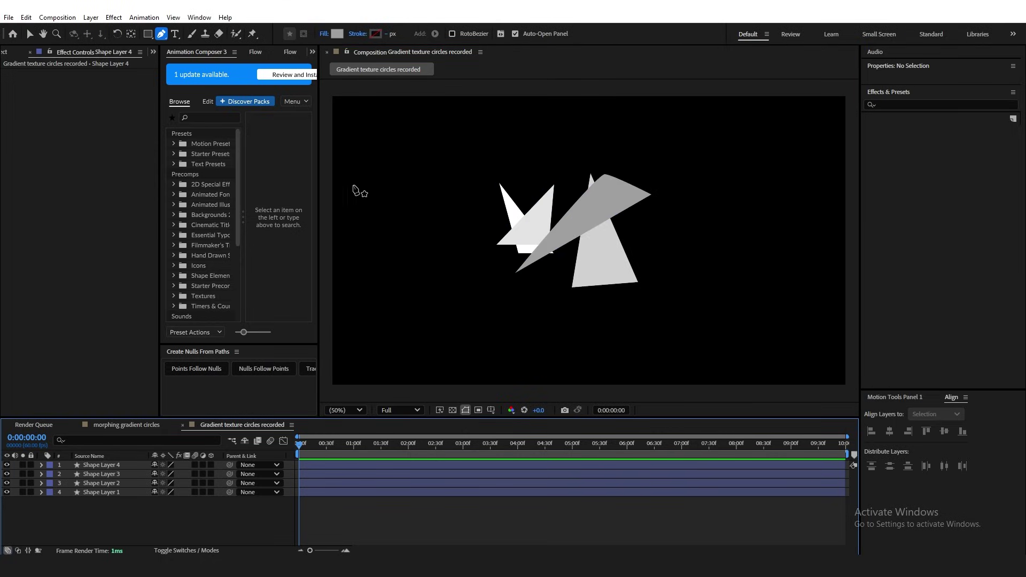
Step: Draw a small darker grey triangle to the right of the large mid-grey one
left_click(324, 34)
left_click(338, 33)
left_click(988, 270)
left_click(647, 256)
left_click(641, 231)
left_click(685, 218)
Step: Draw a narrow near-white four-sided shape at the upper right of the shape cluster
left_click(337, 34)
mouse_move(761, 329)
left_mouse_down()
mouse_move(730, 293)
mouse_move(768, 260)
mouse_move(758, 272)
left_mouse_up()
left_click(979, 272)
left_click(679, 250)
left_click(671, 183)
left_click(637, 169)
left_click(679, 250)
left_click(535, 529)
Step: Draw a wide near-white triangle along the lower right of the shape cluster
left_click(337, 33)
left_click(988, 269)
left_click(568, 299)
left_click(695, 264)
left_click(642, 225)
left_click(426, 542)
Step: Draw a dark grey upright triangle at the lower left of the shape cluster
left_click(337, 34)
left_click(988, 270)
left_click(533, 301)
left_click(491, 298)
left_click(560, 201)
left_click(440, 545)
Step: Draw a narrow medium-light grey triangle between the dark grey and wide near-white triangles
left_click(337, 33)
left_click_drag(764, 326, 755, 310)
left_click(988, 271)
left_click(532, 293)
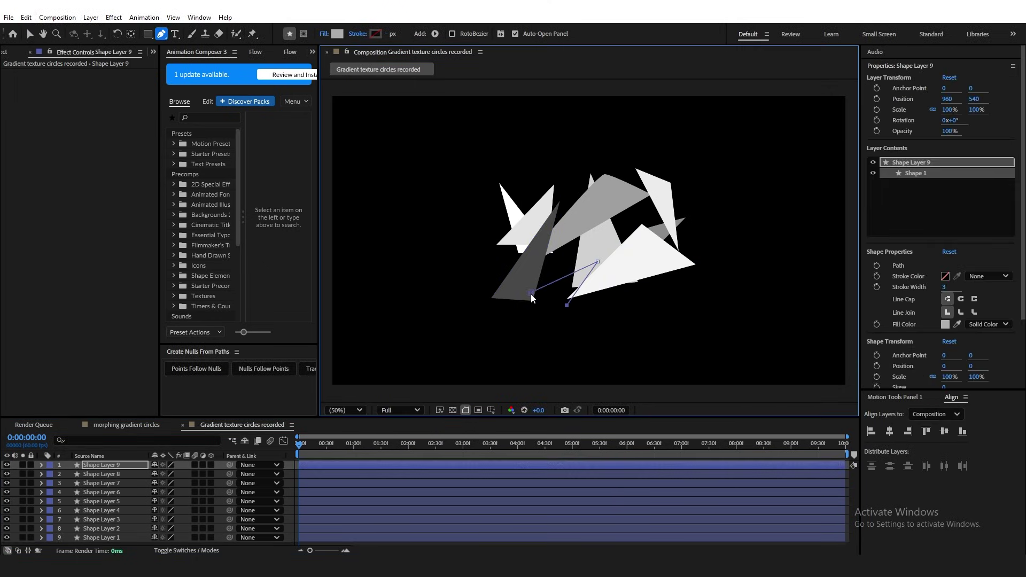
Step: Draw a light grey triangle at the cluster's right end and a long off-white triangle at its upper left
left_click(338, 34)
left_click(988, 270)
left_click(688, 294)
left_click(712, 233)
left_click(689, 215)
left_click(471, 243)
left_click(576, 188)
left_click(557, 157)
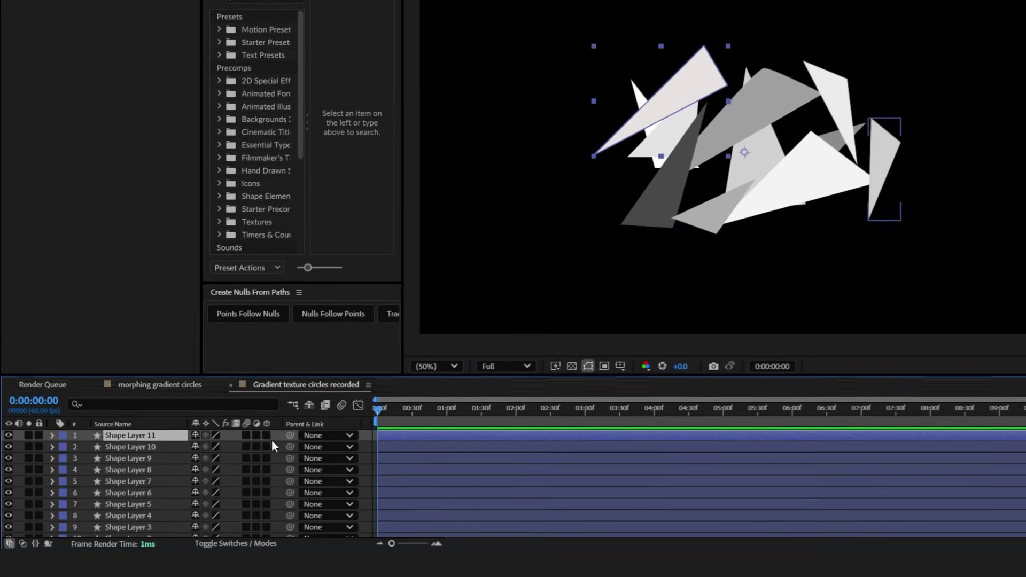
Step: Turn all eleven shape layers into 3D layers
left_click_drag(267, 436, 266, 527)
scroll(232, 522, "down", 3)
scroll(268, 522, "up", 3)
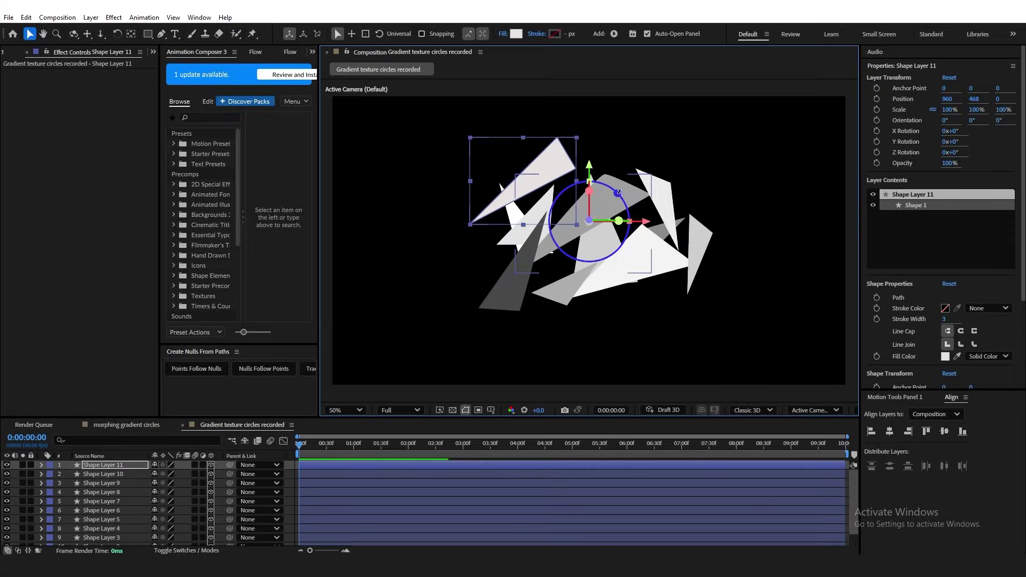
Step: Spread the white and grey shapes apart individually to reduce their overlap, undoing the final move of the narrow near-white shape
scroll(152, 517, "down", 2)
left_click(115, 541)
left_click_drag(514, 218, 483, 236)
left_click_drag(605, 205, 613, 215)
left_click(515, 281)
left_click(114, 540)
left_click(135, 523)
left_click_drag(536, 221, 551, 214)
left_click_drag(566, 289, 563, 295)
left_click_drag(636, 261, 651, 276)
left_click_drag(663, 202, 669, 183)
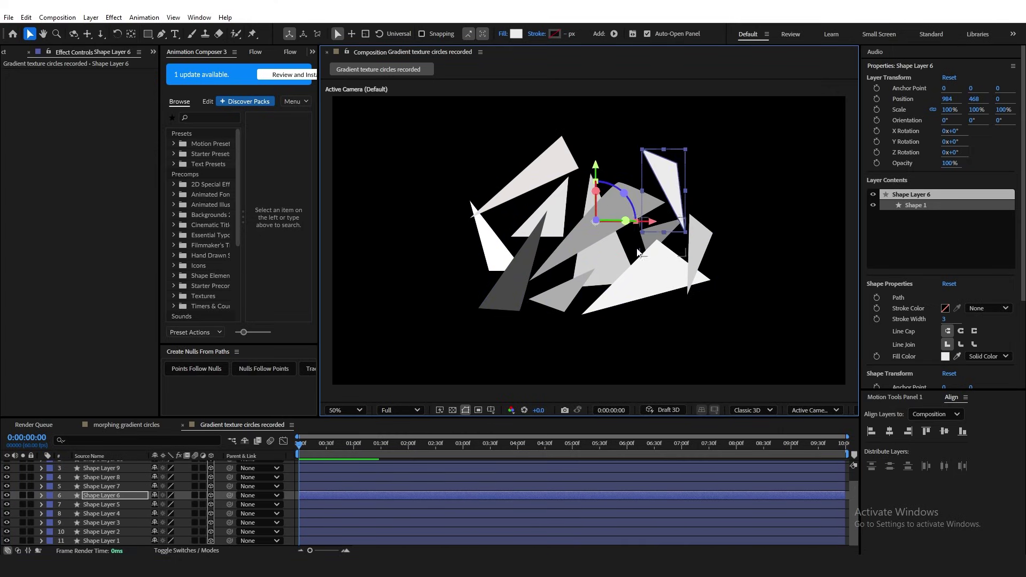
key("ctrl+z")
Step: Move and rotate the light grey triangle from the right end to the cluster's top, shift the narrow near-white shape right, and fit the view
left_click_drag(663, 250, 622, 156)
left_click_drag(540, 128, 494, 122)
left_click_drag(540, 139, 540, 200)
left_click_drag(559, 114, 619, 226)
left_click_drag(668, 269, 678, 216)
left_click(594, 300)
scroll(594, 296, "down", 3)
left_click(345, 411)
left_click(344, 194)
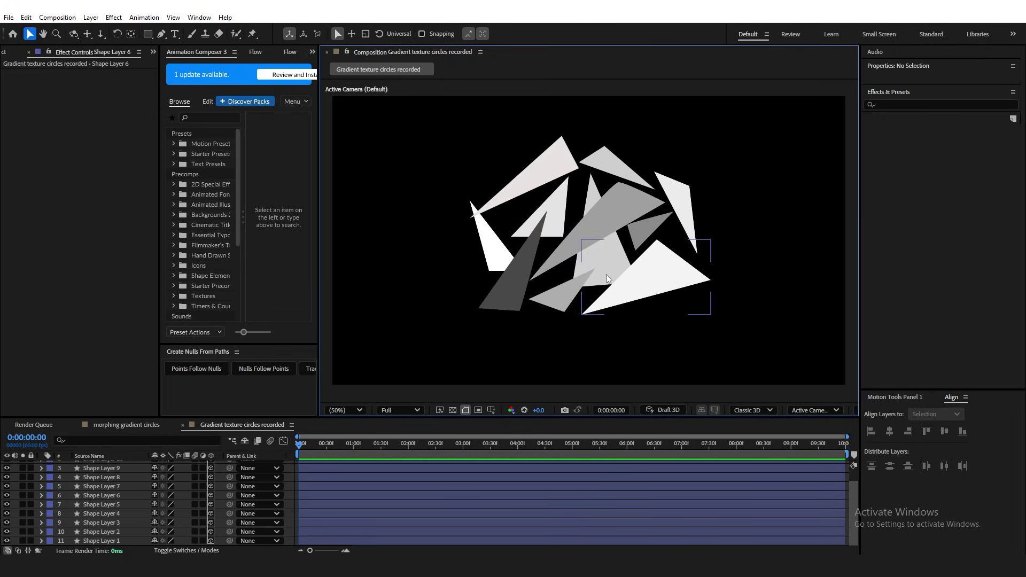
Step: Add a 3D null object above the shapes and parent all eleven shape layers to it
scroll(131, 477, "up", 2)
right_click(217, 466)
mouse_move(319, 338)
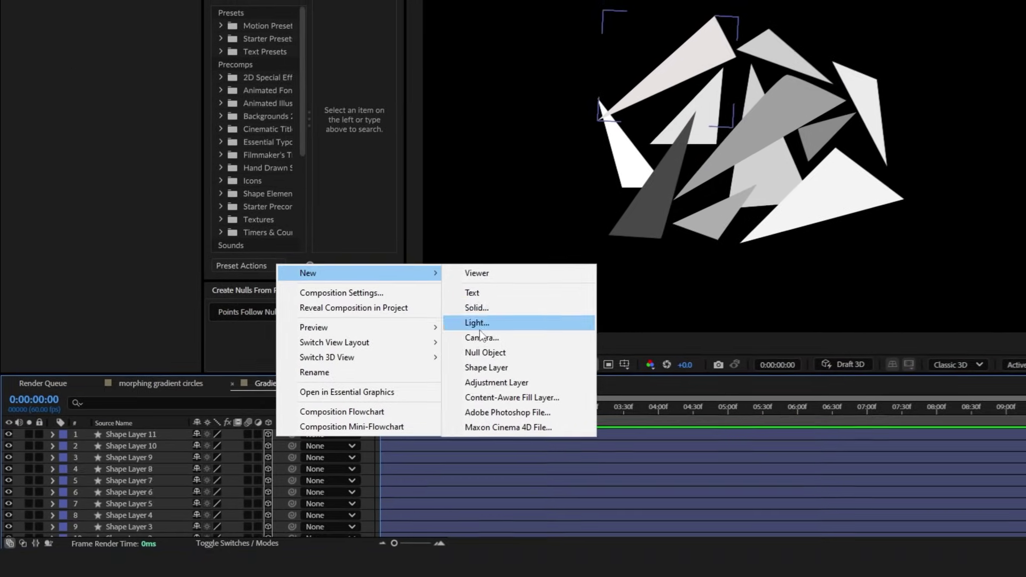
left_click(535, 383)
scroll(273, 435, "down", 1)
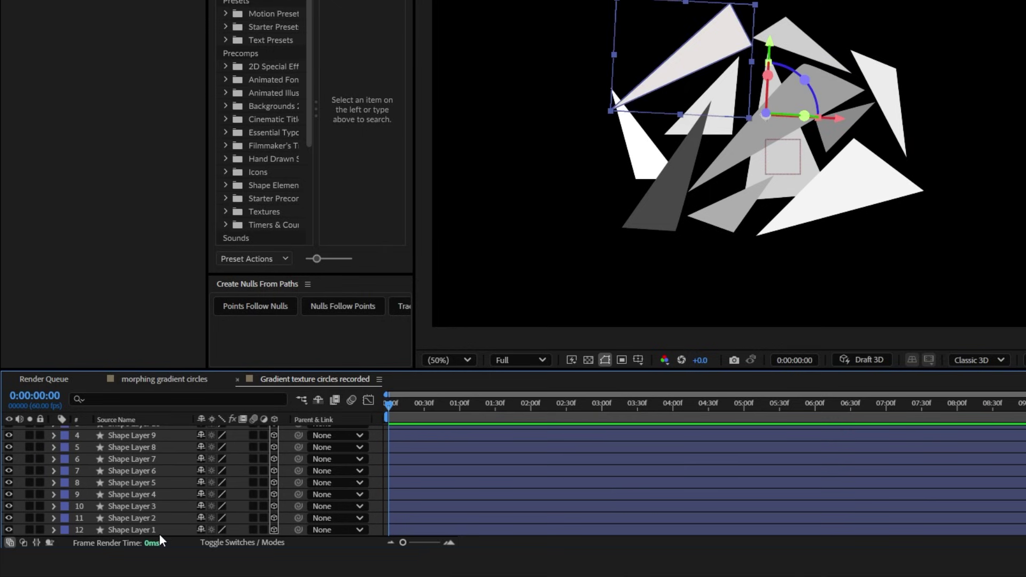
left_click(161, 531, "shift")
scroll(225, 490, "up", 1)
left_click_drag(265, 367, 275, 321)
Step: Drive the null's Z Rotation with the expression time*50 and scrub through the timeline to check the spin
left_click(130, 383)
key("r")
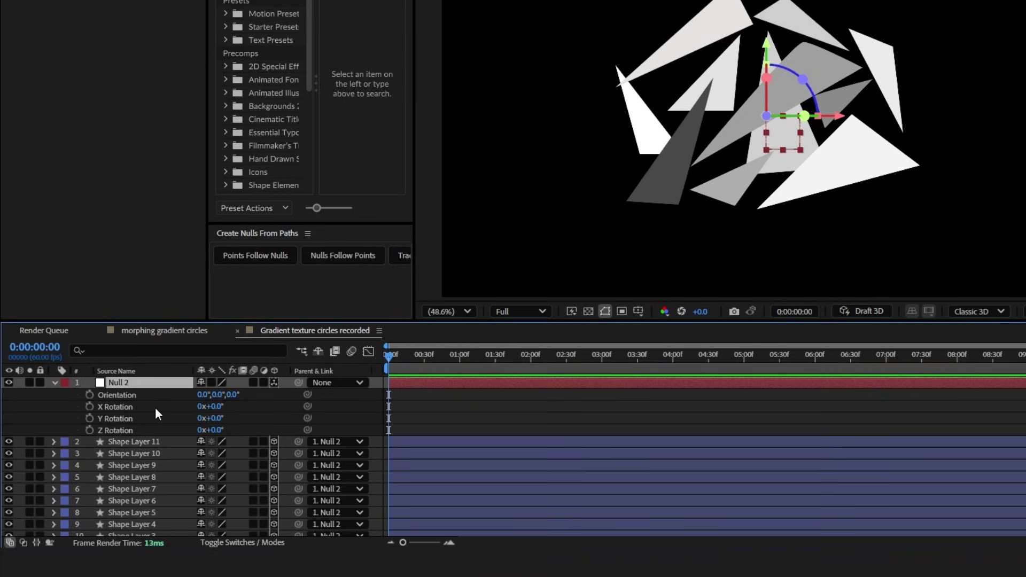
left_click(92, 429, "alt")
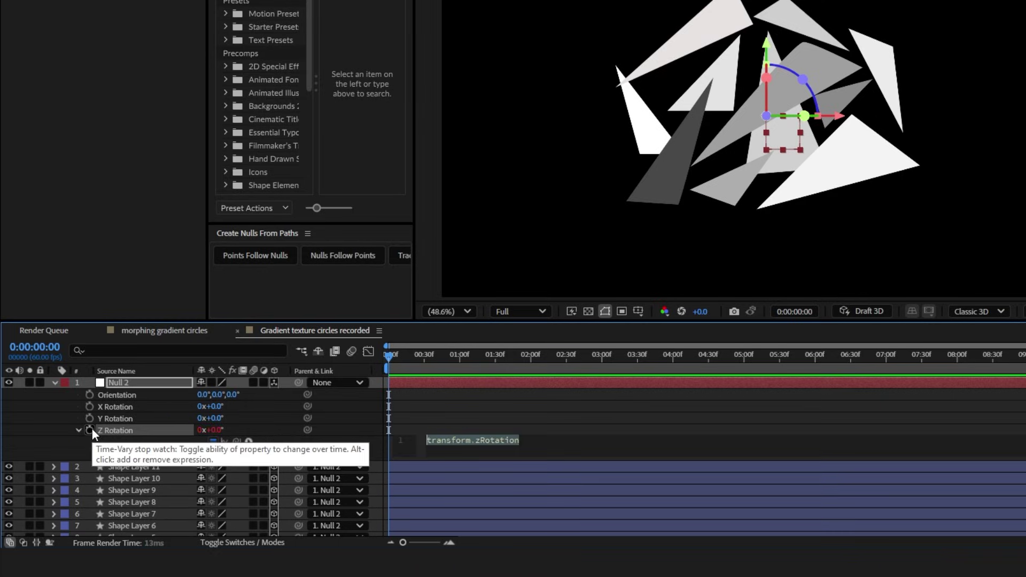
left_click_drag(522, 442, 432, 442)
key("BackSpace")
key("BackSpace")
type("time*50")
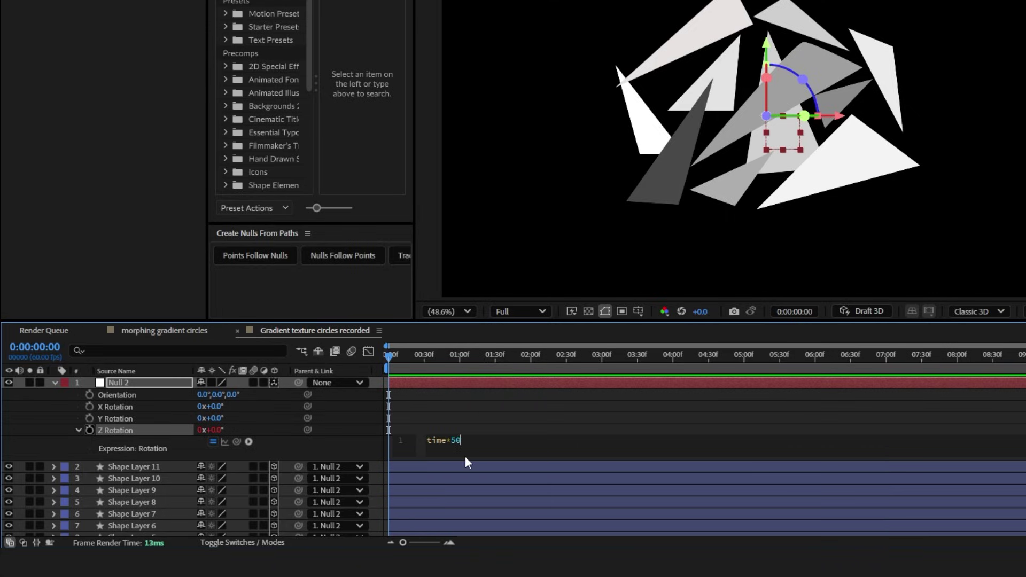
left_click(486, 418)
left_click_drag(407, 365, 591, 450)
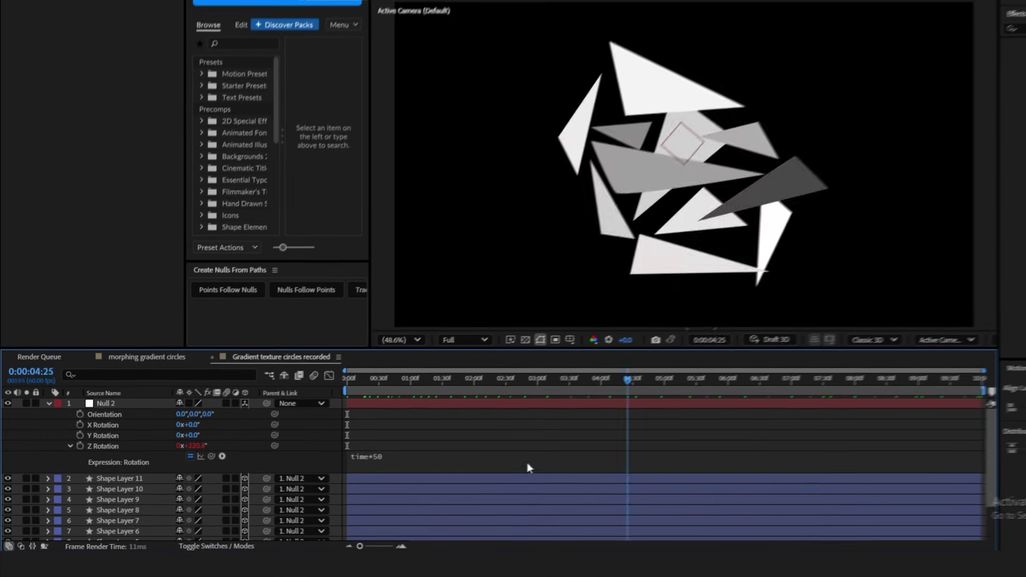
left_click_drag(529, 466, 186, 413)
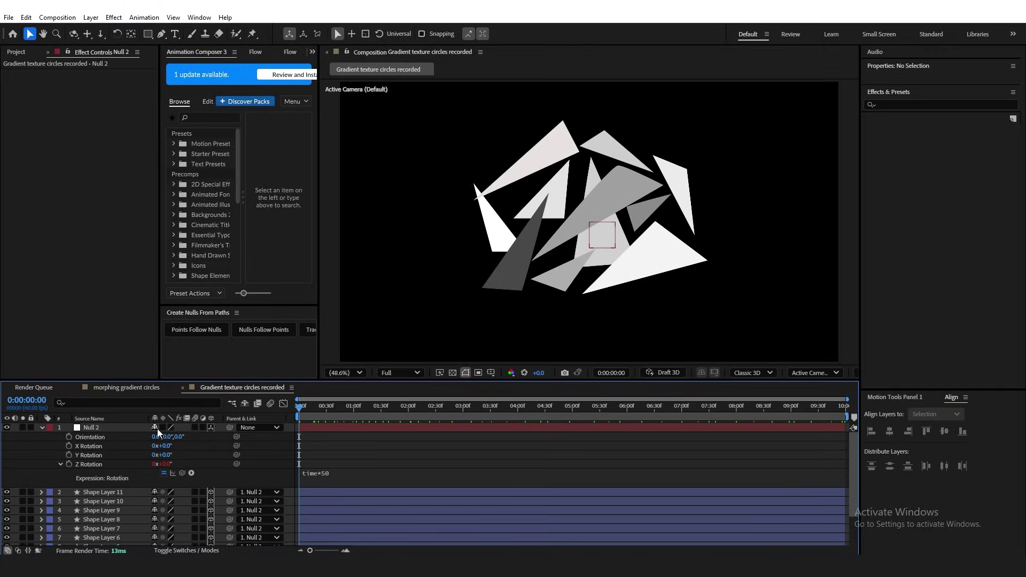
Step: Scale the null to 150% and scrub the timeline to check the enlarged shapes
left_click(107, 427)
key("s")
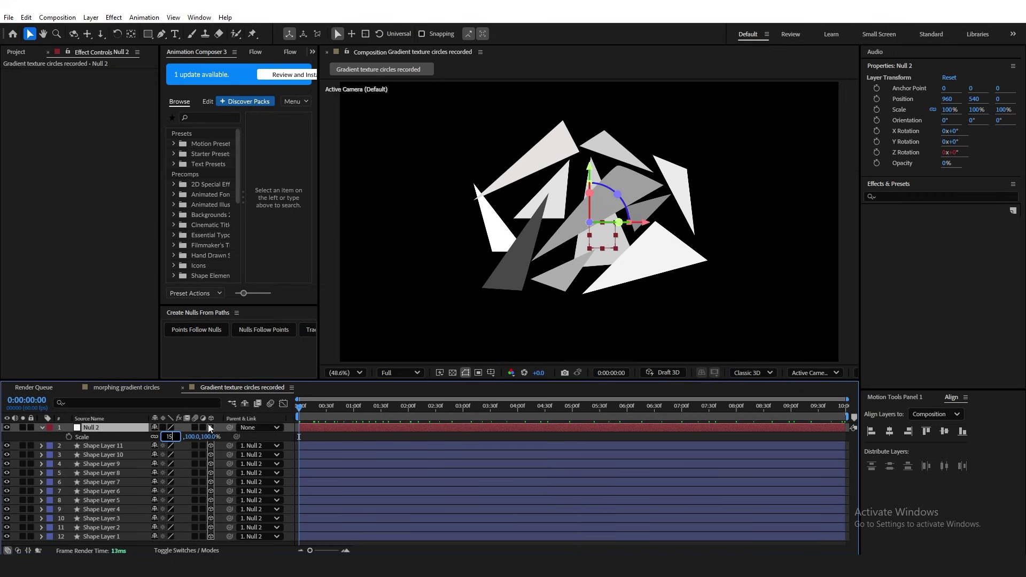
key("Return")
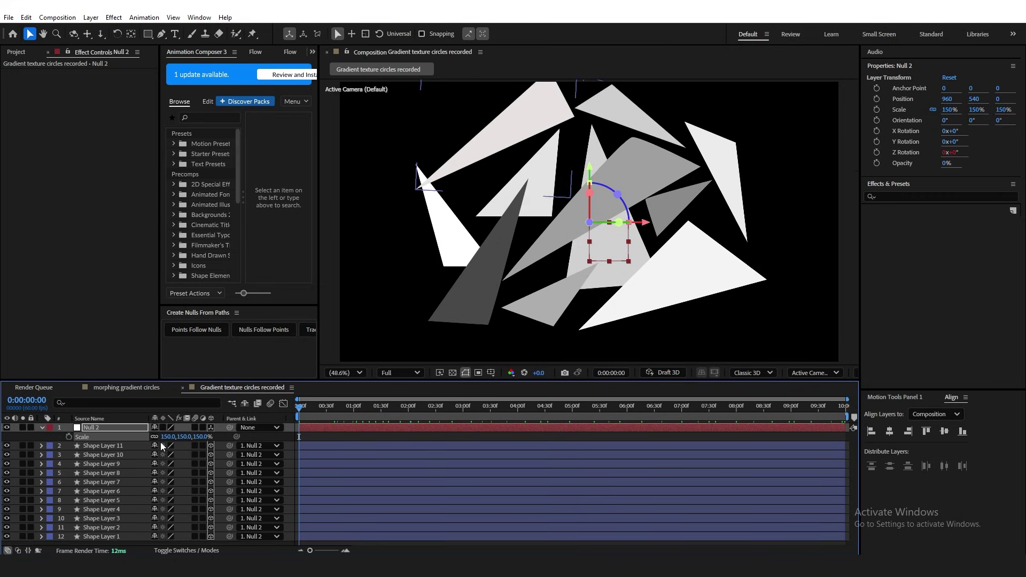
left_click(342, 435)
left_click_drag(302, 413, 292, 444)
key("s")
Step: Create an adjustment layer above the null and apply Fast Box Blur to it, searching effects for "fas"
right_click(220, 442)
mouse_move(256, 314)
left_click(392, 401)
key("ctrl+space")
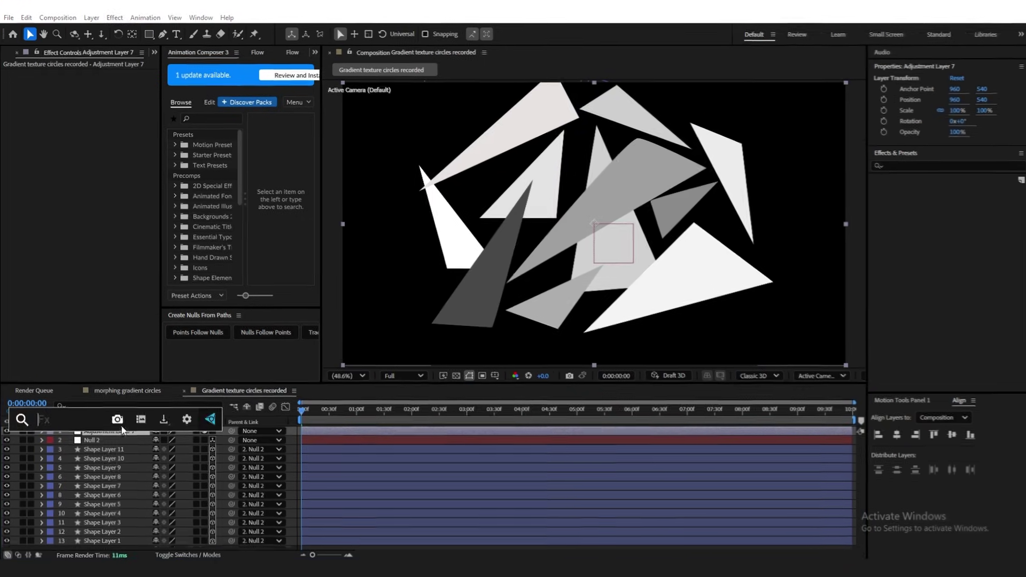
type("fas")
left_click(69, 447)
Step: Set the Fast Box Blur's blur radius to 80
left_click(117, 105)
type("8")
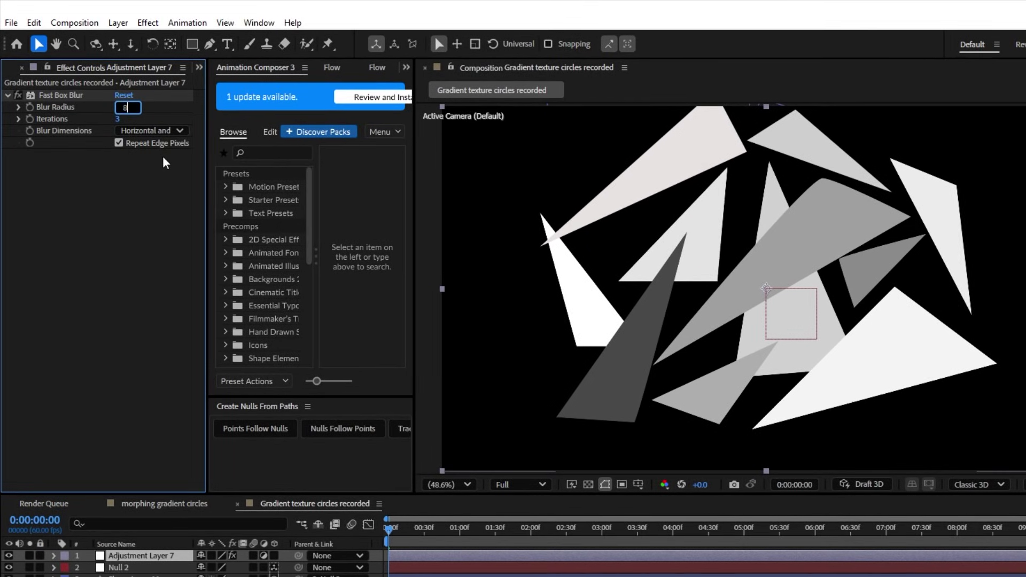
type("0")
key("Return")
Step: Pre-compose the adjustment layer, null and all shape layers as Pre-comp 1, moving all attributes into the new composition
left_click(124, 536, "shift")
right_click(123, 526)
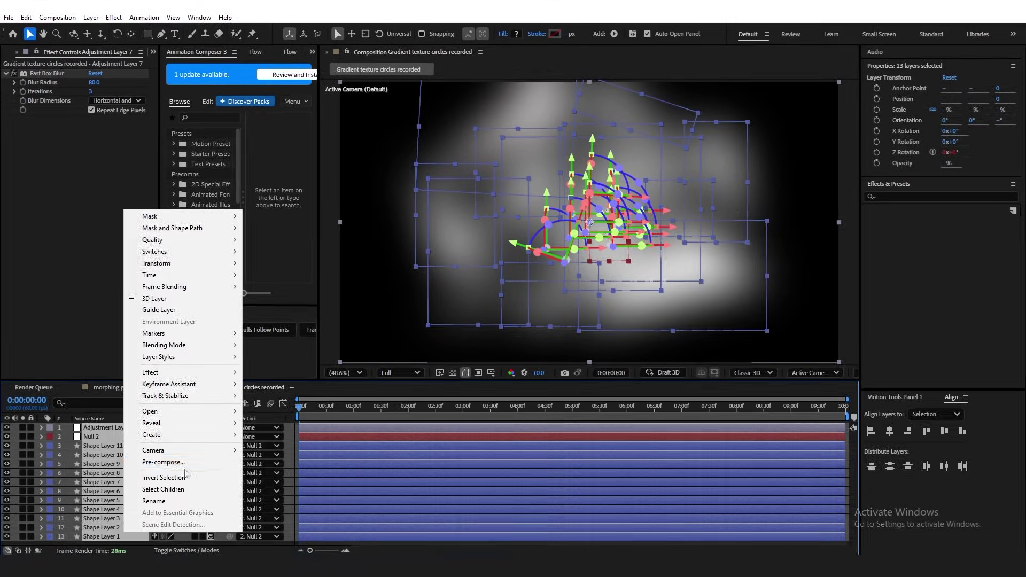
left_click(179, 464)
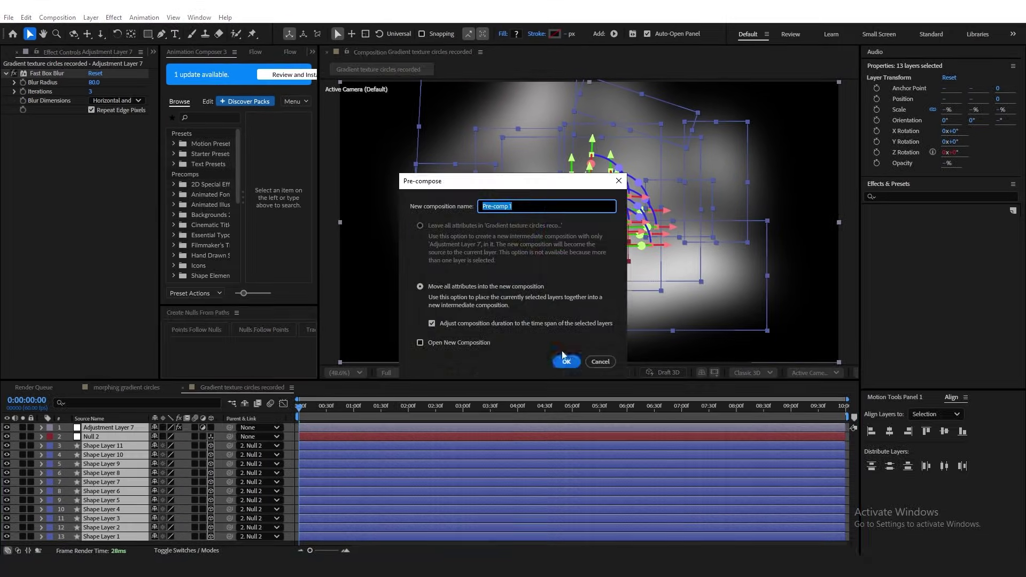
left_click(564, 358)
Step: Mask Pre-comp 1 to a circle with the Ellipse tool and centre it horizontally and vertically in the composition
left_click_drag(149, 33, 214, 59)
left_click_drag(589, 224, 633, 263)
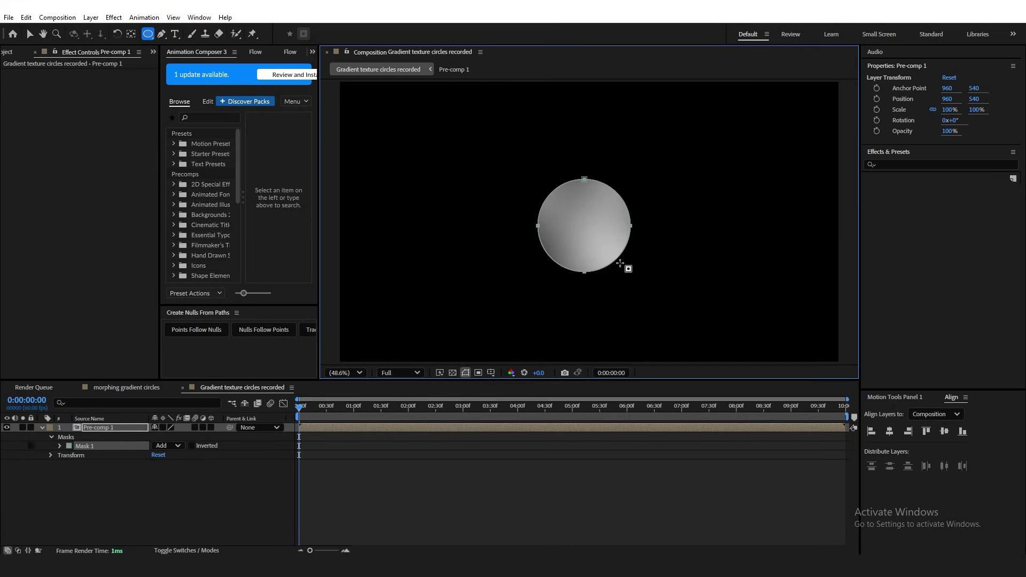
left_click(435, 426)
left_click(889, 430)
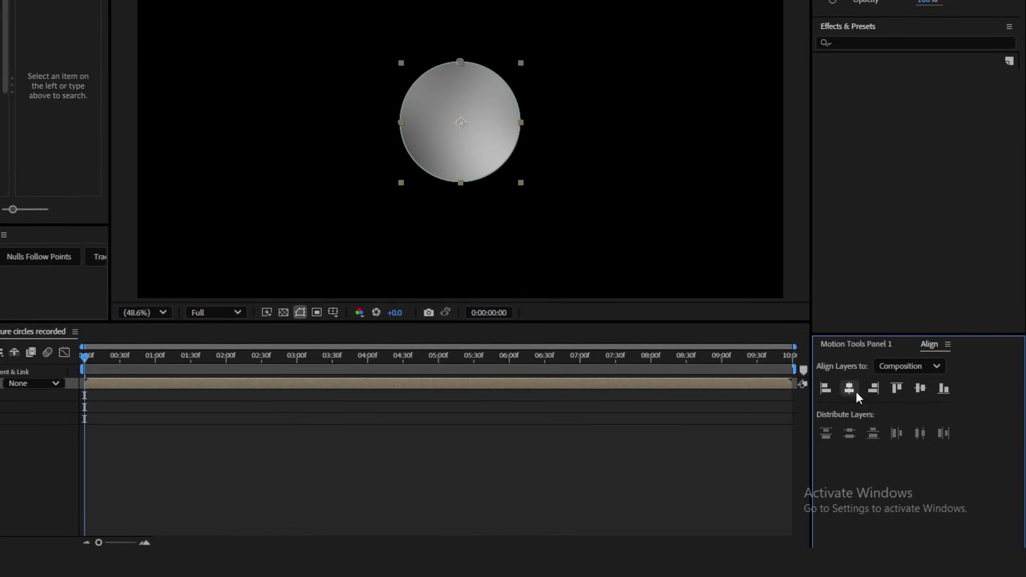
left_click(943, 430)
left_click(545, 509)
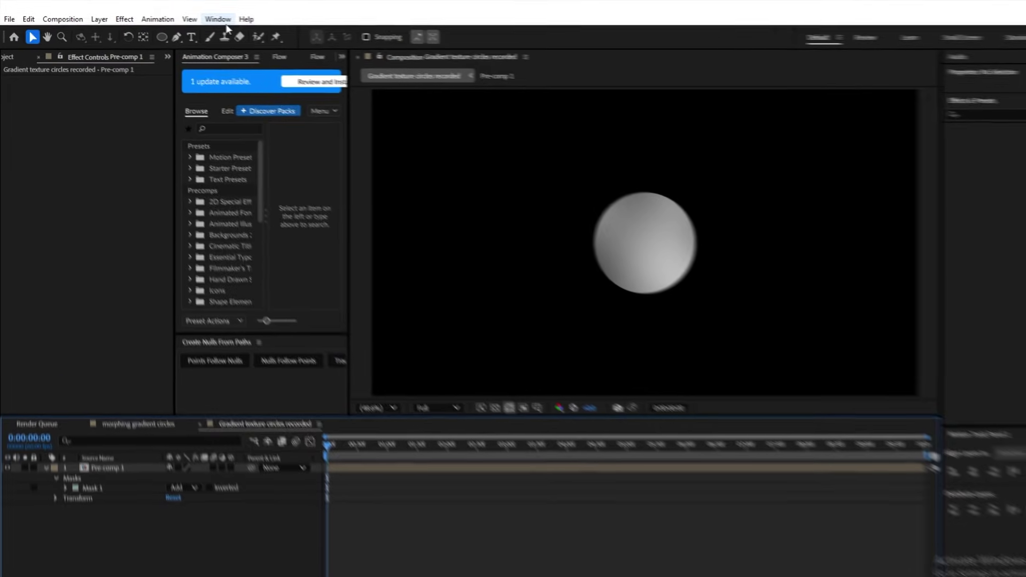
left_click(199, 17)
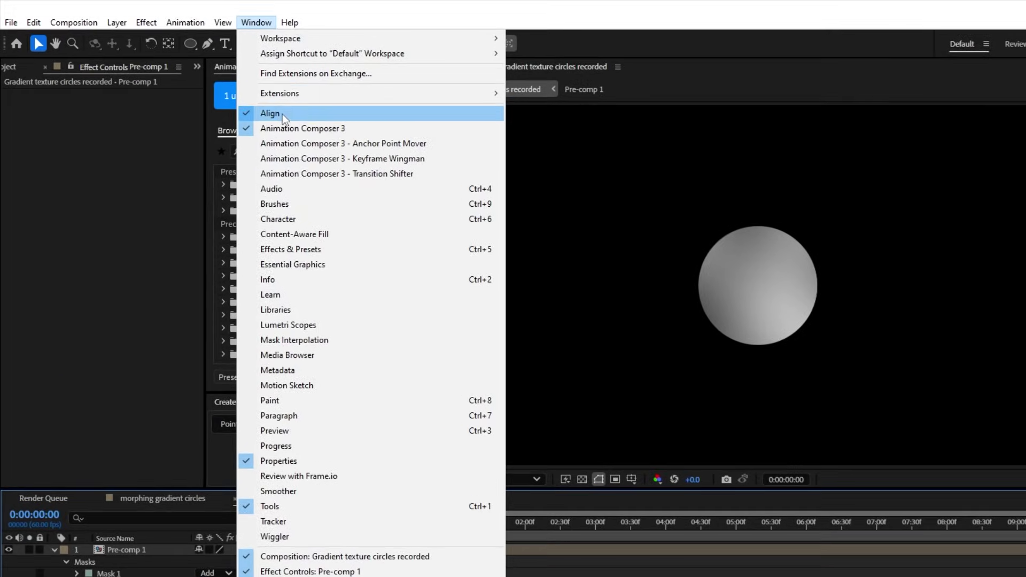
left_click(293, 114)
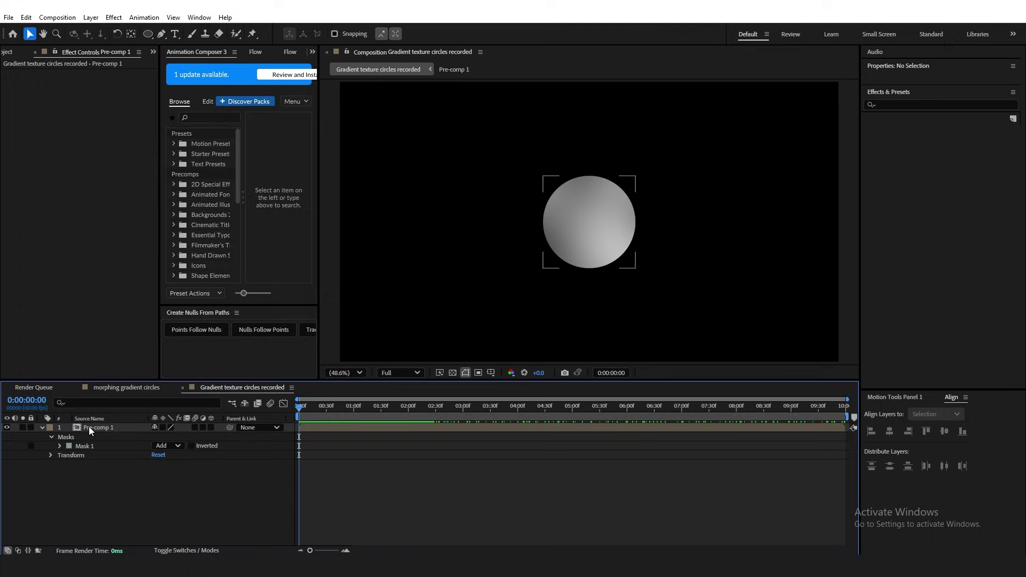
Step: Add an Inner Glow layer style to Pre-comp 1
right_click(90, 430)
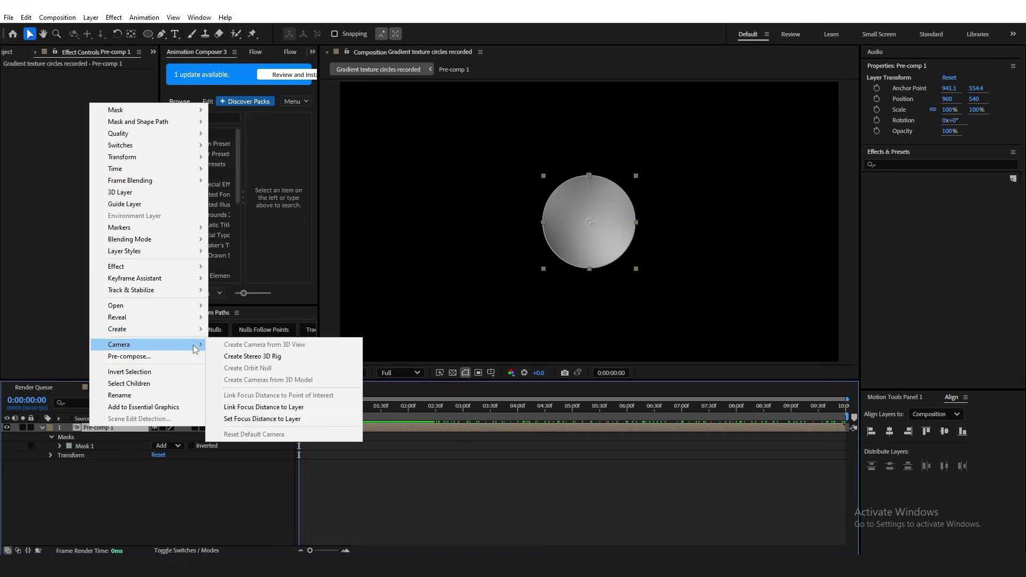
mouse_move(177, 251)
left_click(249, 325)
Step: Add an Outer Glow layer style to Pre-comp 1 and set its opacity to 30%
right_click(121, 428)
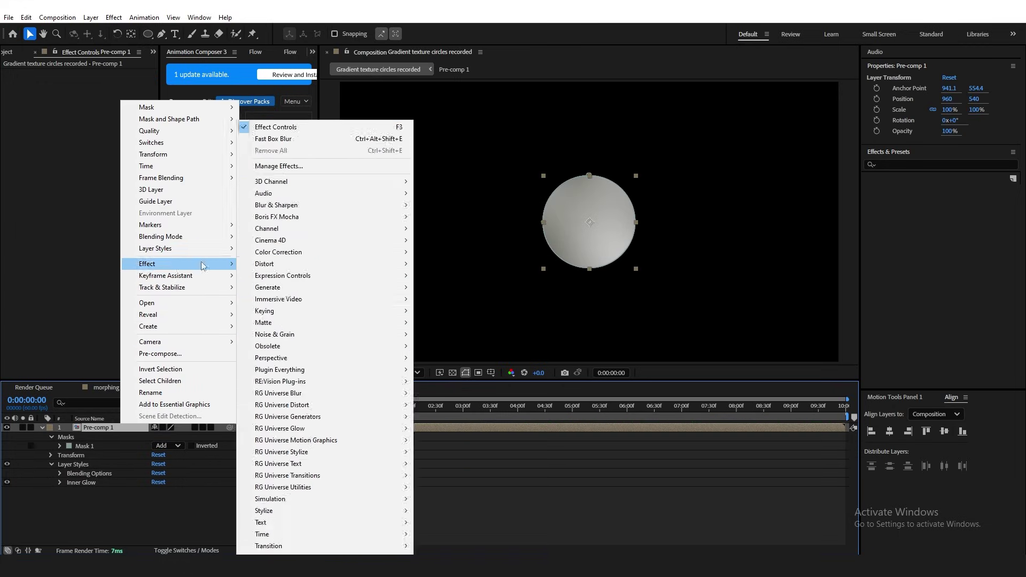
left_click(287, 320)
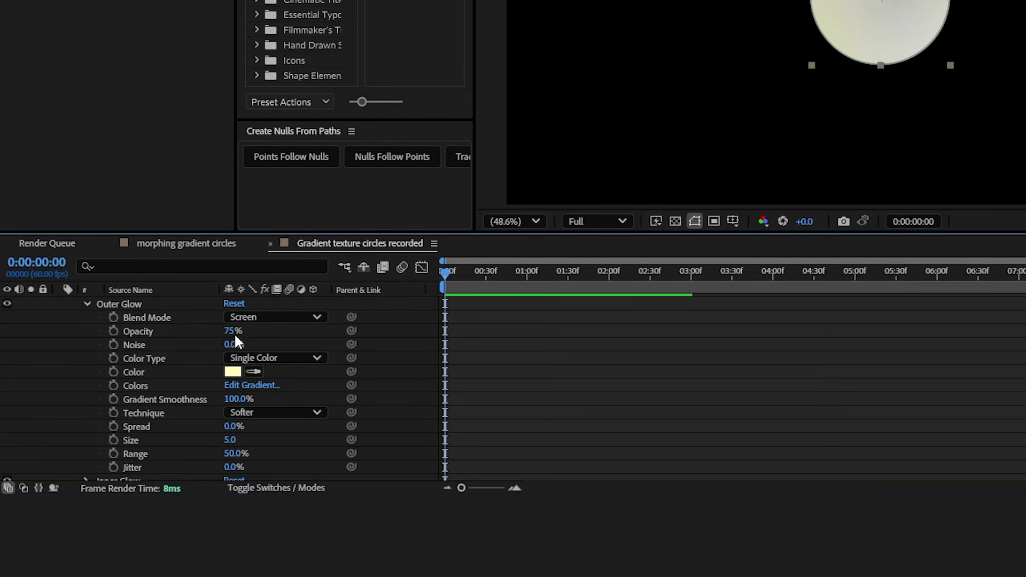
type("30")
key("Return")
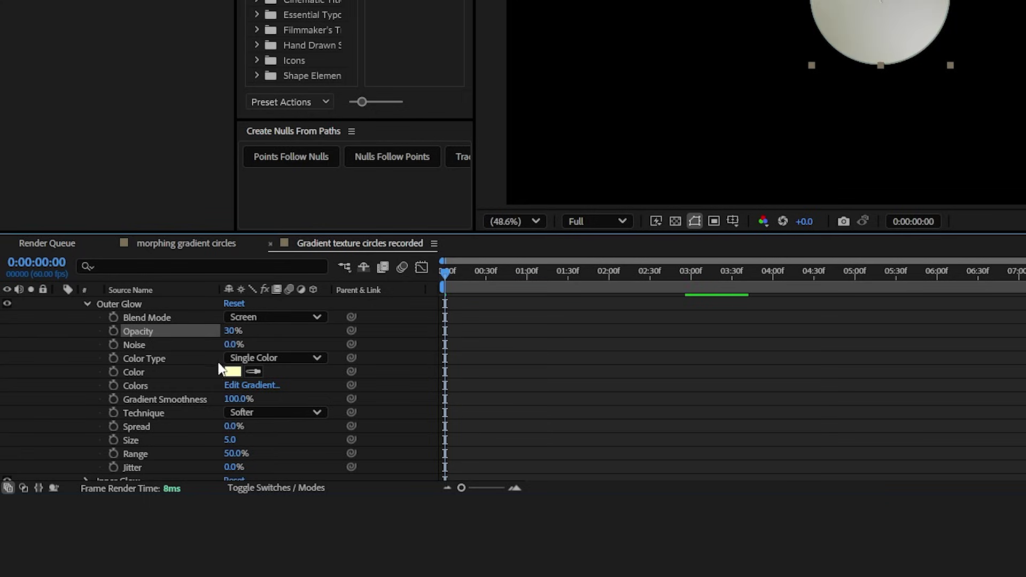
Step: Set Pre-comp 1's Inner Glow to Normal blend mode with 100% opacity and a size of 60
scroll(133, 433, "down", 1)
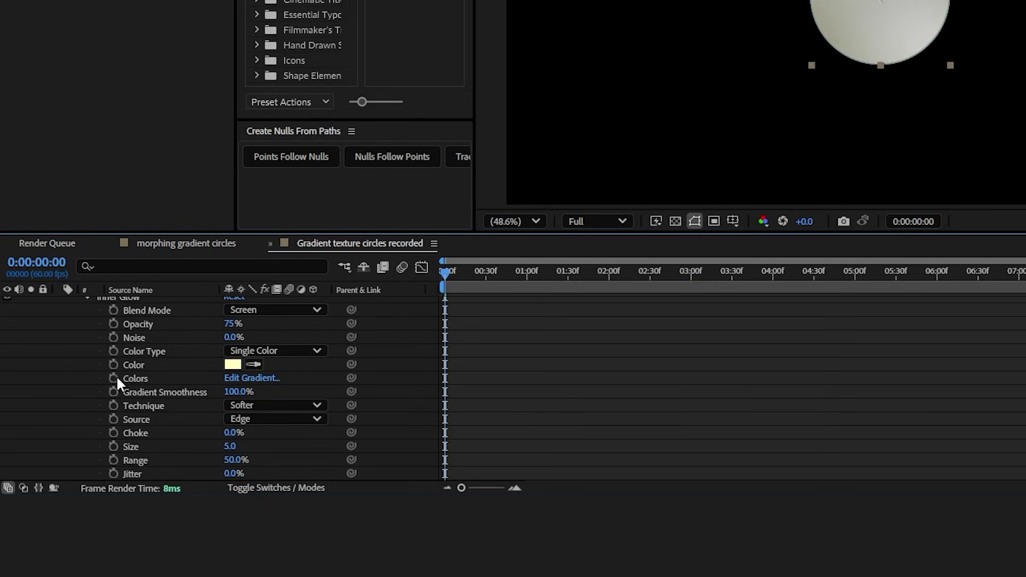
left_click_drag(253, 233, 252, 12)
left_click(243, 311)
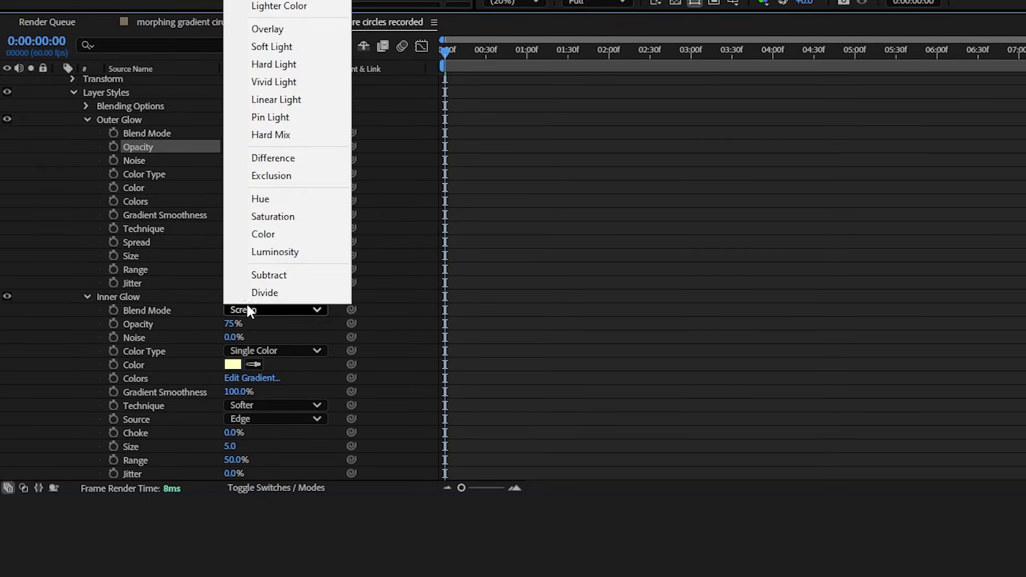
left_click(265, 0)
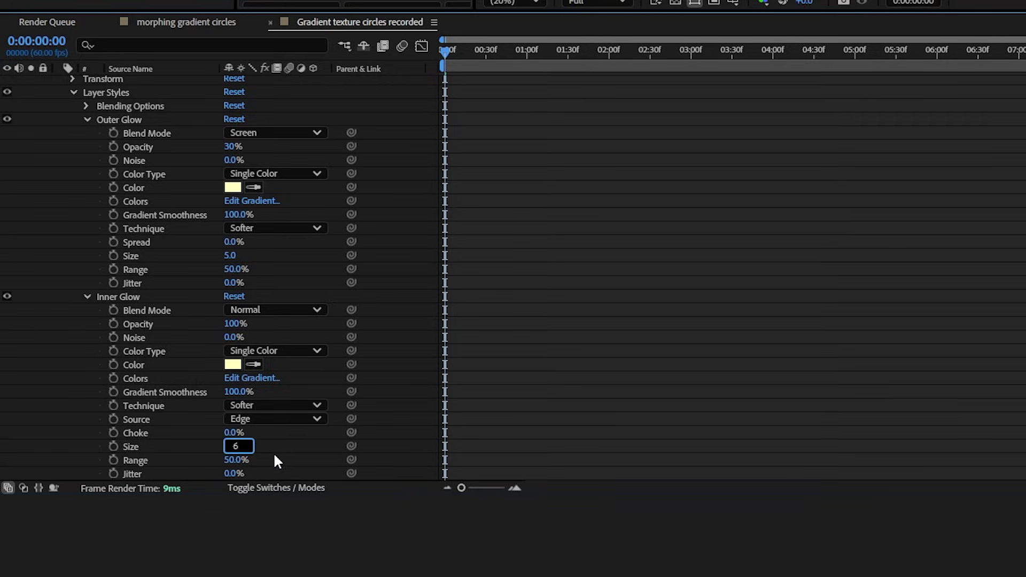
key("Return")
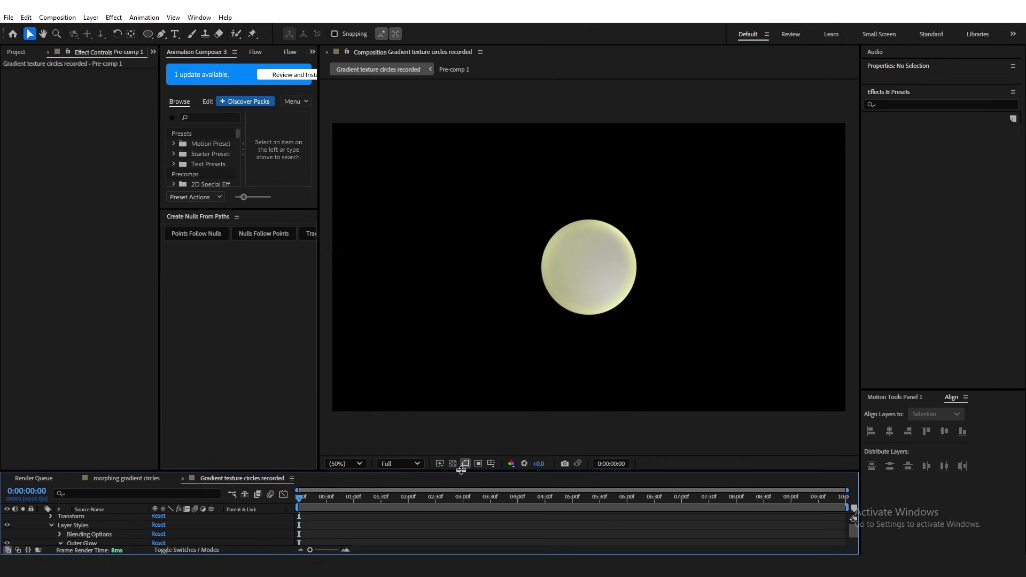
Step: Open Pre-comp 1 and add a new adjustment layer on top with a Hue/Saturation effect
left_click_drag(461, 468, 481, 417)
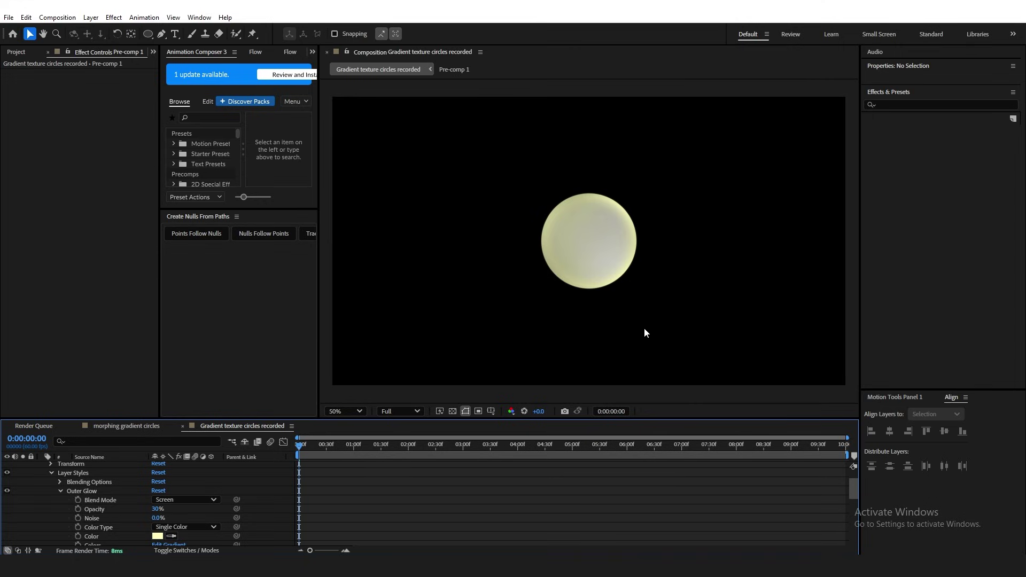
left_click(481, 489)
scroll(150, 491, "up", 2)
double_click(106, 467)
right_click(225, 471)
mouse_move(278, 343)
left_click(380, 431)
key("ctrl+space")
type("hu")
left_click(76, 450)
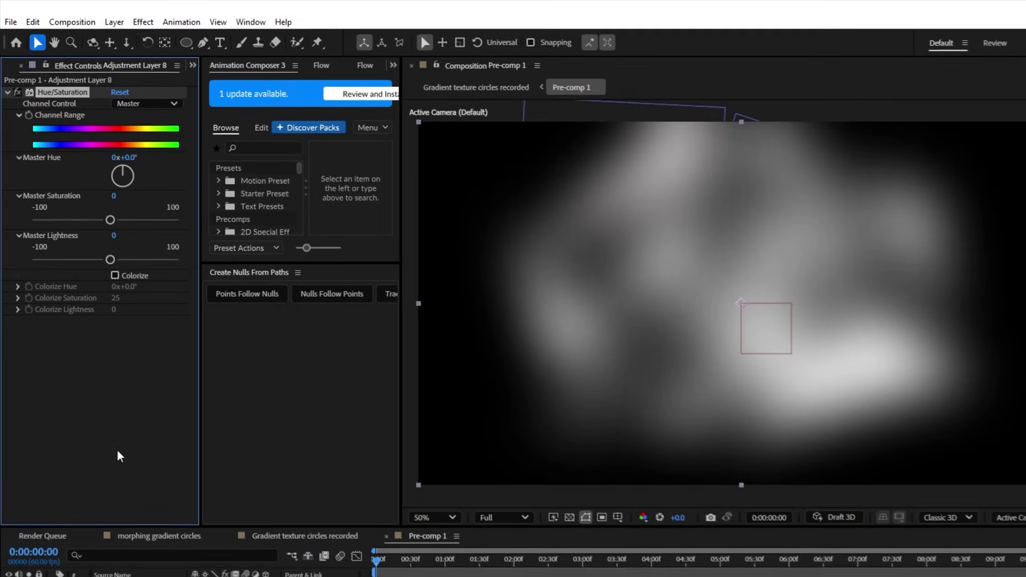
Step: Enable Colorize in the Hue/Saturation effect and shift the Colorize Hue to a blue tone
left_click(115, 275)
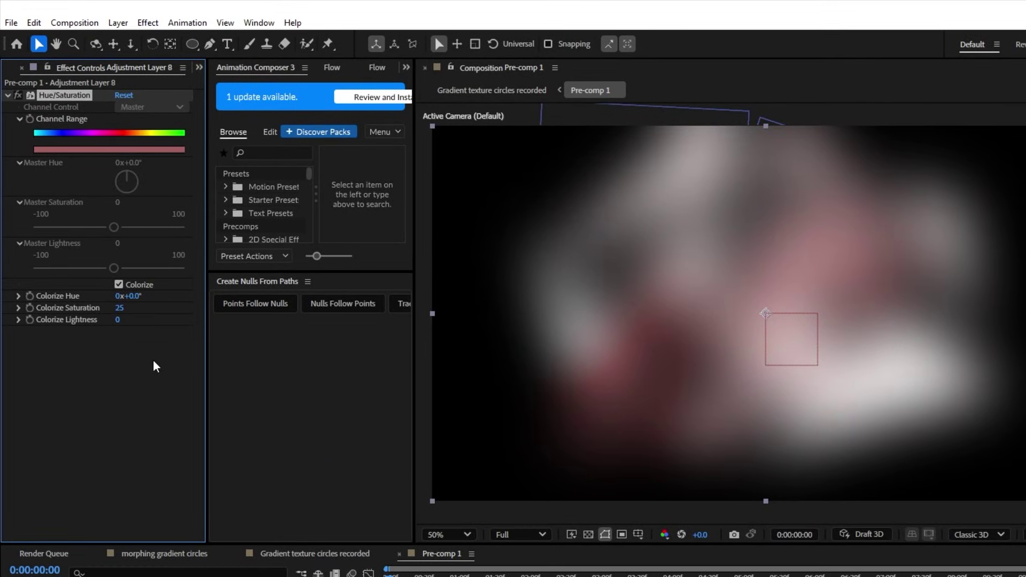
left_click_drag(129, 296, 221, 301)
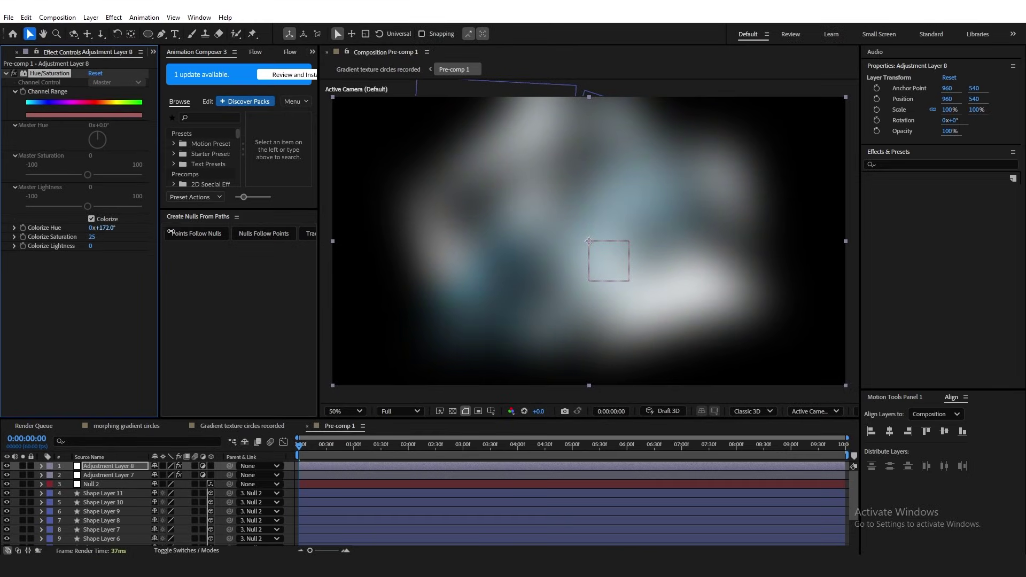
left_click_drag(171, 232, 224, 243)
left_click(368, 495)
Step: Return to the Gradient texture circles recorded composition and recolour Pre-comp 1's Outer Glow and Inner Glow light blue
left_click(219, 428)
left_click_drag(244, 419, 259, 292)
scroll(107, 449, "down", 2)
left_click(157, 386)
left_click_drag(909, 341, 909, 319)
left_click_drag(850, 273, 857, 247)
left_click(987, 272)
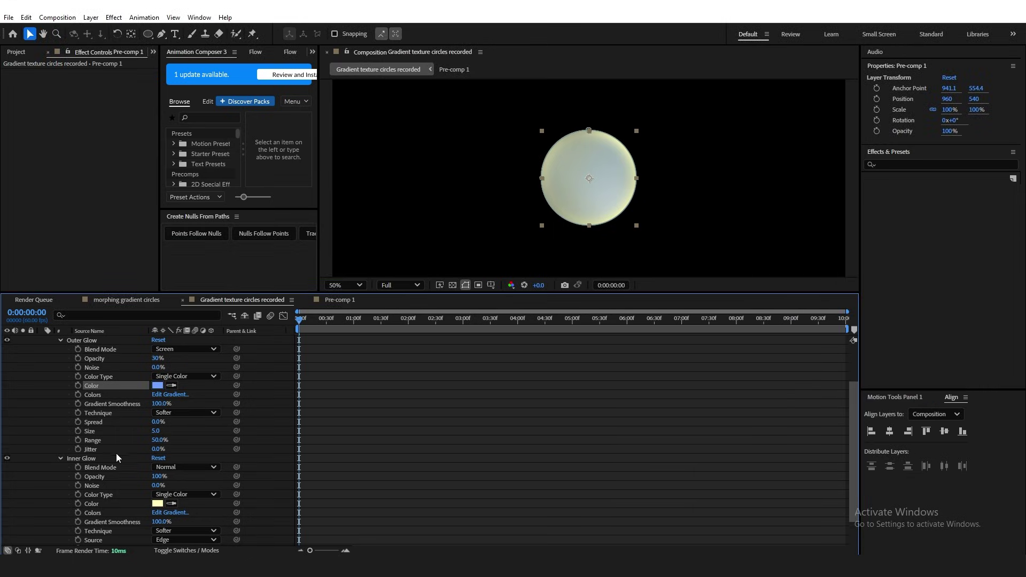
left_click(478, 396)
scroll(408, 401, "down", 2)
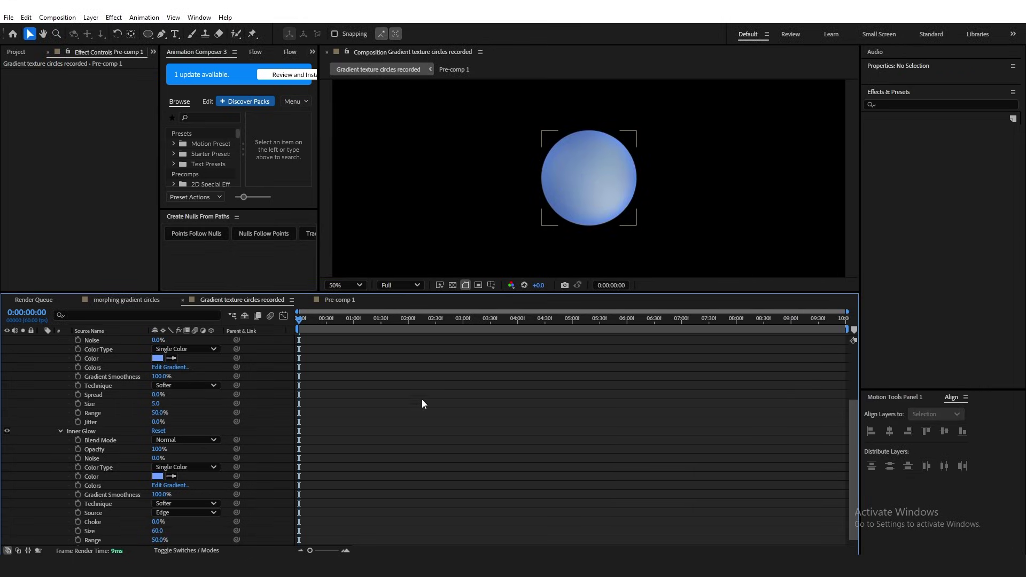
Step: Set Pre-comp 1's Outer Glow colour to 3C81FF and apply a Noise effect with an amount of 11%
left_click(158, 358)
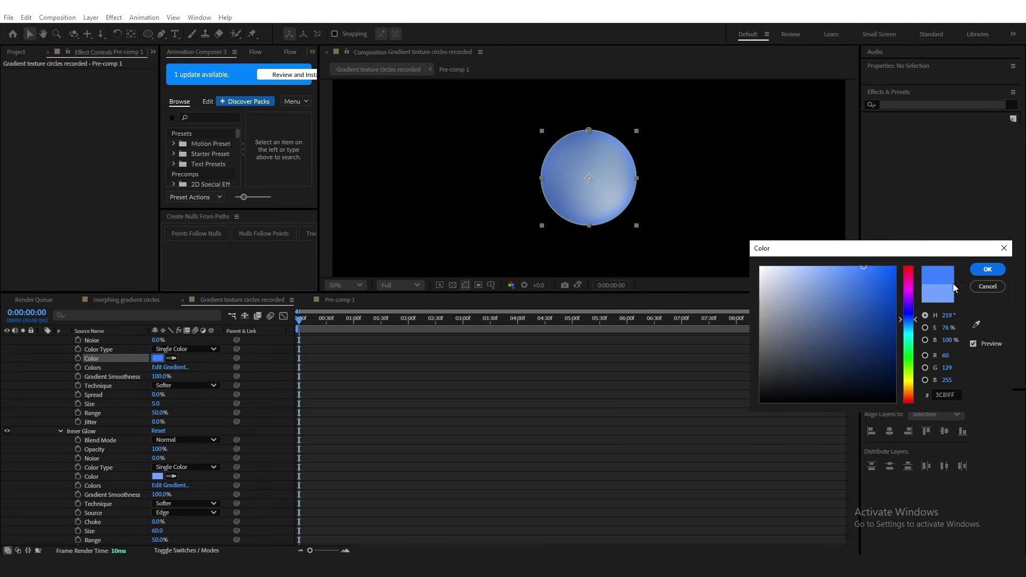
left_click(988, 270)
left_click(448, 355)
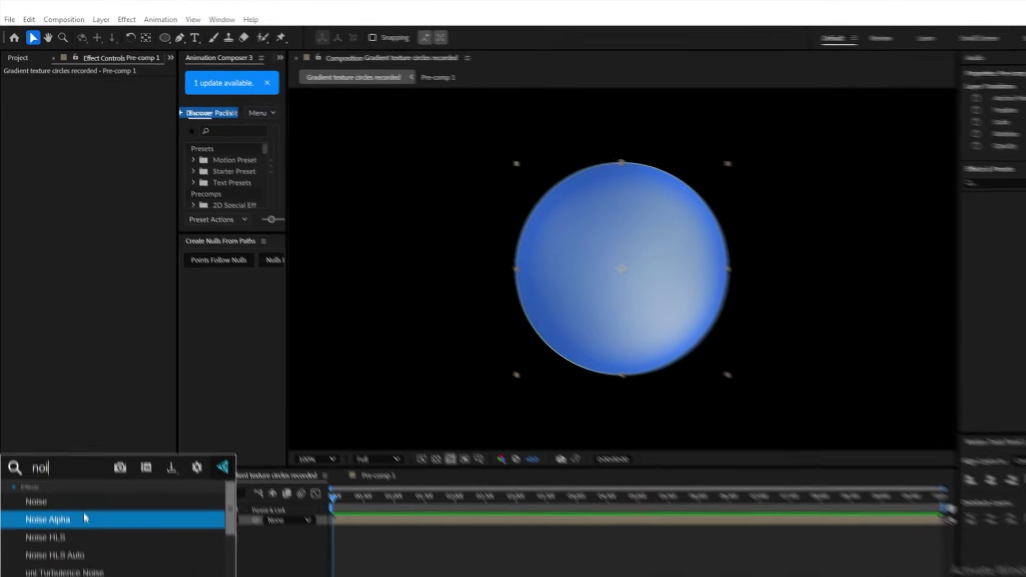
left_click(78, 502)
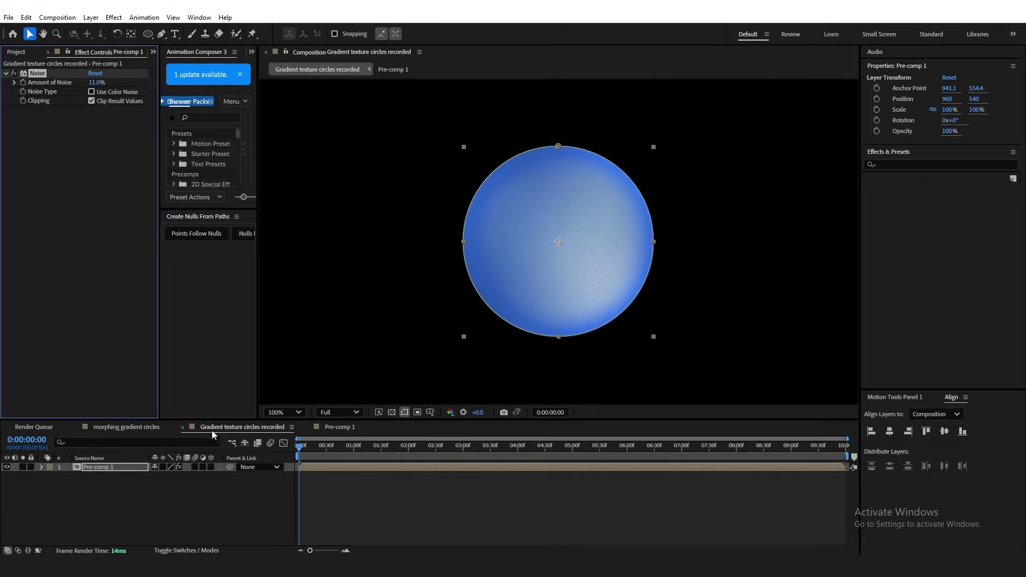
left_click(403, 524)
Step: Add an adjustment layer above the circle with Deep Glow at 0.25 exposure and Unmult enabled
right_click(186, 516)
mouse_move(251, 384)
left_click(369, 474)
key("ctrl+space")
type("de")
left_click(92, 448)
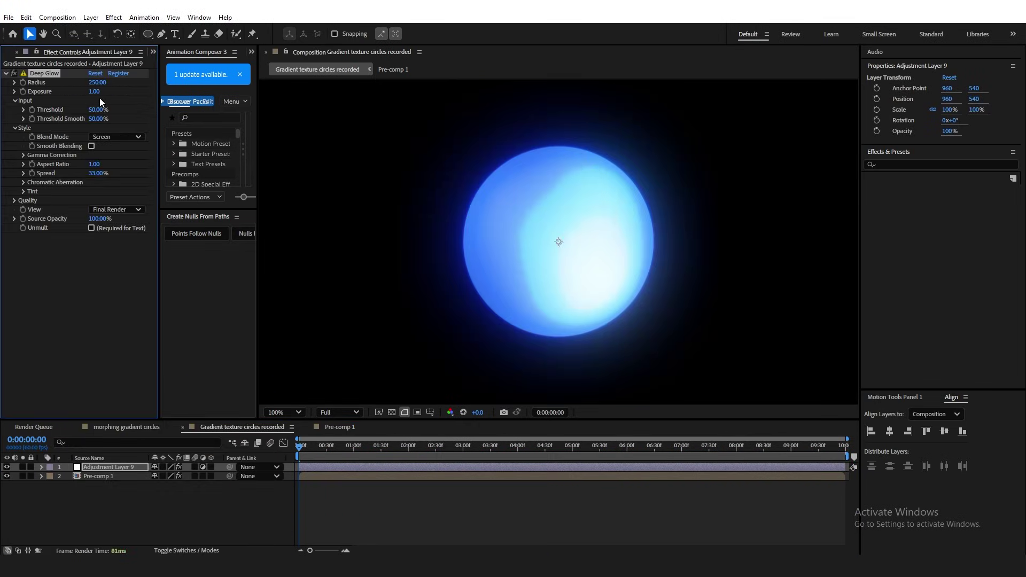
key("Return")
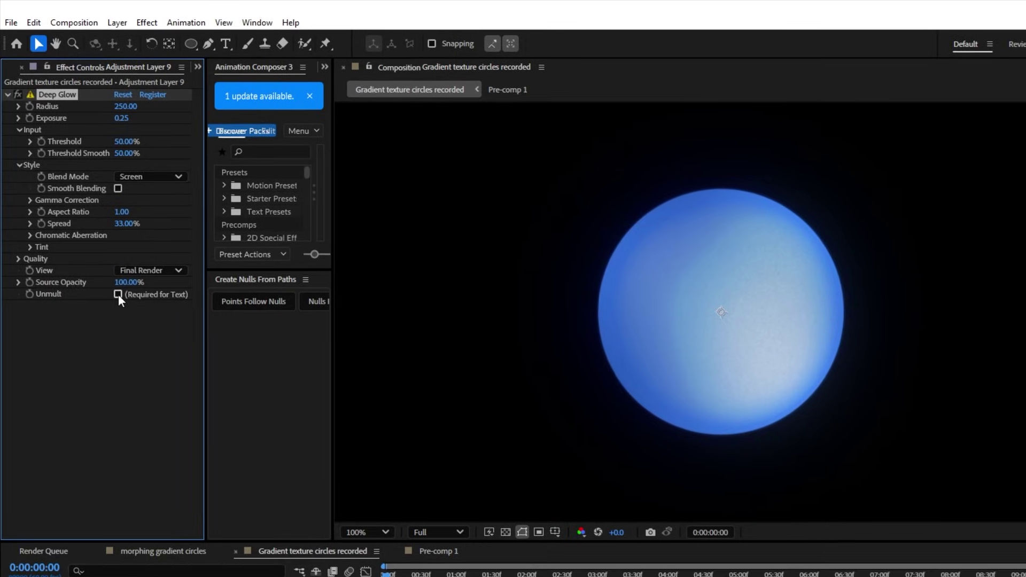
left_click(118, 294)
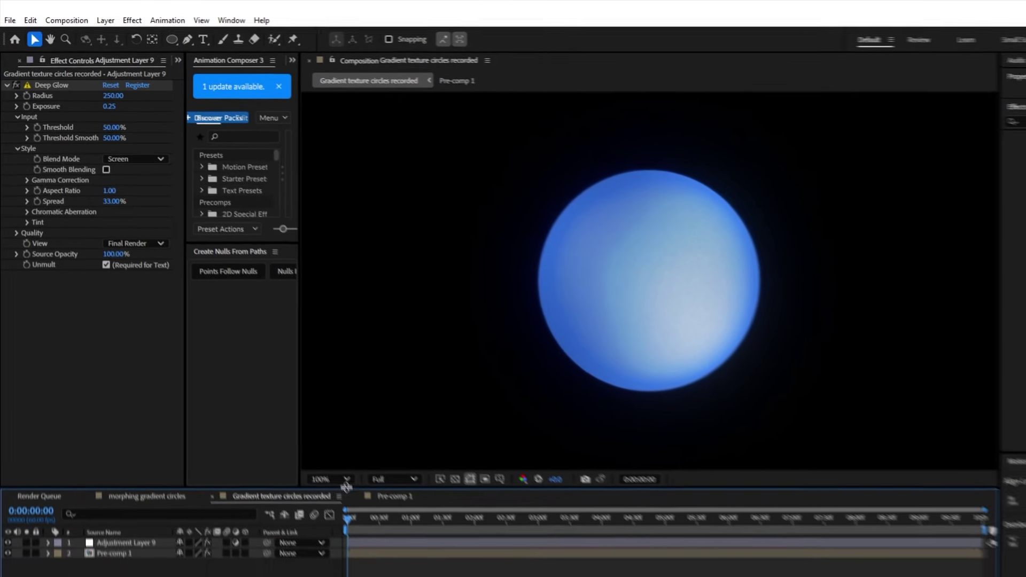
Step: Add the text "$10,000" over the circle, centre its anchor point and align it to the composition's centre
left_click(345, 480)
left_click(374, 240)
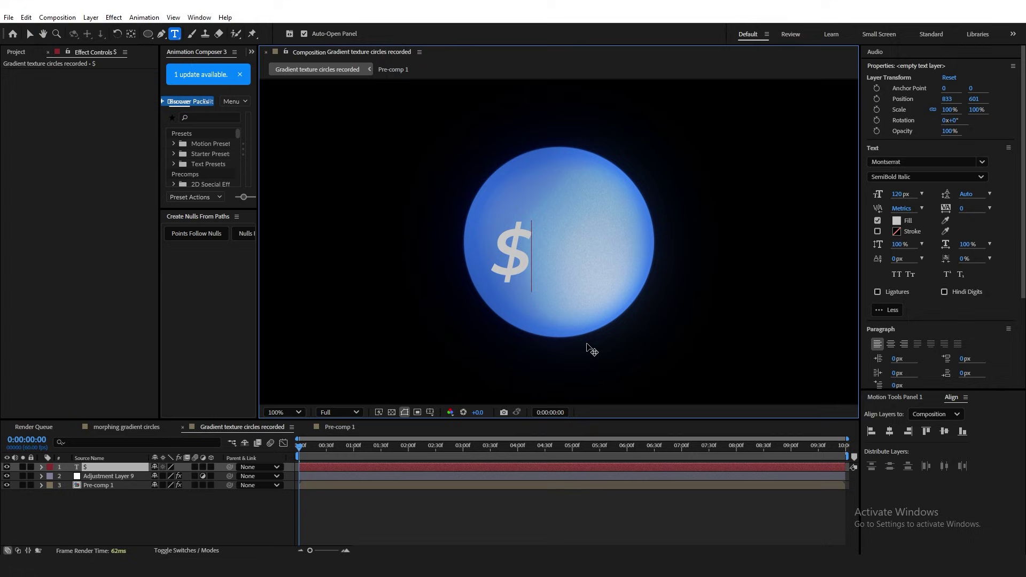
type("10,000")
key("KP_Enter")
double_click(131, 34)
key("v")
left_click_drag(676, 271, 625, 261)
left_click(889, 431)
left_click(944, 432)
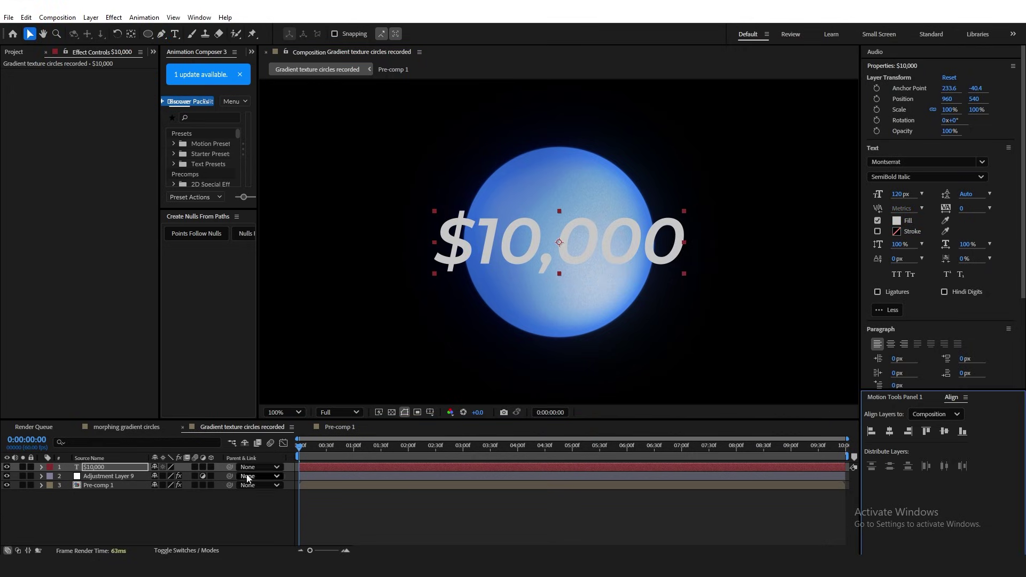
Step: Scale the $10,000 text down to 59% so it fits inside the circle
key("s")
left_click(167, 476)
type("25")
left_click_drag(170, 476, 181, 476)
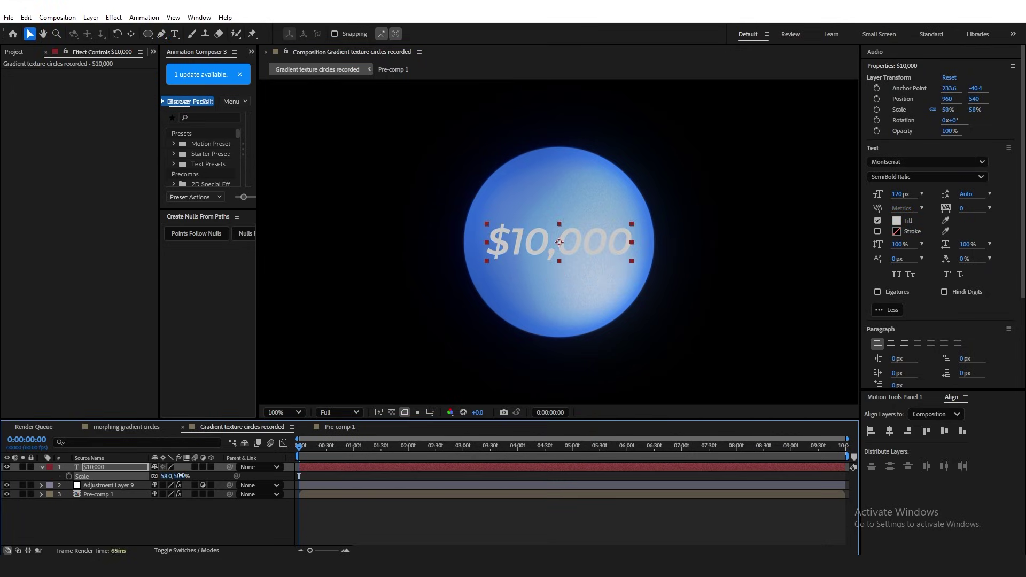
left_click(41, 467)
Step: Set the $10,000 text's blending mode to Overlay and apply Deep Glow with 0.40 exposure and Unmult enabled
left_click(187, 551)
left_click(179, 516)
left_click(165, 467)
left_click(214, 287)
left_click_drag(329, 453, 730, 484)
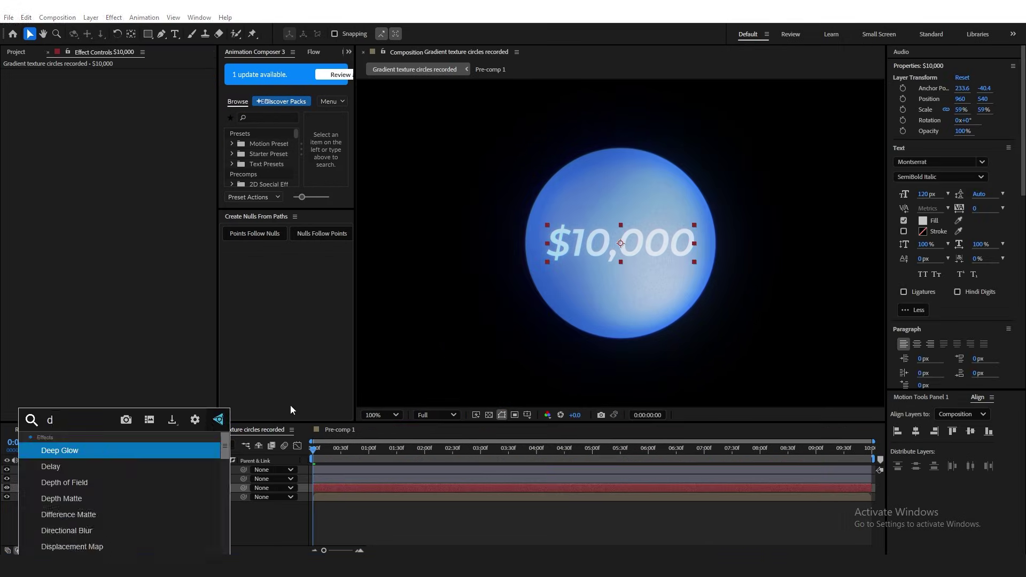
key("Return")
left_click_drag(125, 91, 122, 90)
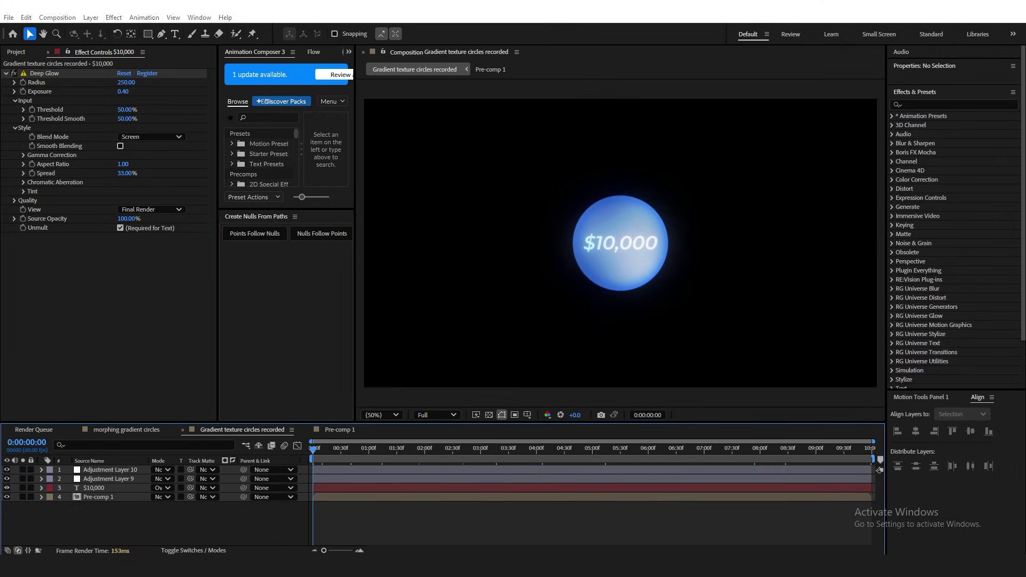
Step: Add a top adjustment layer with the Quick Chromatic Aberration 3 effect and check the composition across the timeline
right_click(197, 508)
mouse_move(299, 380)
left_click(398, 467)
type("q")
left_click(83, 450)
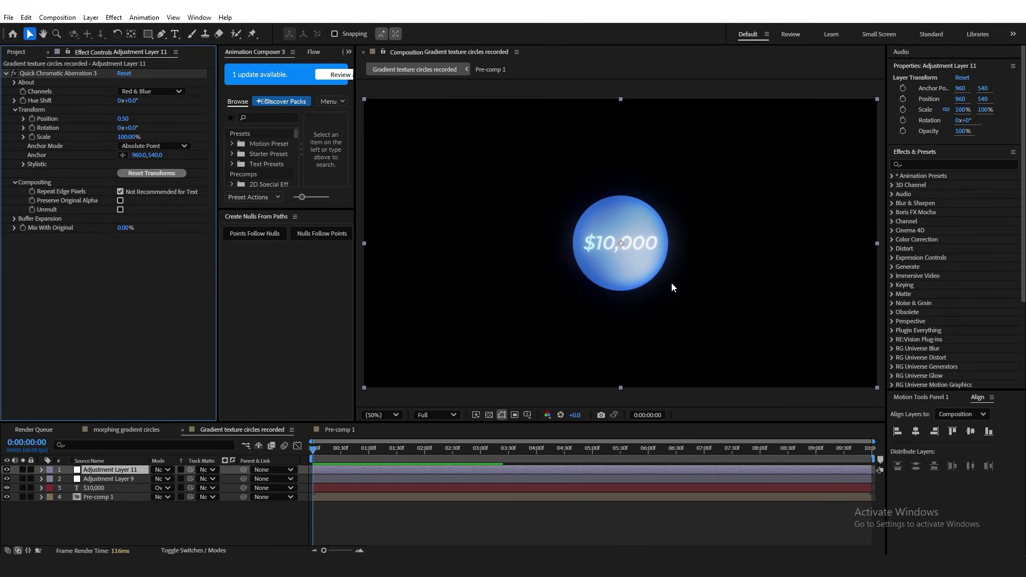
scroll(672, 283, "up", 2)
scroll(671, 283, "down", 1)
left_click(513, 525)
left_click_drag(321, 451, 562, 484)
key("period")
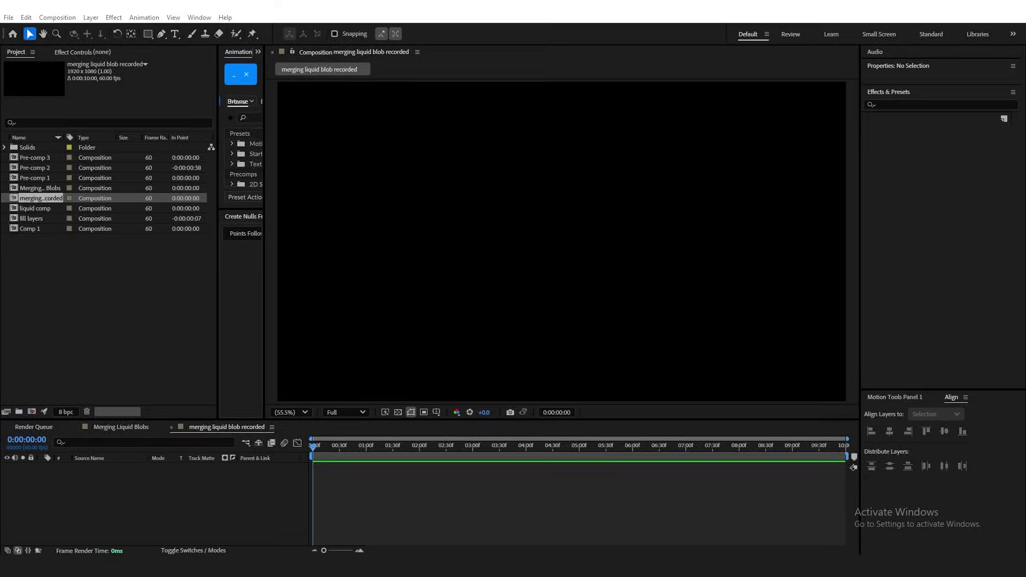
Step: In the merging liquid blob recorded composition, draw a wide rounded rectangle filled with 24FF00 and centre it and its anchor point
left_click(148, 34)
left_click(183, 46)
left_click(338, 35)
type("24FF00")
left_click(990, 270)
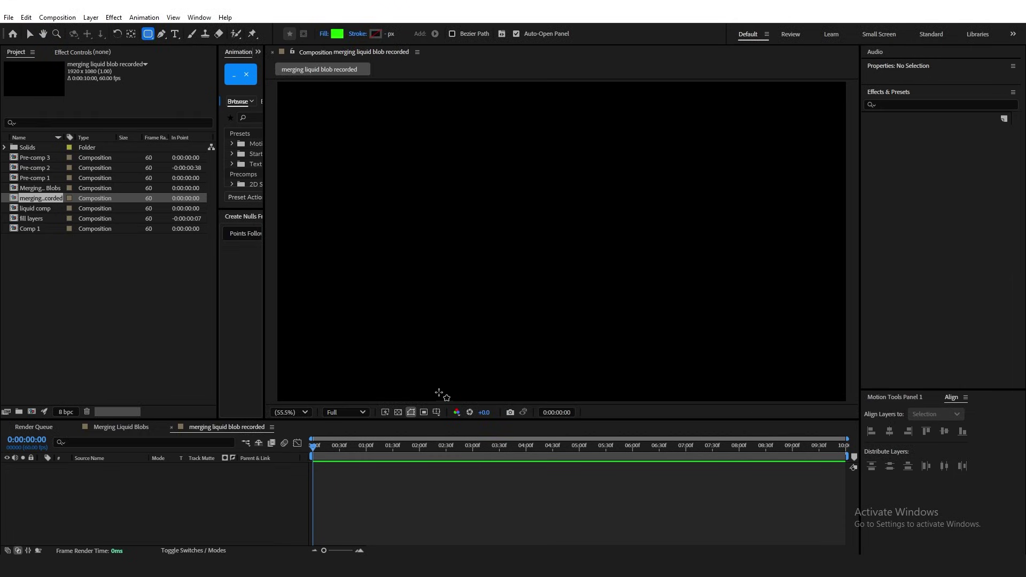
left_click_drag(444, 199, 779, 257)
double_click(132, 37, "ctrl")
left_click(890, 432)
left_click(945, 432)
left_click(594, 519)
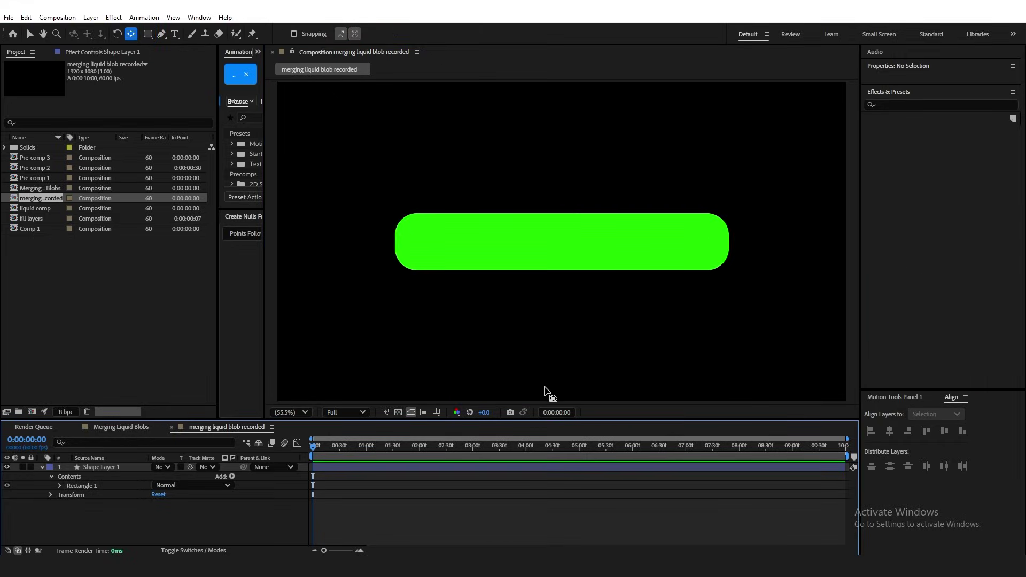
Step: Show the rulers and place guides along the green bar's top, bottom and left edges
left_click(148, 34)
left_click(173, 17)
left_click(225, 115)
left_click_drag(460, 84, 467, 214)
scroll(422, 244, "up", 2)
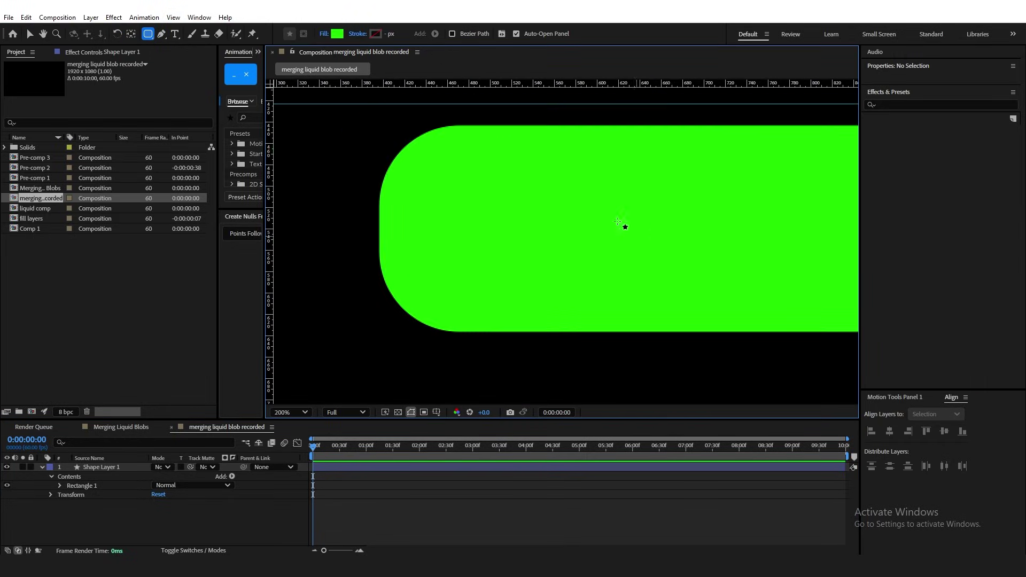
key("v")
left_click_drag(487, 105, 485, 125)
left_click_drag(491, 84, 510, 333)
left_click_drag(378, 242, 380, 241)
scroll(431, 241, "down", 1)
scroll(471, 214, "up", 1)
scroll(388, 160, "down", 1)
Step: Draw a second rounded rectangle about 361 by 194 px at the bar's left end within the guides and centre its anchor point
key("q")
scroll(415, 172, "up", 1)
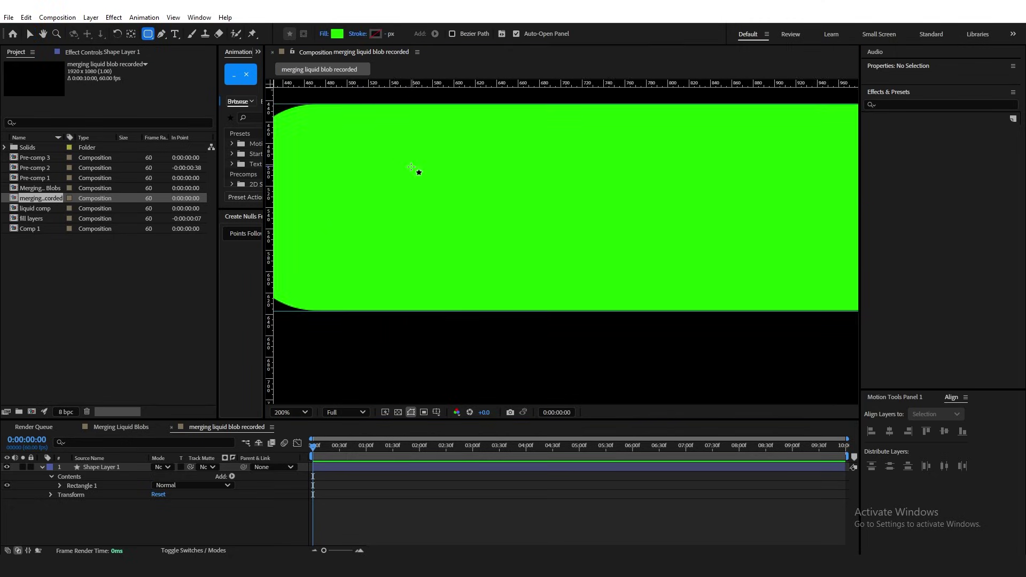
scroll(429, 189, "down", 1)
mouse_move(414, 171)
left_mouse_down()
mouse_move(465, 197)
mouse_move(442, 202)
mouse_move(608, 287)
left_mouse_up()
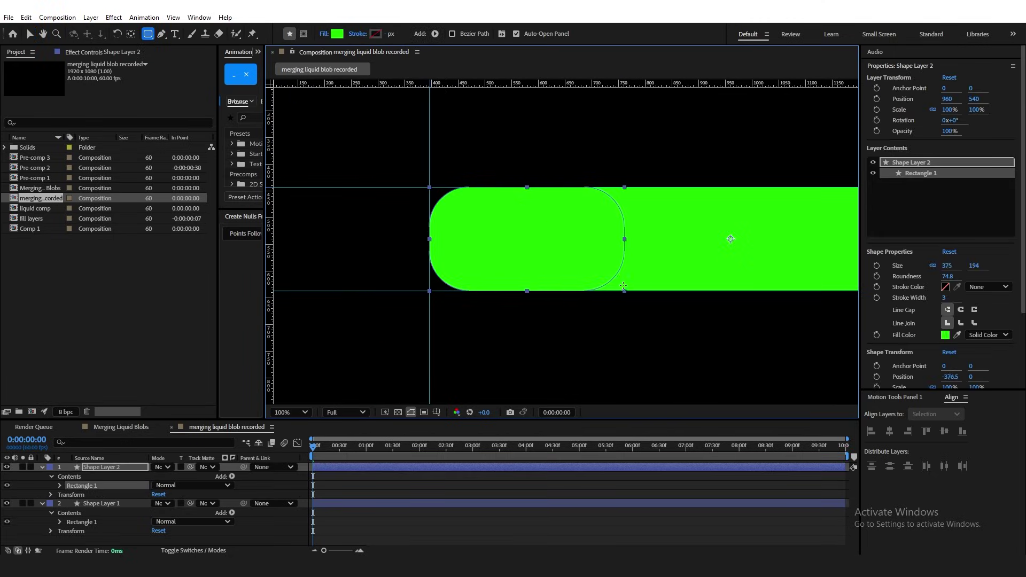
double_click(133, 36, "ctrl")
scroll(278, 226, "down", 1)
left_click(437, 497)
left_click(300, 413)
left_click(299, 225)
Step: Duplicate the small rounded rectangle, moving the copy right of the long bar and the original left of it
key("v")
left_click(380, 464)
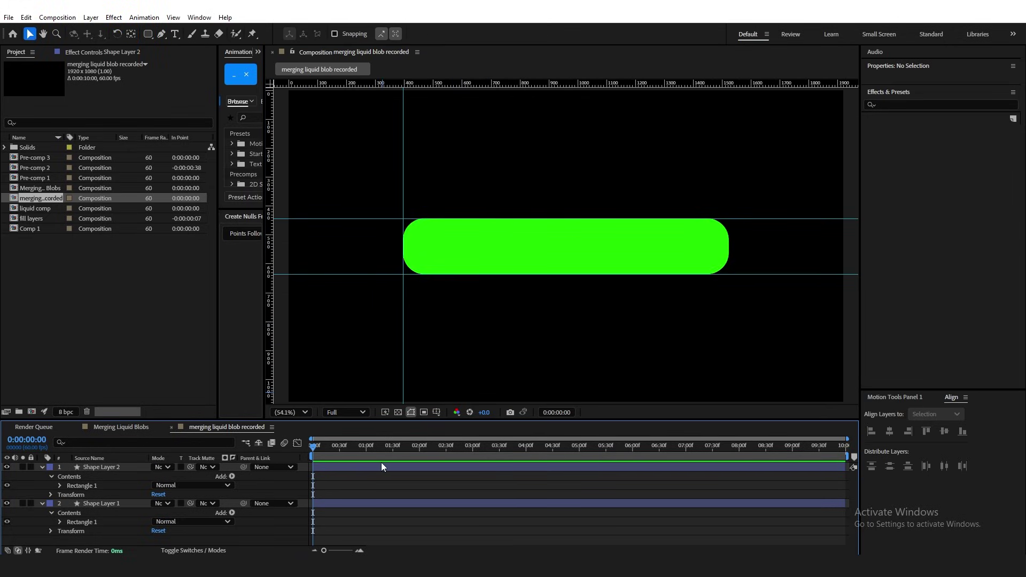
key("ctrl+d")
left_click_drag(481, 261, 817, 262)
left_click(484, 477)
left_click_drag(490, 264, 376, 261)
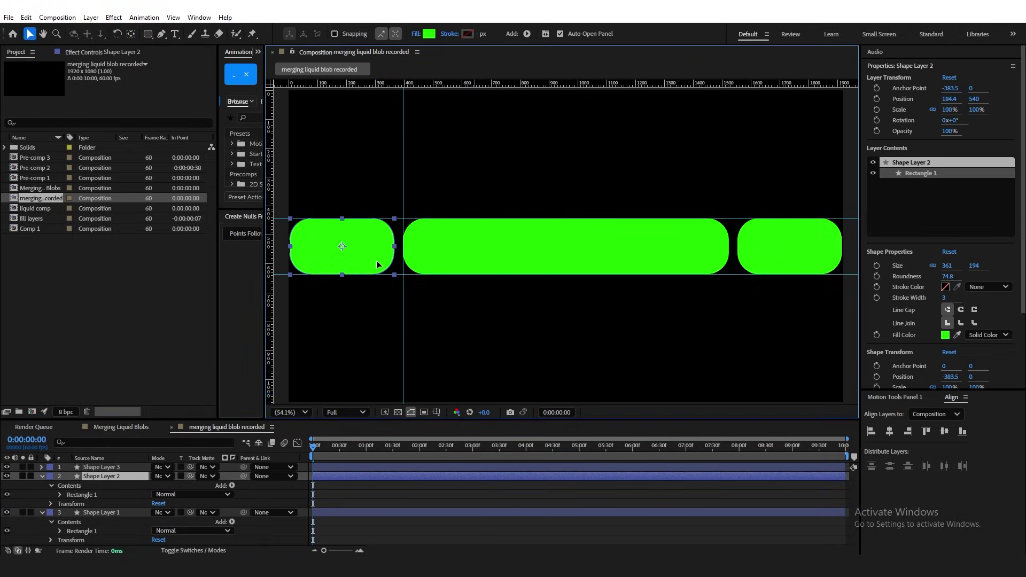
Step: Hide the guides and fit the composition in the viewer
left_click(437, 412)
left_click(437, 413)
left_click(437, 413)
left_click(452, 465)
left_click(450, 504)
left_click(292, 413)
left_click(296, 213)
Step: Collapse the shape layers' properties and move Shape Layers 2 and 3 below Shape Layer 1
left_click(42, 477)
left_click(42, 486)
left_click(110, 468)
left_click(115, 477, "shift")
left_click_drag(114, 476, 133, 493)
left_click(136, 500)
Step: Nudge the right rounded rectangle about 7 px left, towards the long bar
left_click(799, 253)
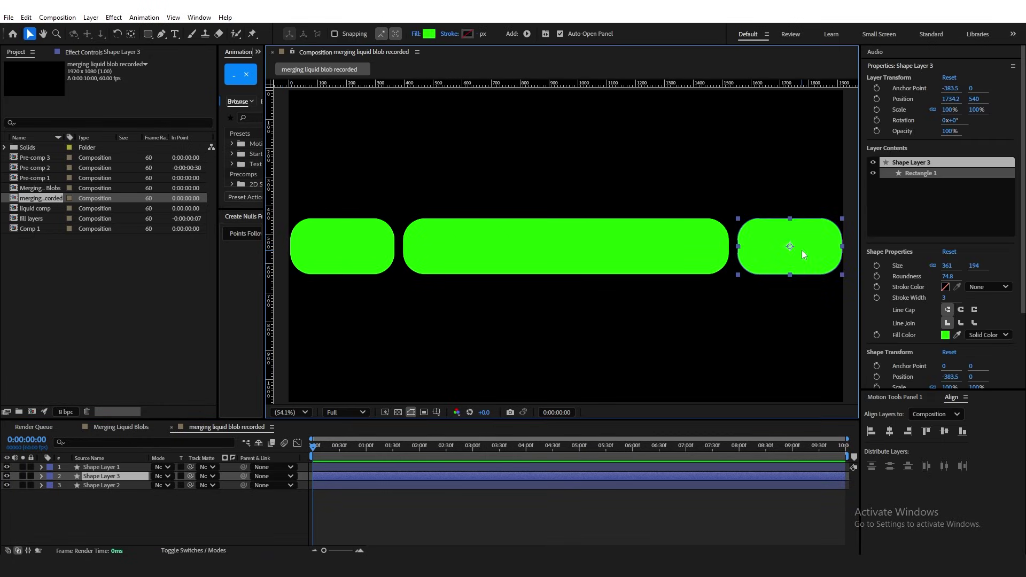
scroll(800, 253, "up", 1)
left_click_drag(754, 277, 662, 277)
key("Left")
key("Left")
key("Left")
key("Left")
key("Left")
Step: Nudge the left rounded rectangle about 7 px right, towards the long bar
scroll(662, 276, "down", 1)
scroll(445, 238, "up", 1)
left_click(523, 254)
key("Right")
key("Right")
key("Right")
key("Right")
key("Right")
left_click(535, 510)
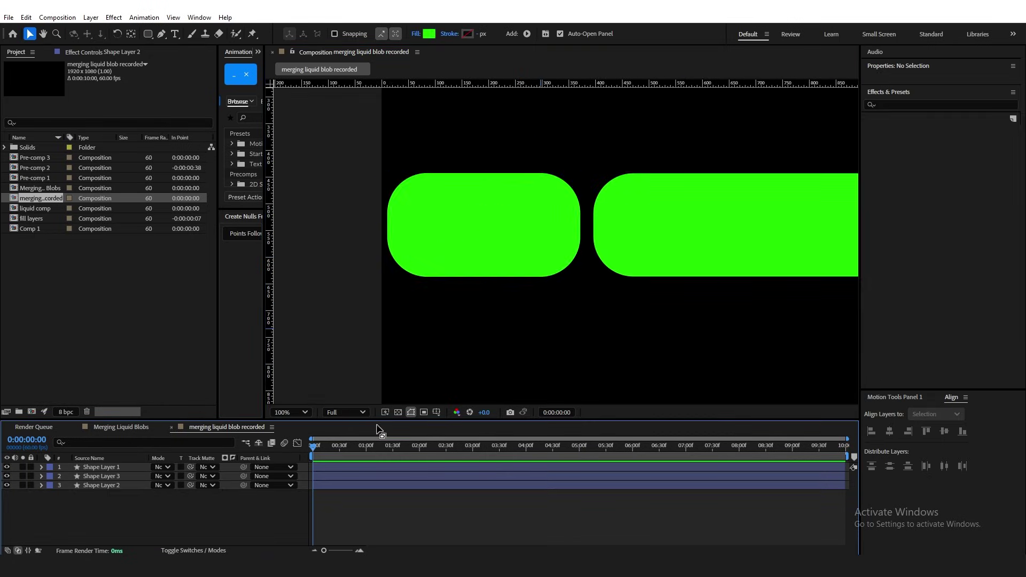
Step: Distribute the three shape layers evenly across the composition horizontally
left_click(293, 413)
left_click(296, 201)
left_click(103, 467)
left_click(104, 485, "shift")
left_click(943, 467)
left_click(540, 516)
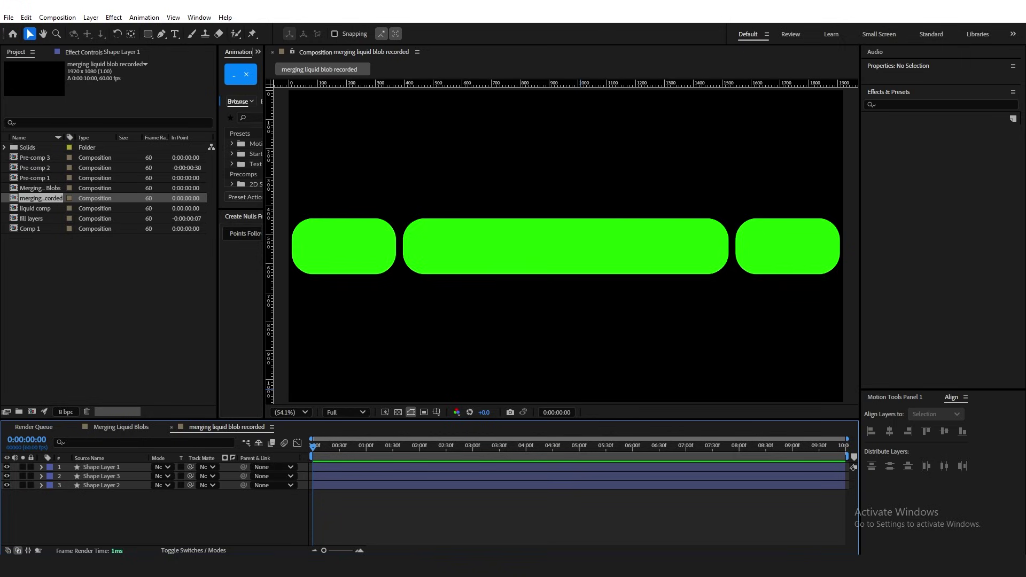
Step: Keyframe the positions of Shape Layers 3 and 2 at 0:00:00:00 and again at 0:00:01:29, holding their outer placement
left_click(101, 477)
left_click(85, 485, "shift")
key("p")
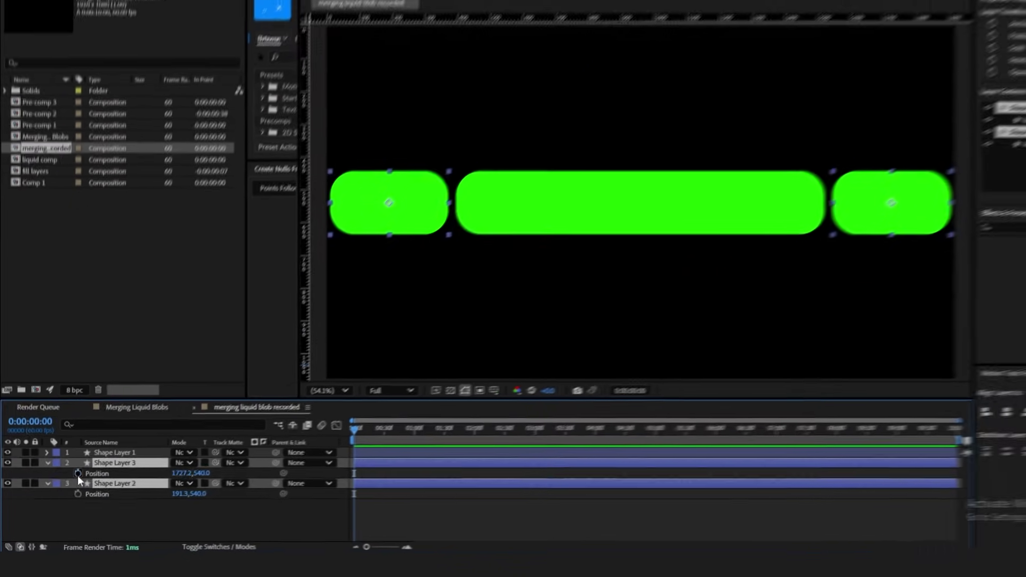
left_click(494, 412)
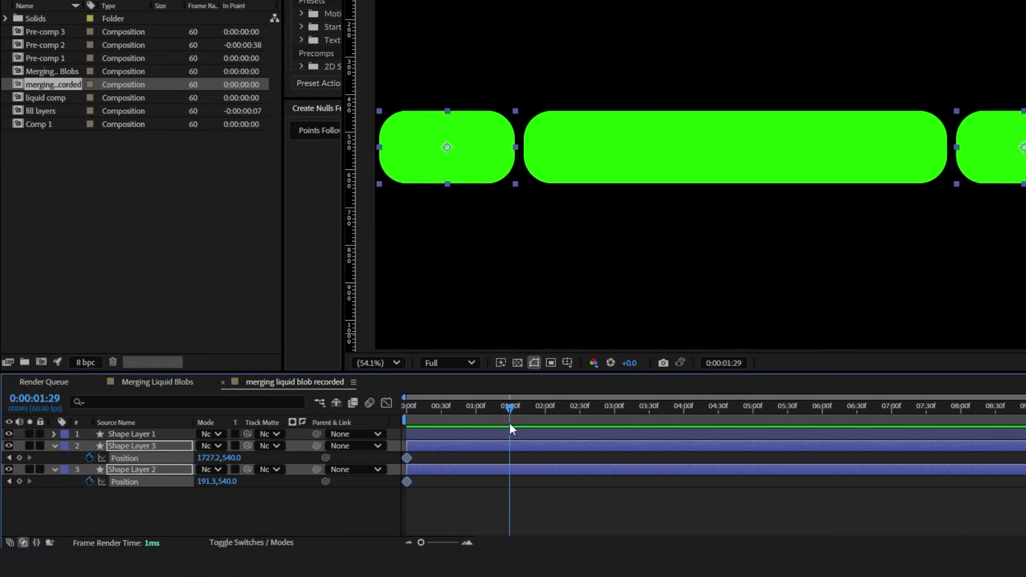
left_click(251, 503)
Step: At 0:00:00:00, set Shape Layer 3's X position to 1339.2 and Shape Layer 2's to 578.3, tucking both inside the long bar
left_click_drag(207, 459, 1, 458)
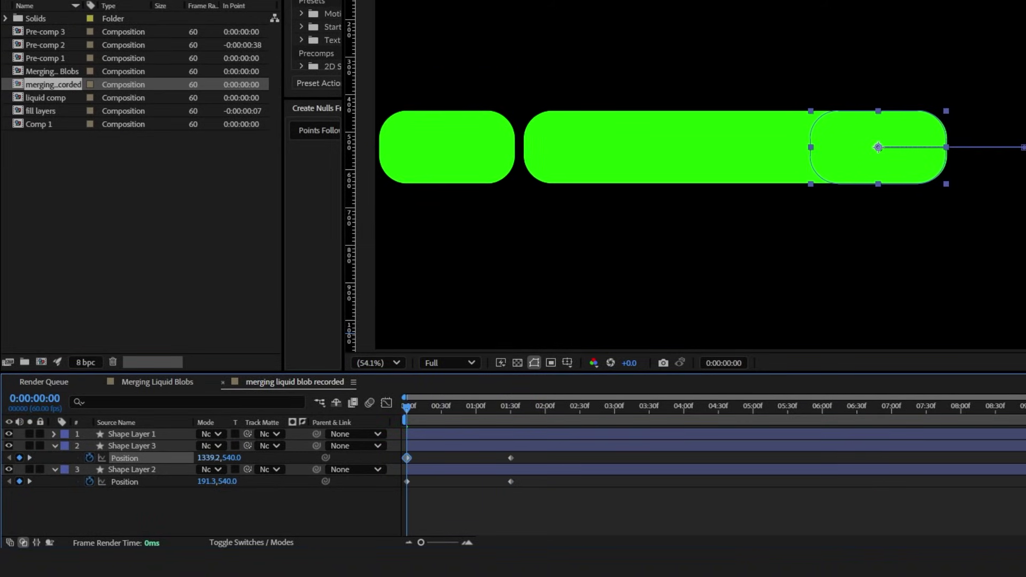
scroll(889, 214, "up", 1)
left_click(889, 220)
left_click_drag(535, 214, 959, 187)
left_click_drag(407, 161, 654, 160)
left_click(630, 152)
left_click_drag(217, 482, 400, 452)
left_click(489, 496)
scroll(891, 256, "down", 1)
left_click(378, 363)
left_click(405, 104)
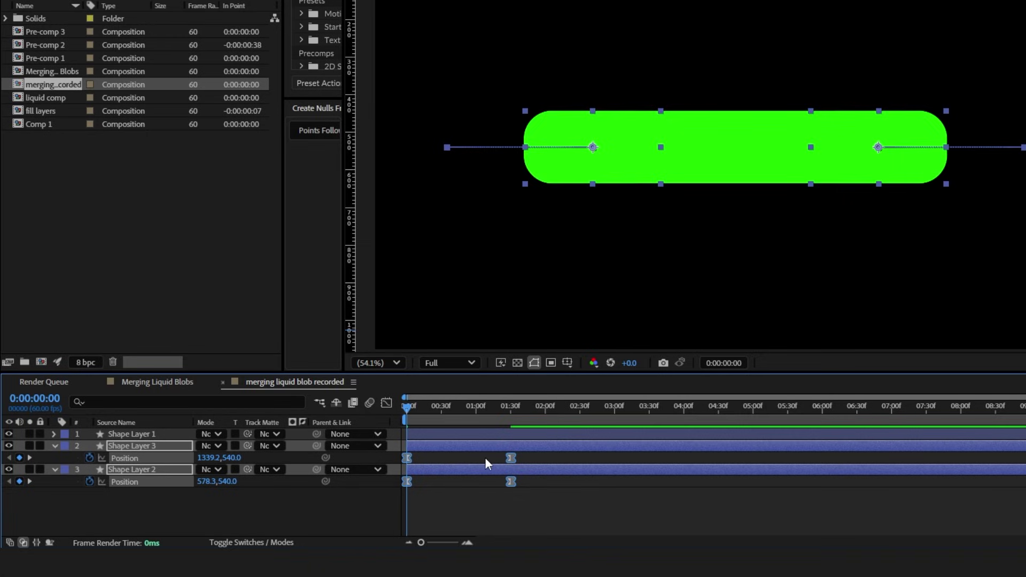
Step: Ease all the position keyframes and shape their speed curves into a sharp peak midway
left_click(386, 403)
left_click_drag(580, 373, 581, 282)
left_click_drag(535, 476, 465, 498)
left_click_drag(454, 477, 455, 501)
left_click(508, 480)
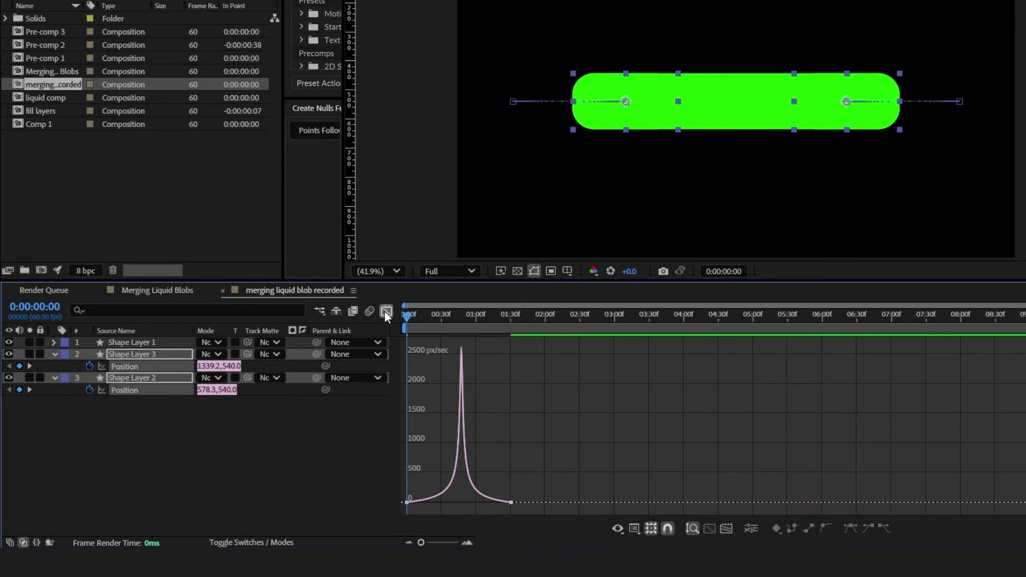
left_click(386, 311)
left_click(501, 474)
Step: Preview the small shapes' motion out of the long bar and scrub through the separation
key("space")
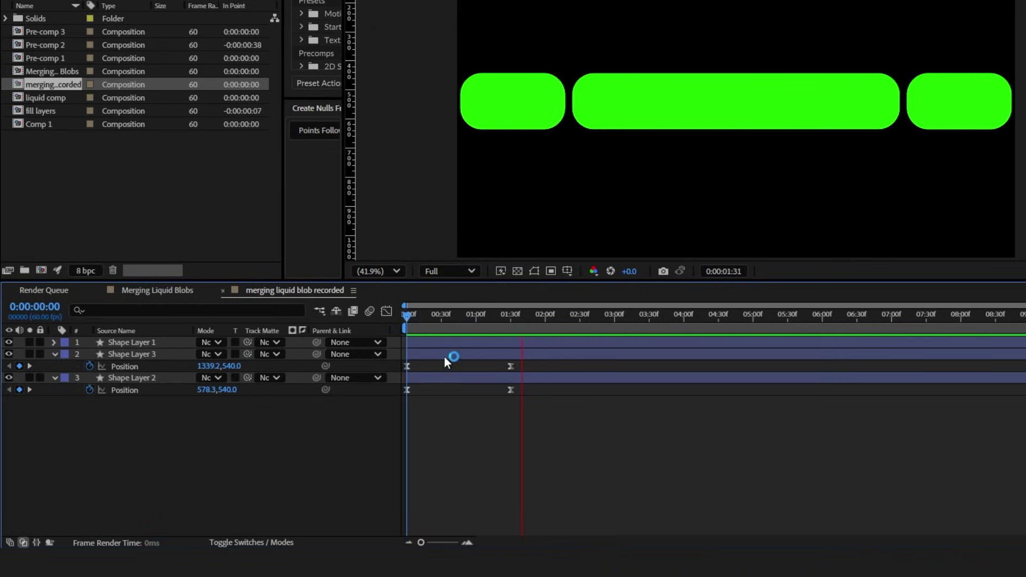
key("space")
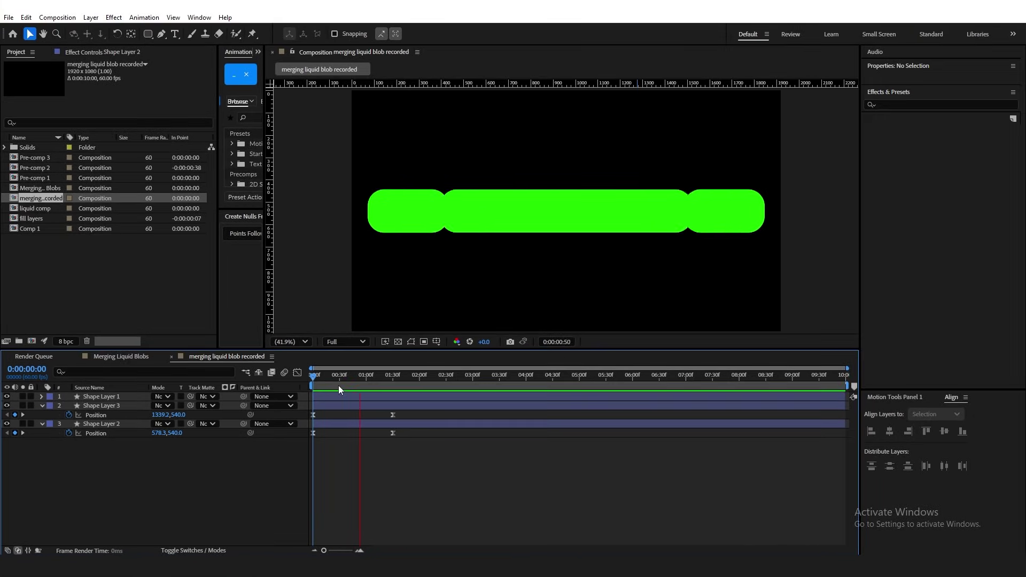
left_click_drag(339, 386, 316, 386)
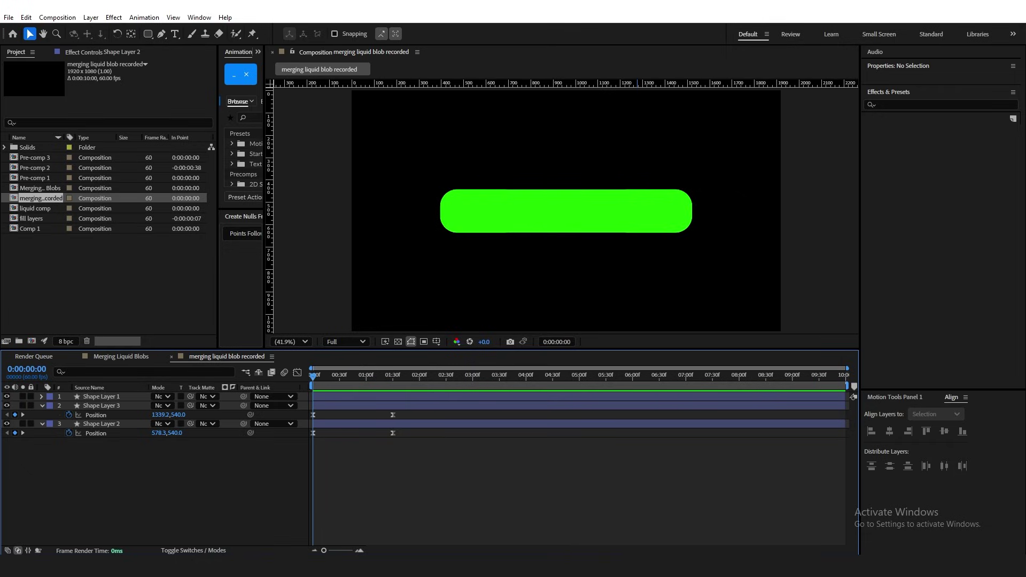
Step: Create an adjustment layer above the shape layers and collapse the position properties of Shape Layers 3 and 2
right_click(152, 478)
mouse_move(176, 348)
left_click(315, 431)
left_click(51, 443)
left_click(51, 454)
Step: Apply Gaussian Blur (Legacy) to the adjustment layer with Blurriness 30
key("ctrl+space")
type("ga")
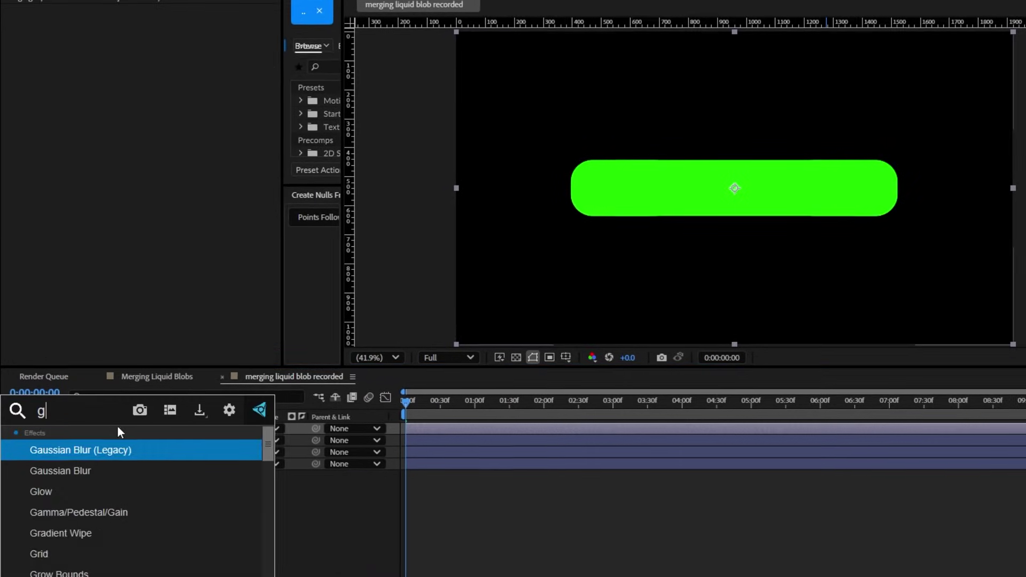
left_click(76, 446)
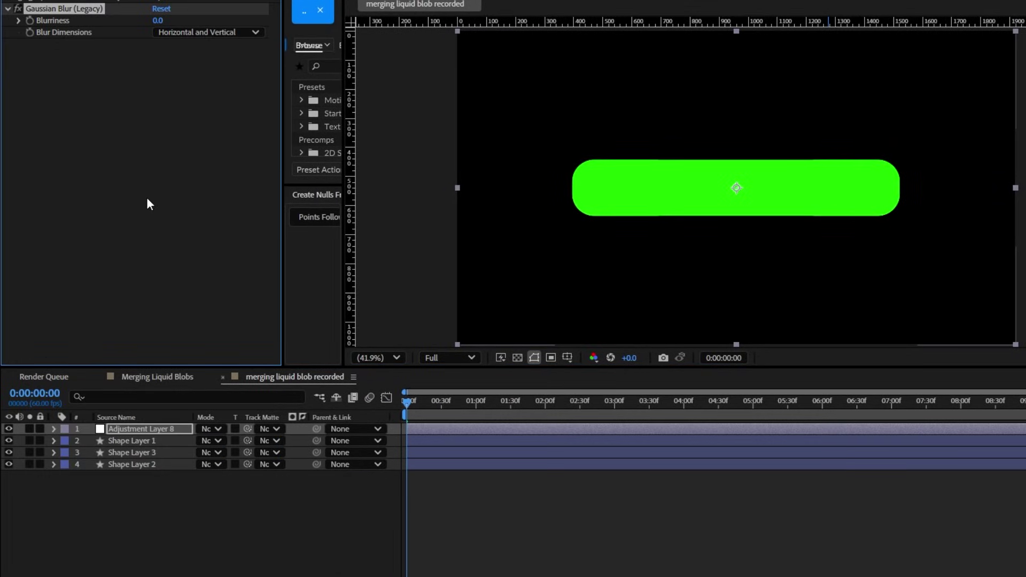
left_click(158, 21)
type("3")
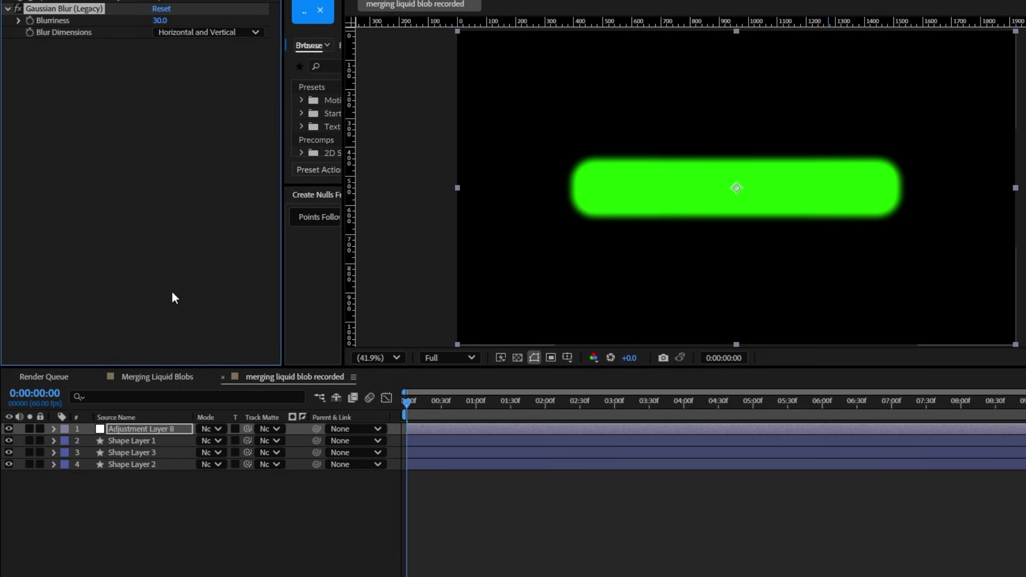
Step: Add Simple Choker to the adjustment layer with Choke Matte 30
key("ctrl+space")
type("simple ch")
key("Return")
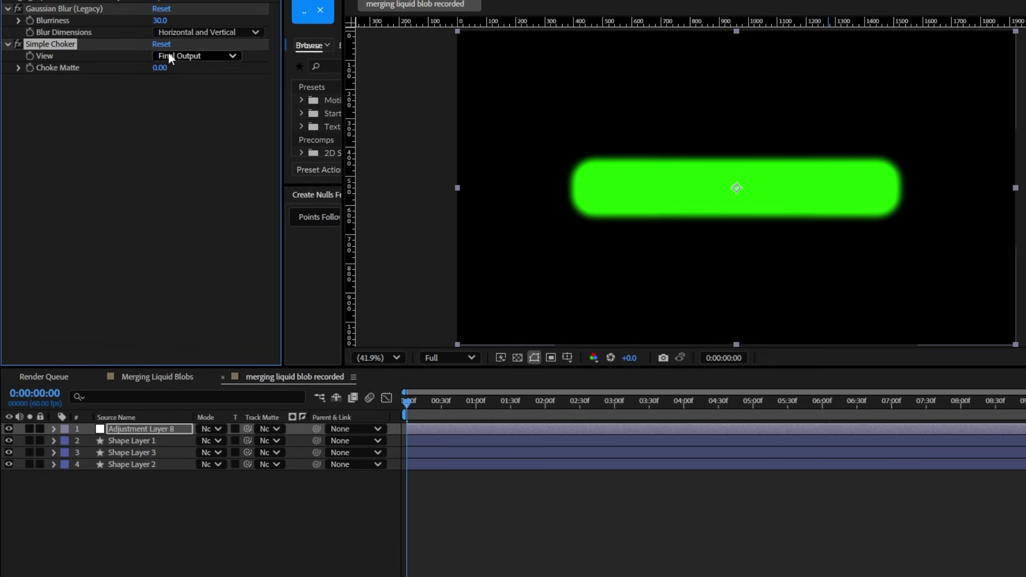
type("30")
key("Return")
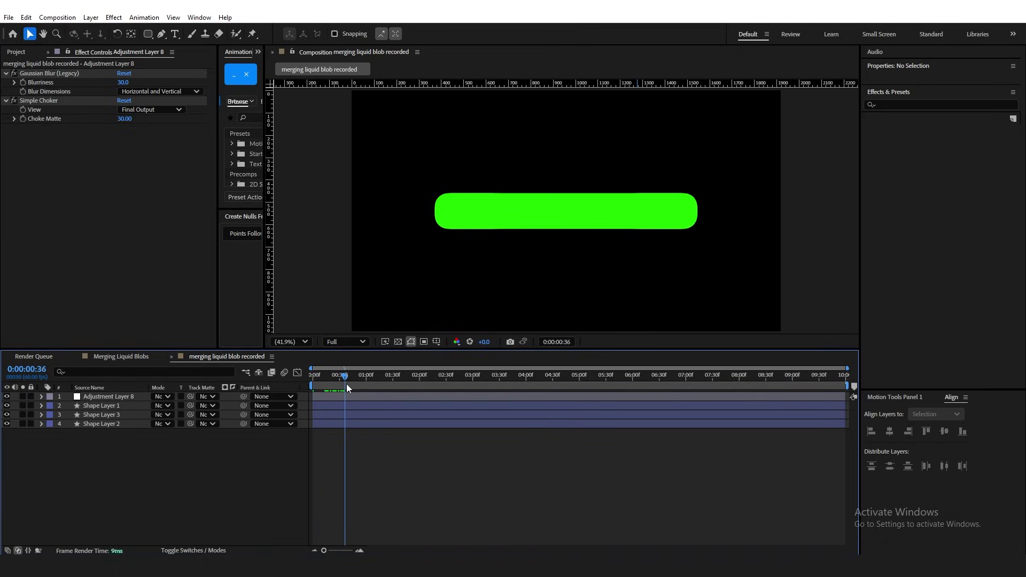
Step: Scrub and play the animation to check how the shapes merge and separate like liquid
left_click_drag(349, 384, 403, 406)
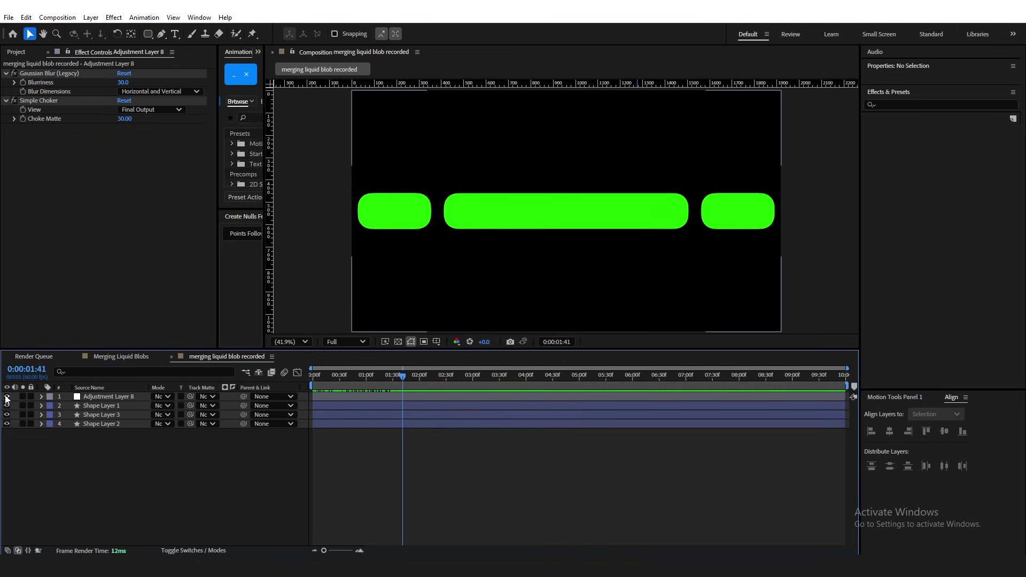
left_click(320, 384)
left_click_drag(320, 386, 365, 392)
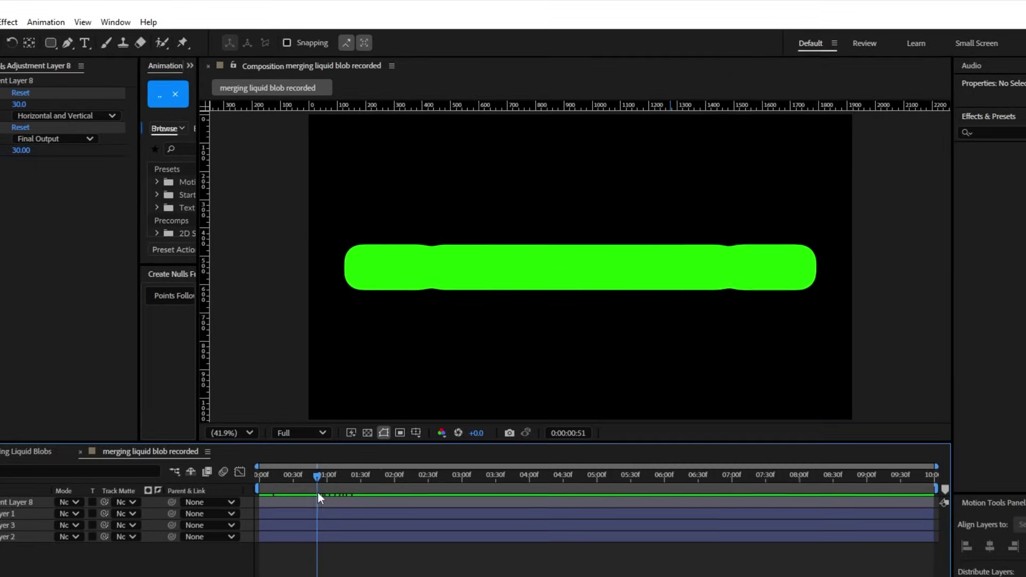
left_click_drag(323, 505, 249, 509)
key("space")
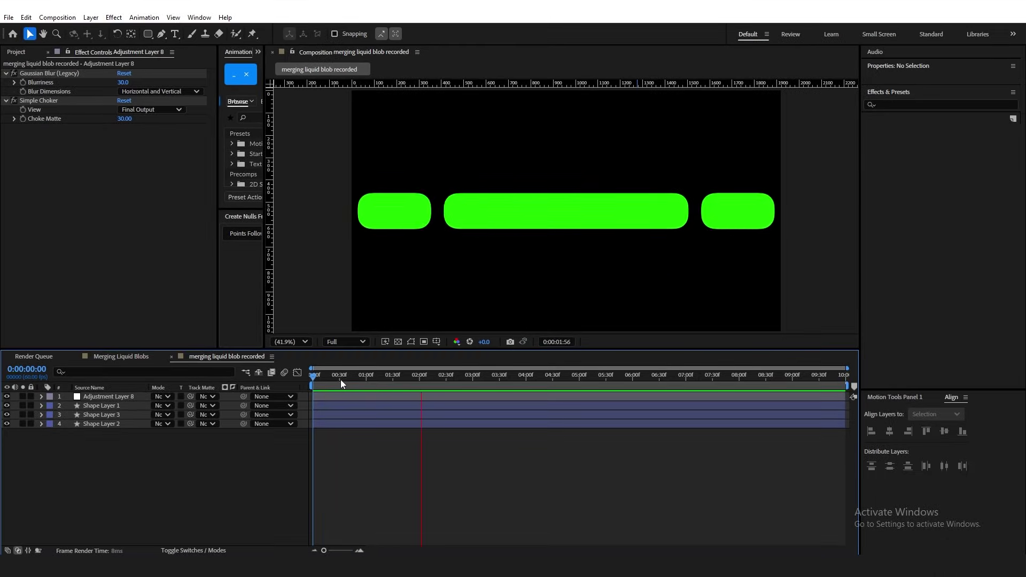
key("space")
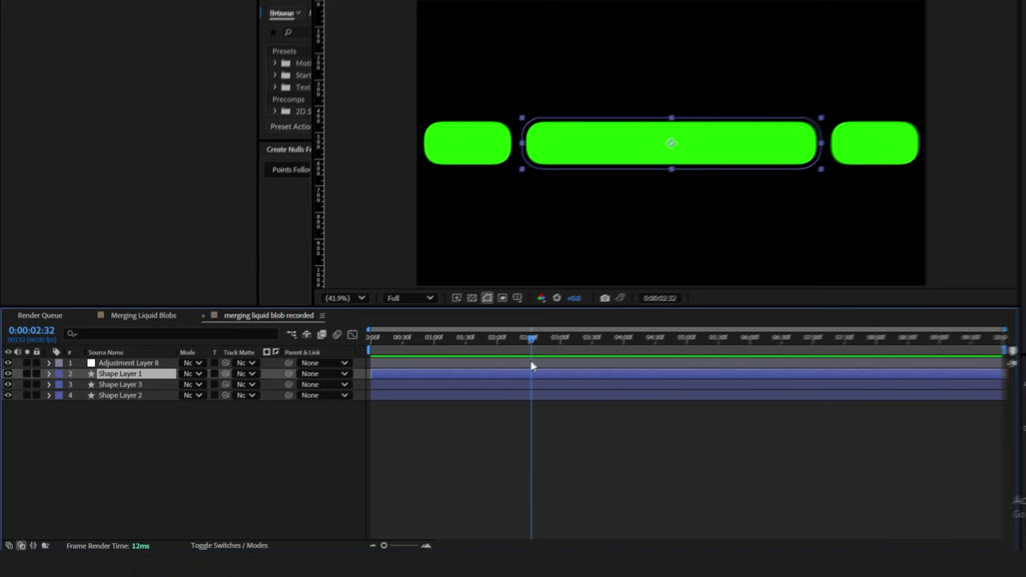
Step: Try narrowing Shape Layer 1 by unlinking its scale and setting the horizontal value to 41%
key("s")
left_click(200, 368)
left_click_drag(216, 367, 184, 373)
left_click(647, 424)
key("period")
key("period")
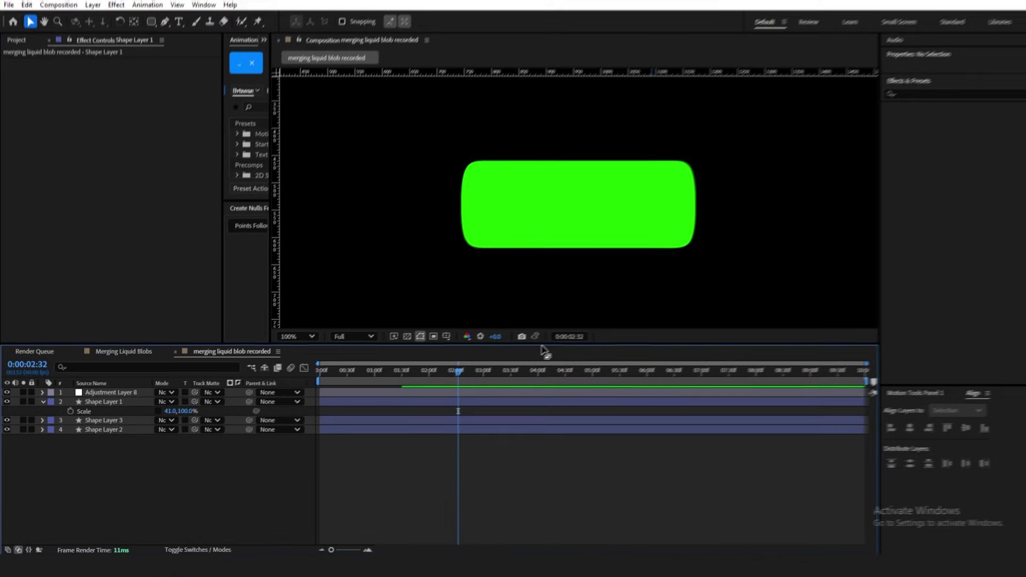
left_click_drag(682, 282, 665, 391)
left_click_drag(511, 434, 512, 436)
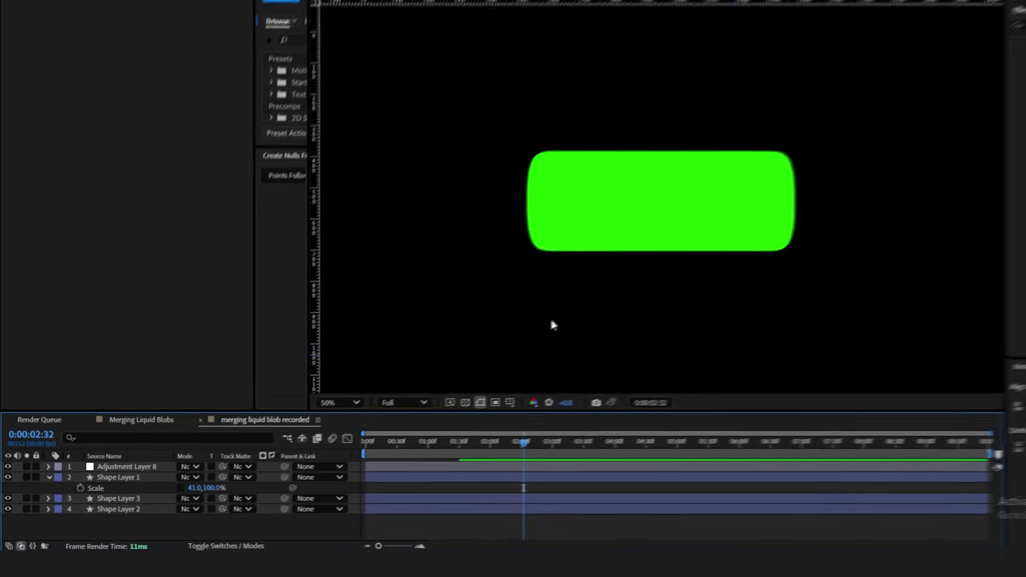
scroll(469, 359, "down", 1)
scroll(469, 358, "up", 1)
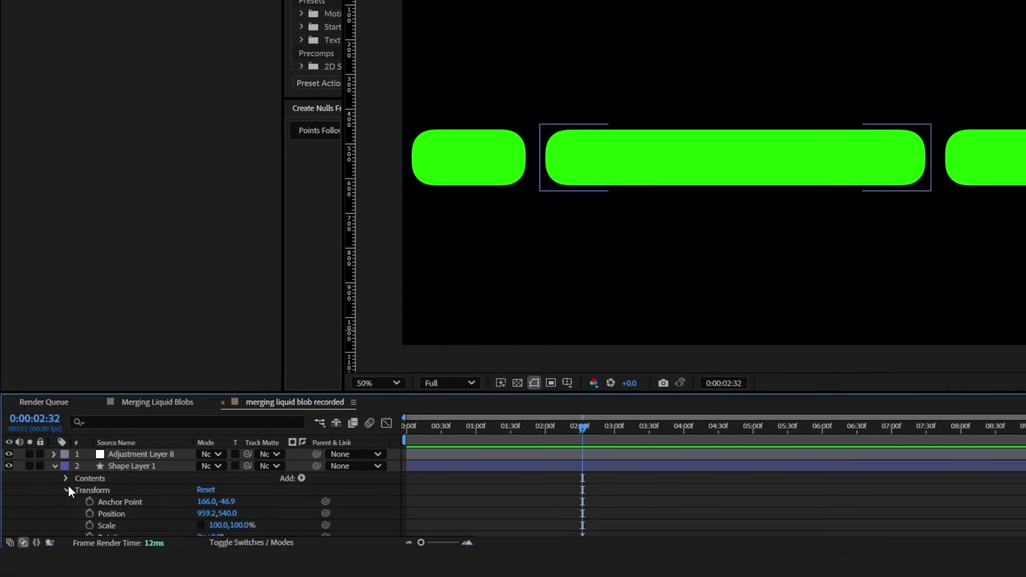
Step: Try narrowing the long bar through its Rectangle Path 1 size, with proportions unlinked, reducing the width to 724.9
left_click(68, 486)
scroll(98, 516, "down", 1)
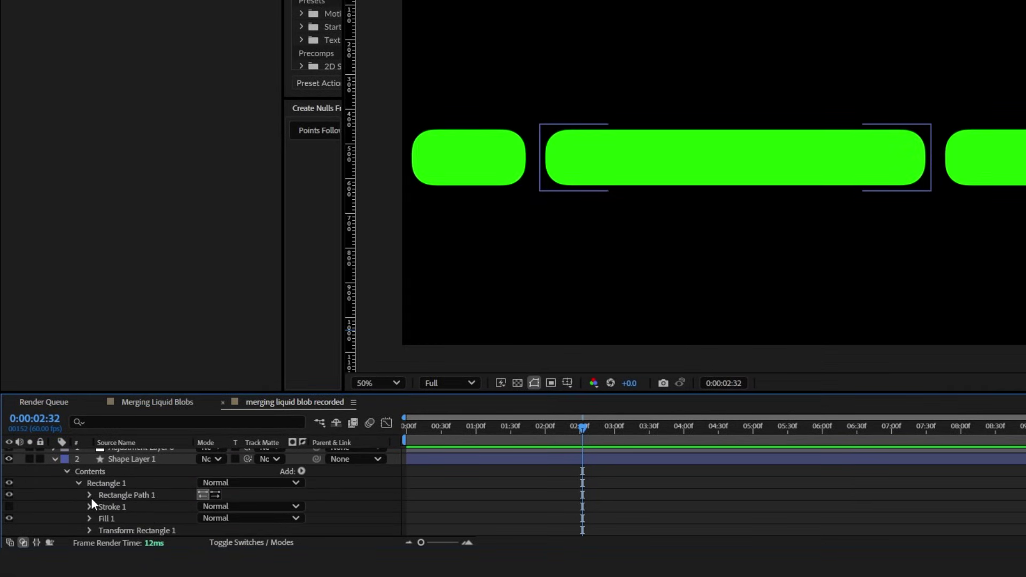
left_click(89, 496)
scroll(160, 508, "down", 3)
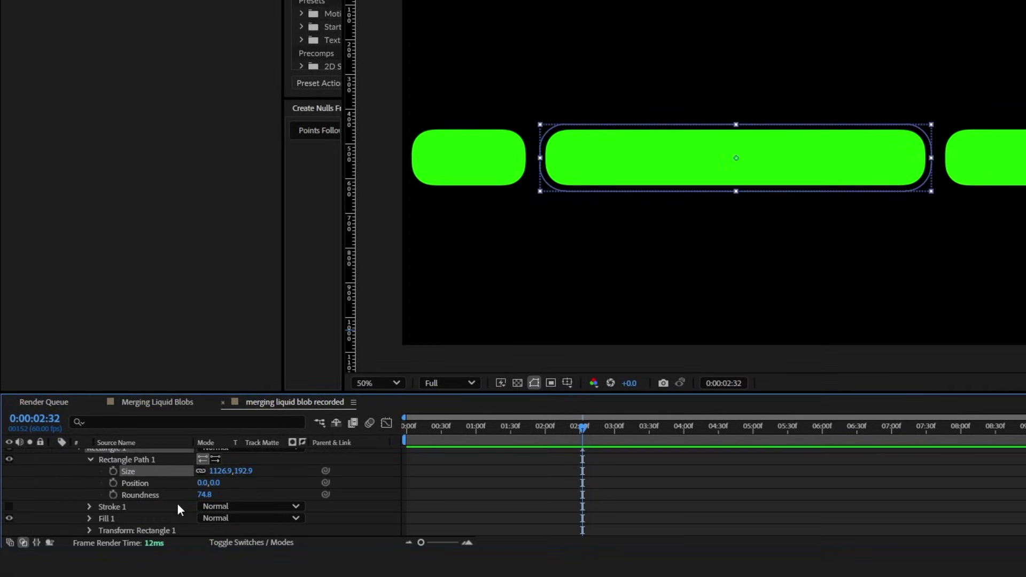
left_click(201, 472)
left_click_drag(229, 470, 176, 493)
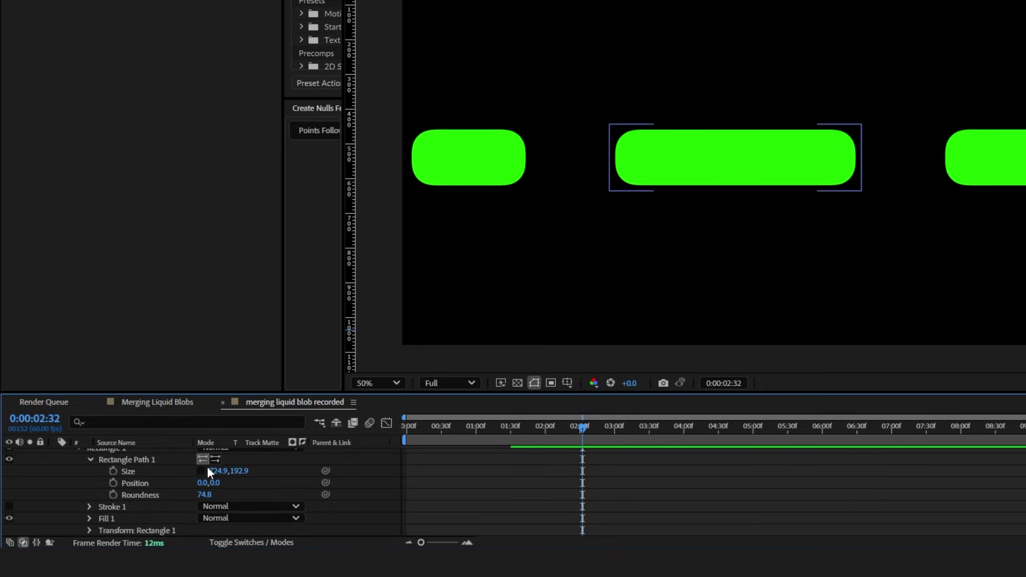
left_click_drag(379, 393, 378, 310)
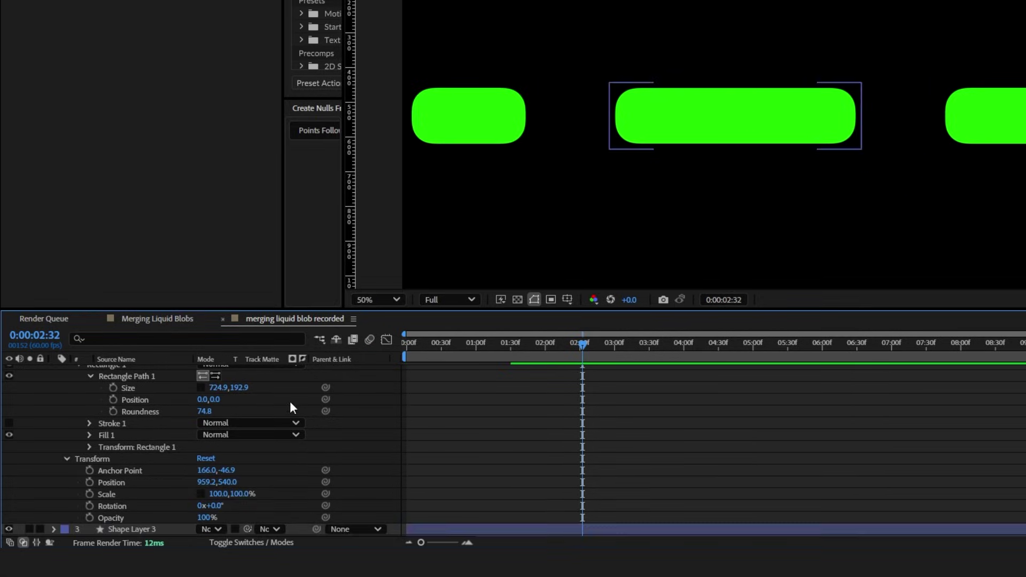
left_click_drag(219, 428, 12, 404)
left_click(273, 444)
left_click_drag(217, 425, 142, 413)
left_click_drag(213, 423, 230, 422)
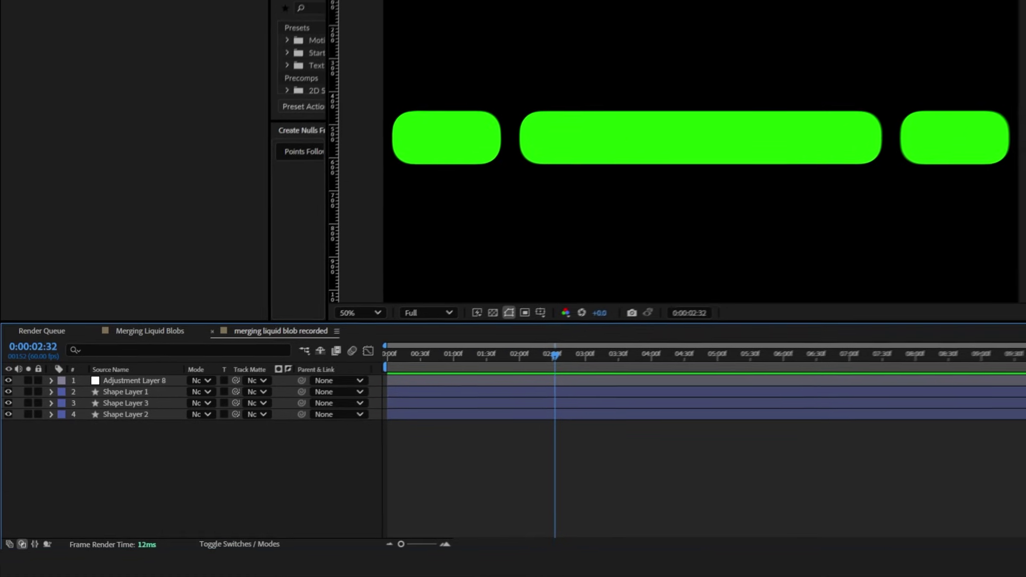
Step: Try adding a white composition-size solid beneath the adjustment and shape layers as a background
right_click(285, 511)
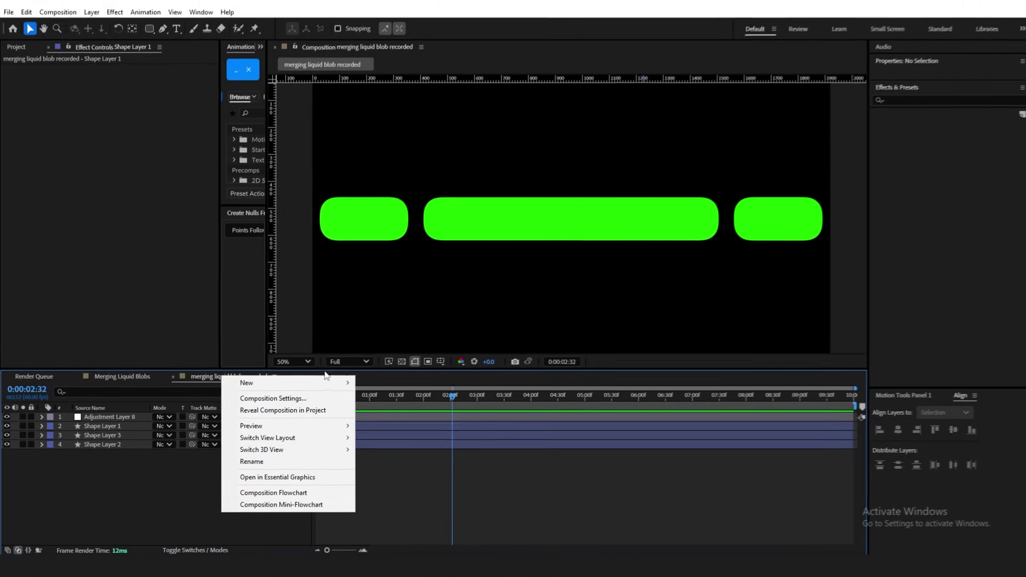
mouse_move(305, 337)
left_click(467, 370)
left_click(587, 329)
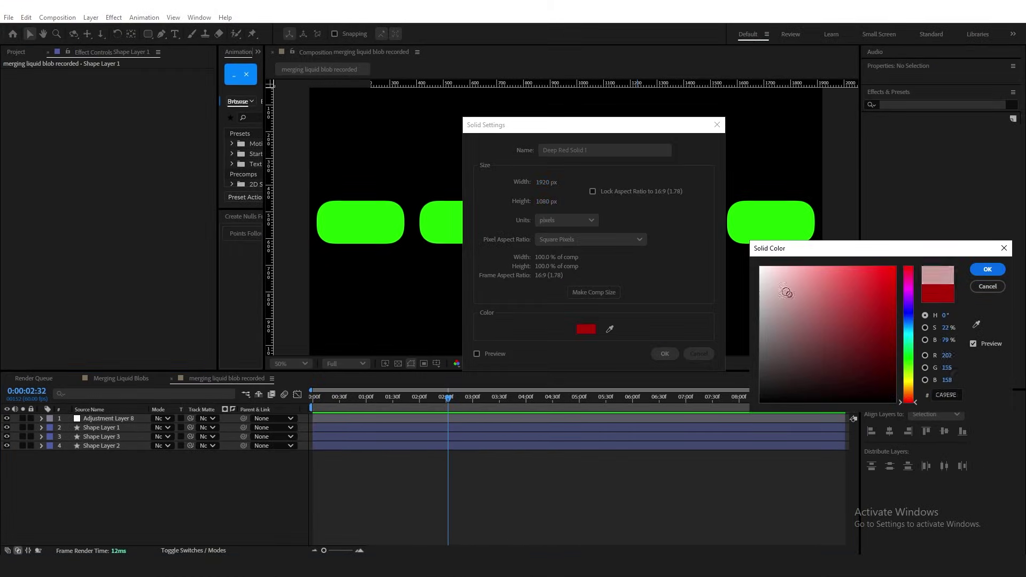
left_click(988, 270)
left_click(665, 354)
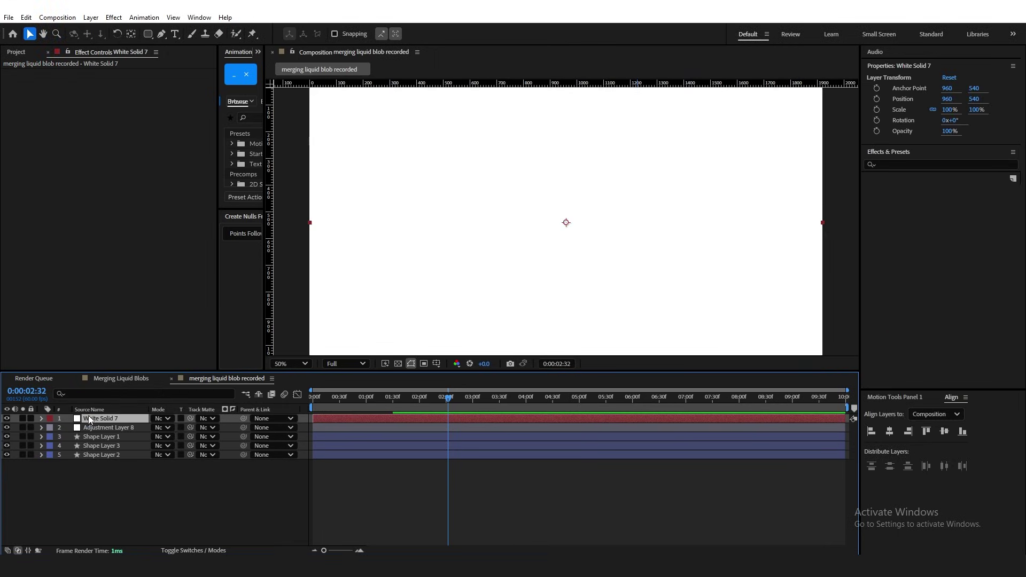
left_click_drag(89, 419, 96, 460)
left_click(292, 363)
left_click(305, 163)
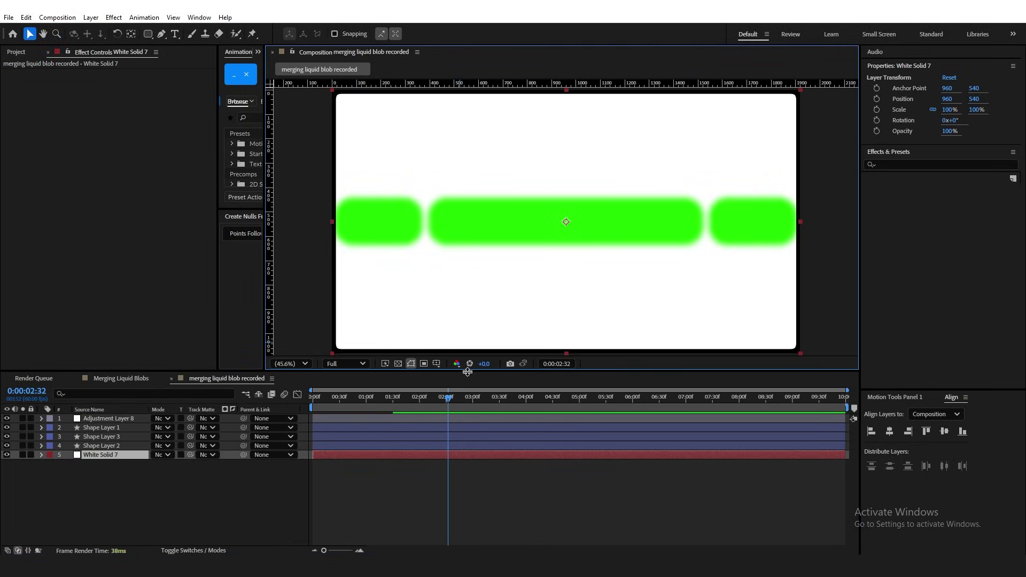
left_click_drag(471, 371, 473, 407)
left_click(481, 524)
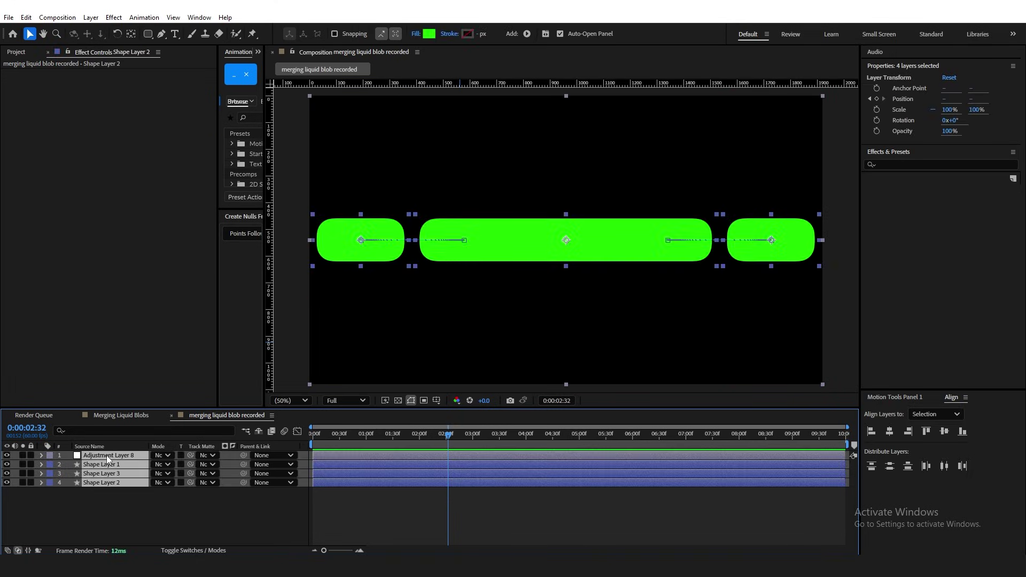
Step: Pre-compose the adjustment layer and the three shape layers into Pre-comp 4
right_click(107, 455)
left_click(165, 387)
left_click(574, 363)
Step: Create a white solid and place it beneath Pre-comp 4 as the background
right_click(162, 355)
mouse_move(176, 359)
left_click(316, 391)
left_click(663, 355)
Step: Duplicate Pre-comp 4 and add a Stroke layer style to the upper copy
left_click(123, 455)
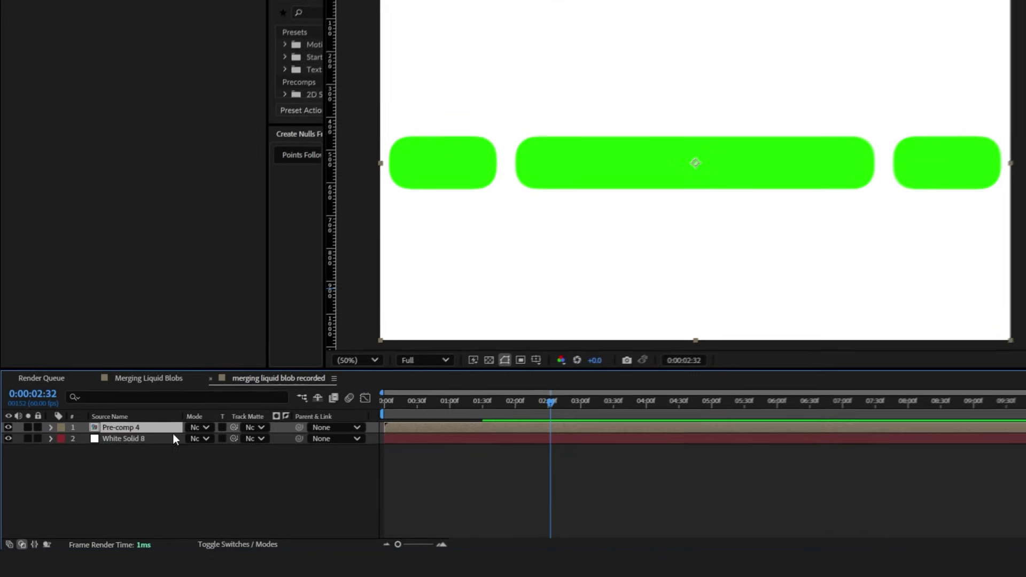
key("ctrl+d")
right_click(123, 455)
mouse_move(233, 300)
mouse_move(278, 189)
left_click(352, 358)
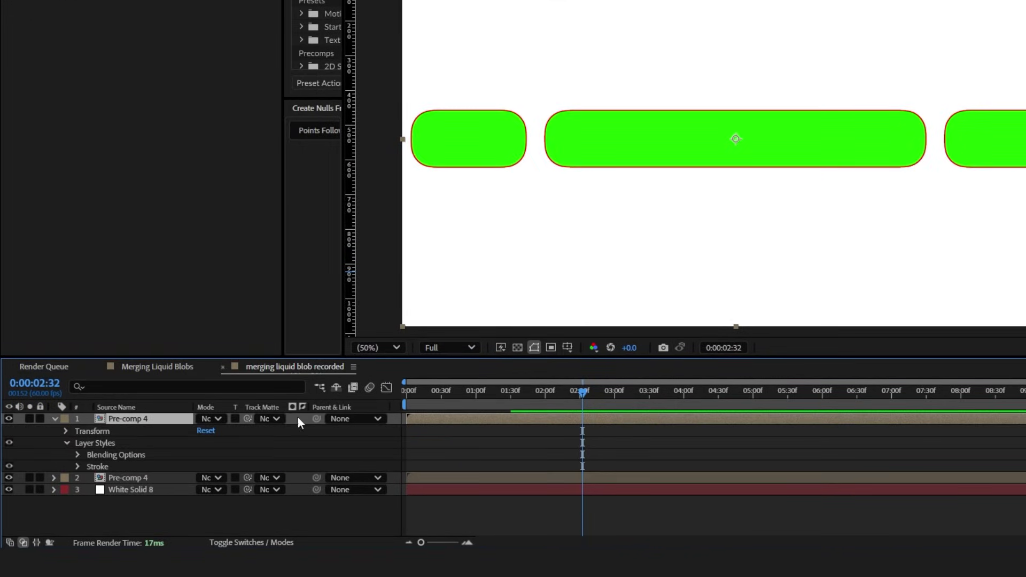
Step: Recolour the upper pre-comp's stroke to a near-white shade that blends with the background, and collapse the layer's properties
left_click(78, 467)
left_click(205, 489)
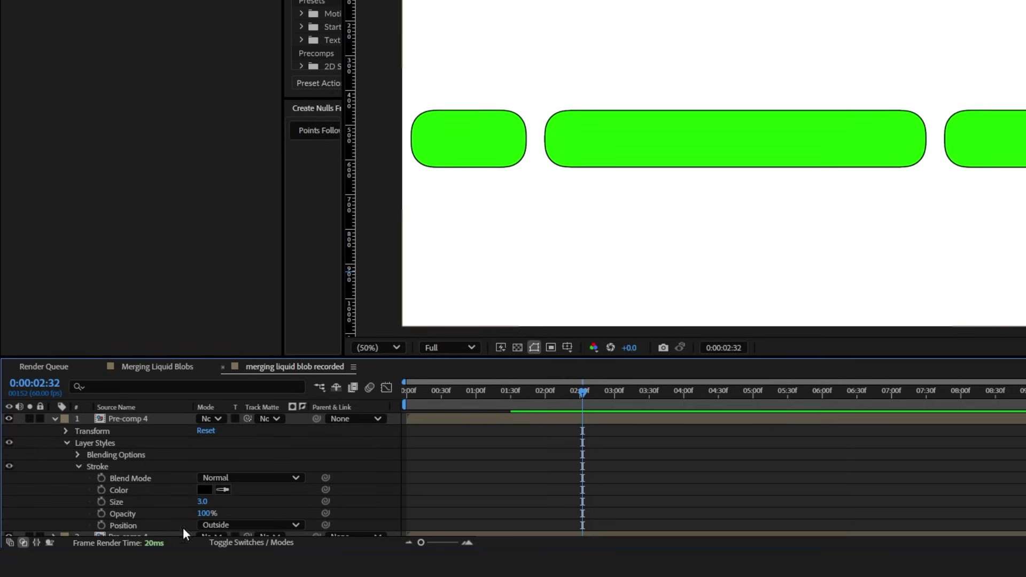
left_click(203, 491)
left_click_drag(1005, 187, 1004, 123)
key("Return")
left_click(55, 419)
Step: Apply the Drop Shadow effect to the lower copy of Pre-comp 4
left_click(127, 432)
key("ctrl+space")
type("dr")
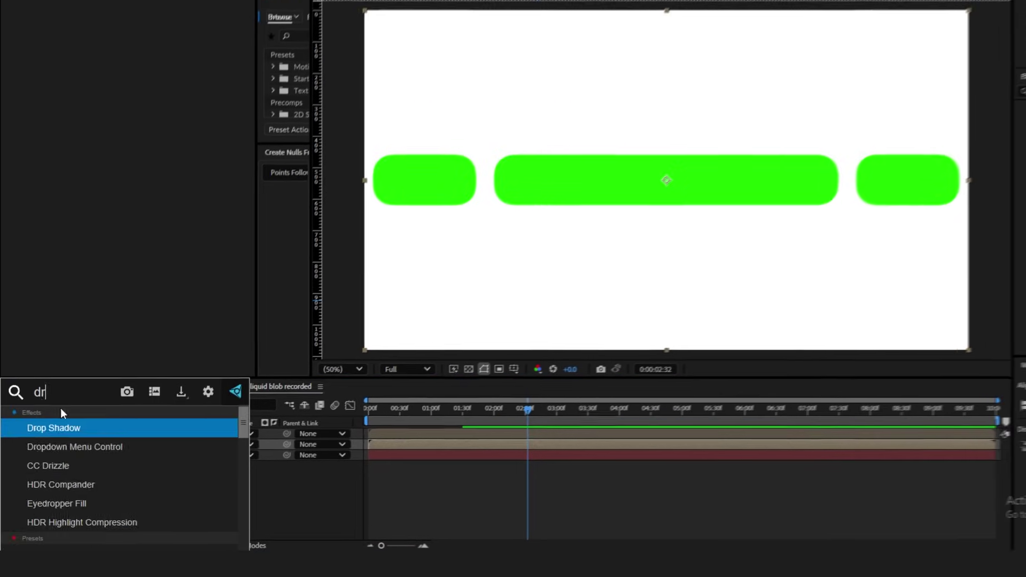
key("Return")
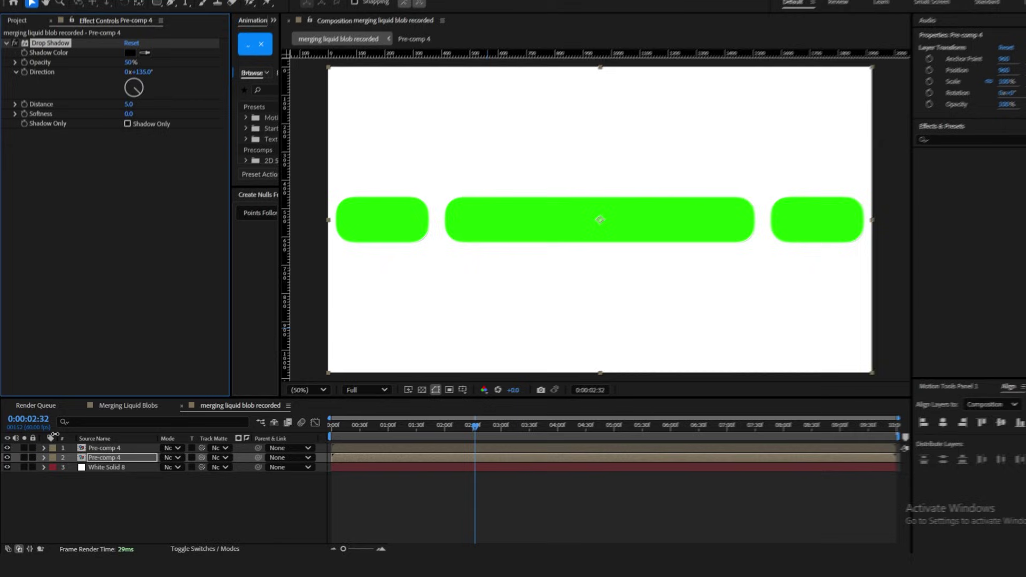
Step: Set the drop shadow to direction 170°, distance 8, softness 25 and opacity 65%, and preview the animation
left_click(142, 72)
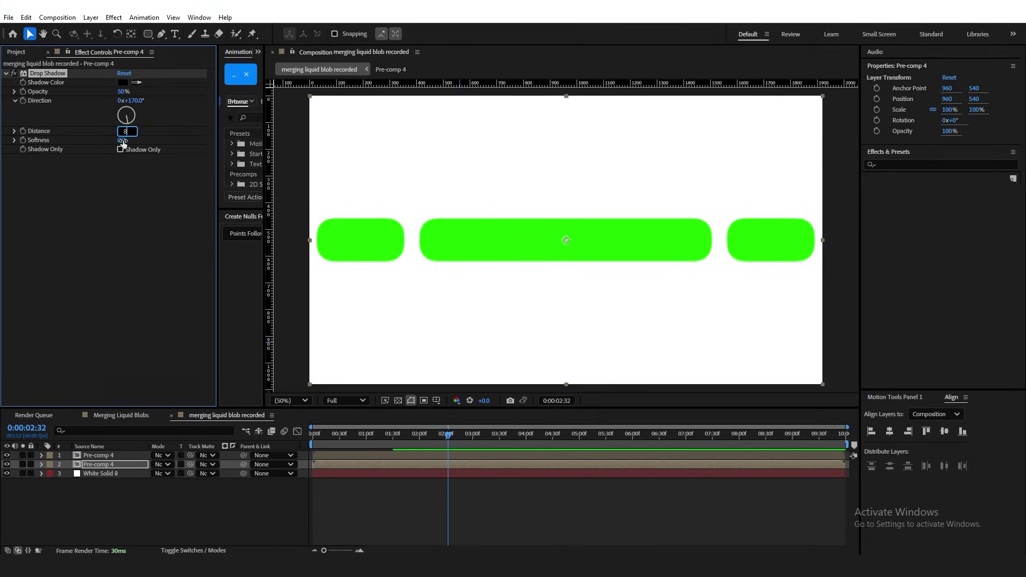
left_click(123, 142)
type("25")
left_click(122, 92)
type("65")
key("Return")
left_click(470, 505)
left_click_drag(493, 435, 255, 444)
left_click_drag(328, 432, 397, 438)
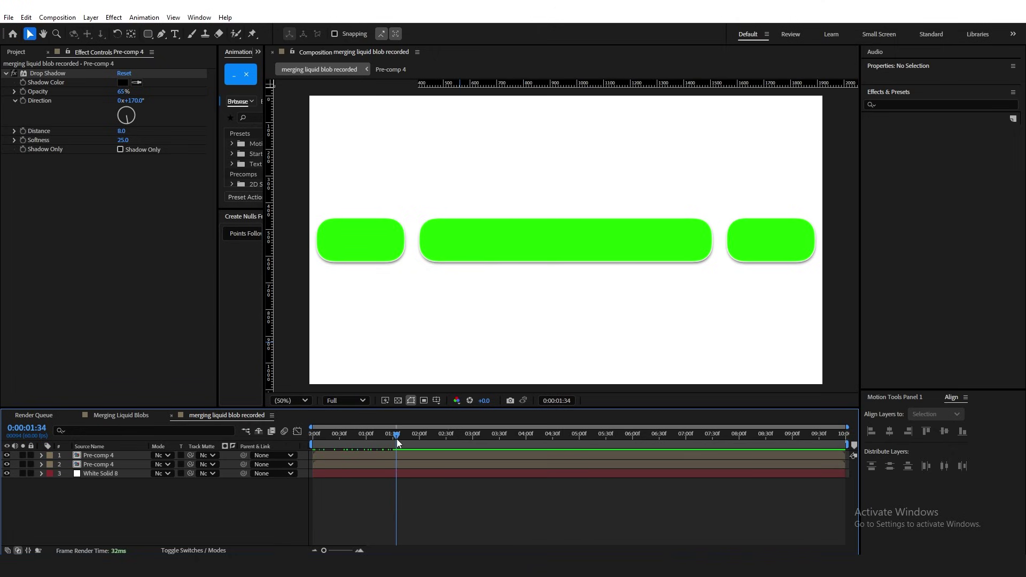
Step: Create an adjustment layer above the pre-comps and apply CC Vignette to it
right_click(161, 489)
mouse_move(267, 367)
left_click(345, 454)
key("ctrl+space")
type("cc v")
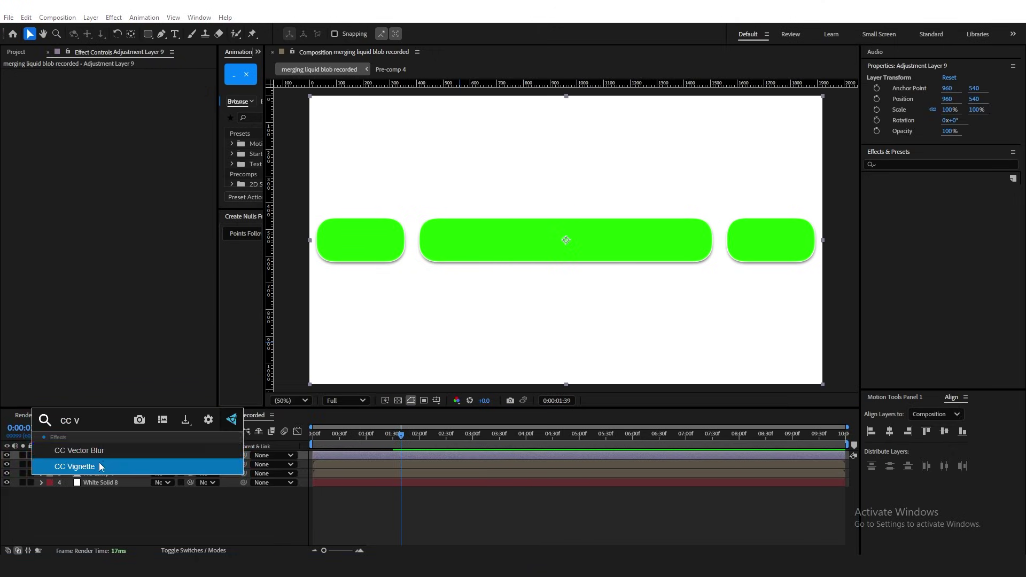
left_click(191, 465)
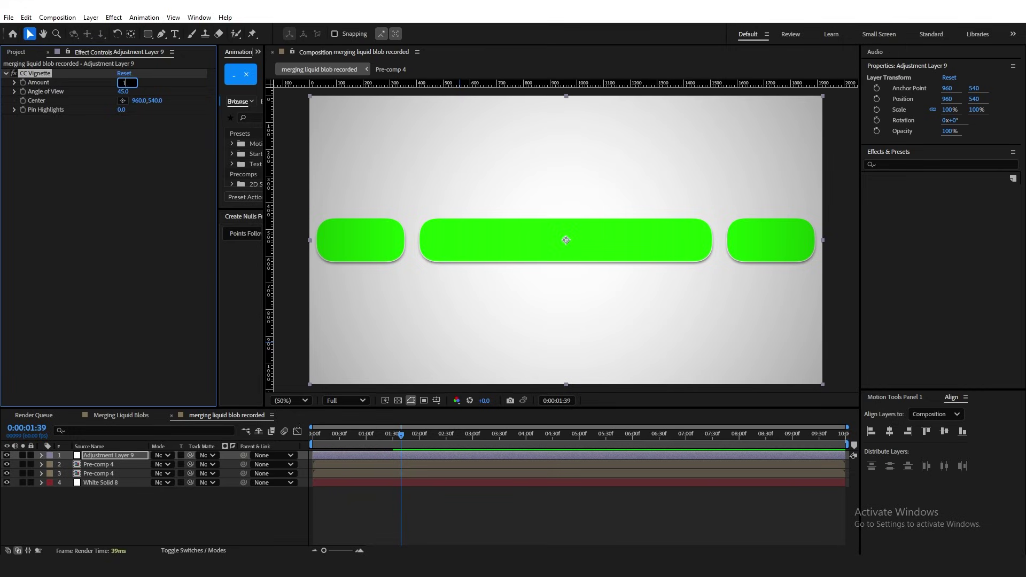
Step: Inside Pre-comp 4, apply Noise to the adjustment layer with colour noise turned off and adjust its amount
left_click(96, 474)
key("Home")
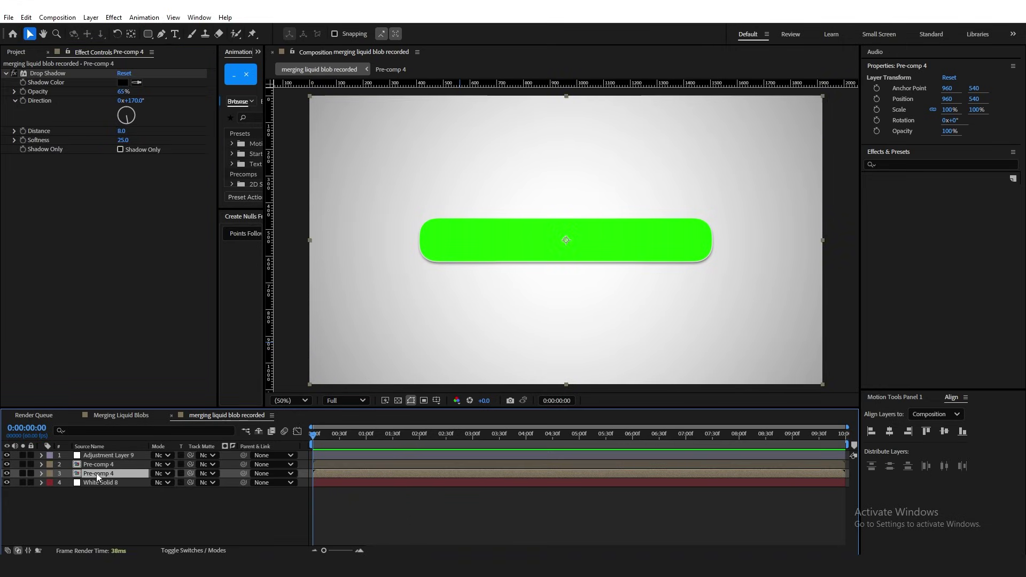
double_click(96, 474)
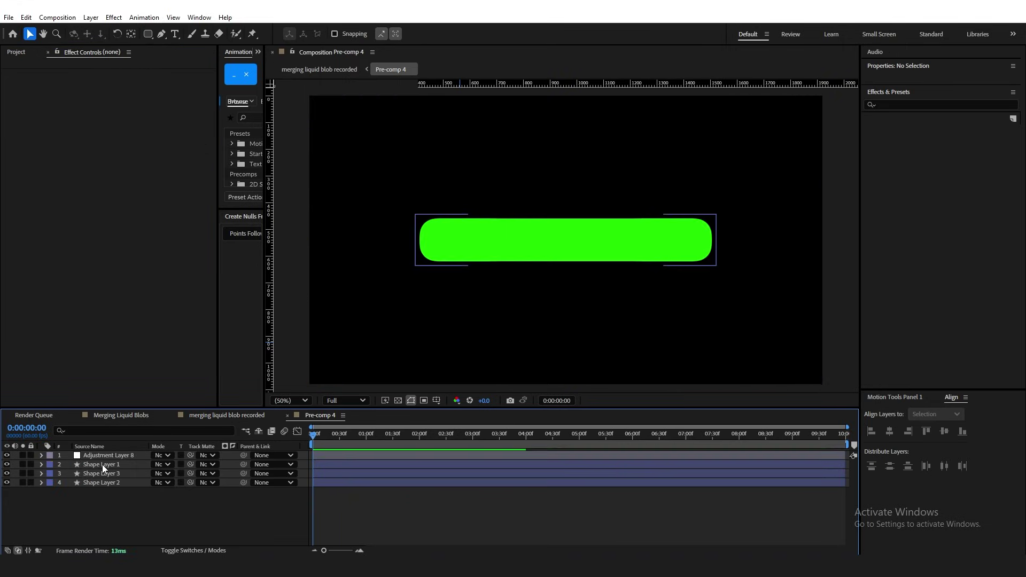
left_click(106, 457)
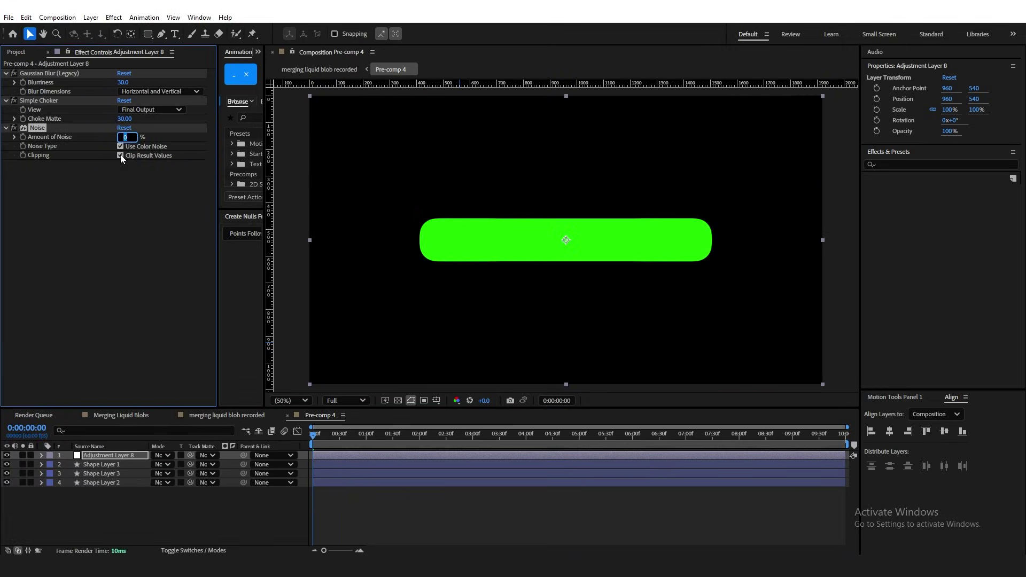
left_click(121, 146)
scroll(286, 173, "up", 1)
mouse_move(123, 137)
left_mouse_down()
mouse_move(161, 137)
mouse_move(119, 137)
left_mouse_up()
left_click(123, 136)
Step: Apply Gradient Ramp to Shape Layer 1 and make its end colour bright green
left_click(447, 434)
left_click(101, 465)
key("ctrl+space")
type("gr")
left_click(81, 497)
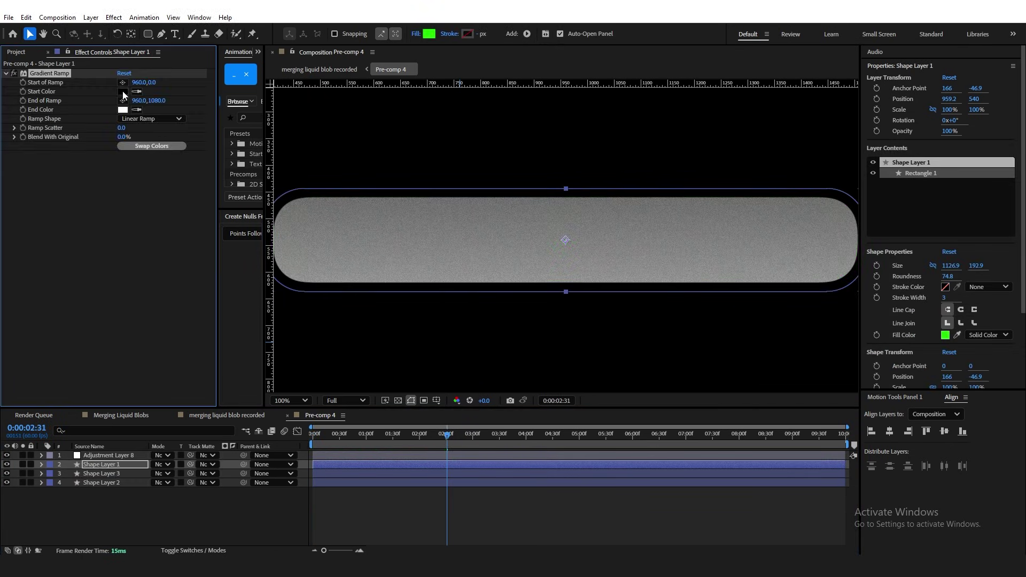
left_click(123, 109)
left_click(907, 363)
left_click(895, 267)
left_click(988, 269)
Step: Move the ramp's start point to the top edge of the frame and its end point to just below the shape
left_click(123, 82)
left_click(568, 102)
scroll(568, 145, "down", 1)
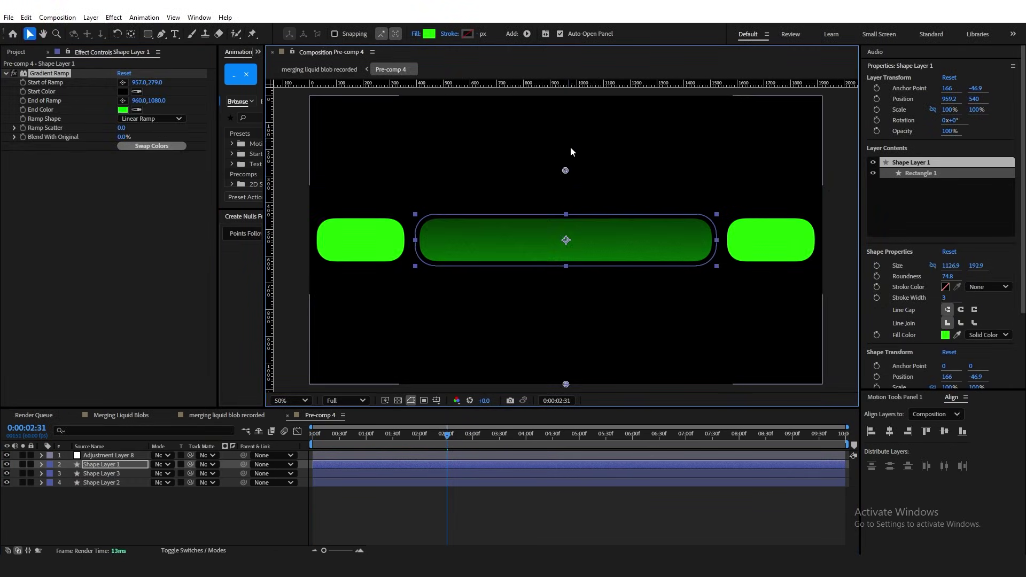
left_click_drag(569, 170, 570, 99)
left_click_drag(566, 384, 566, 303)
Step: Give Shape Layers 2 and 3 the same Gradient Ramp as Shape Layer 1, and return to the merging liquid blob recorded composition
left_click(101, 474)
left_click(102, 482)
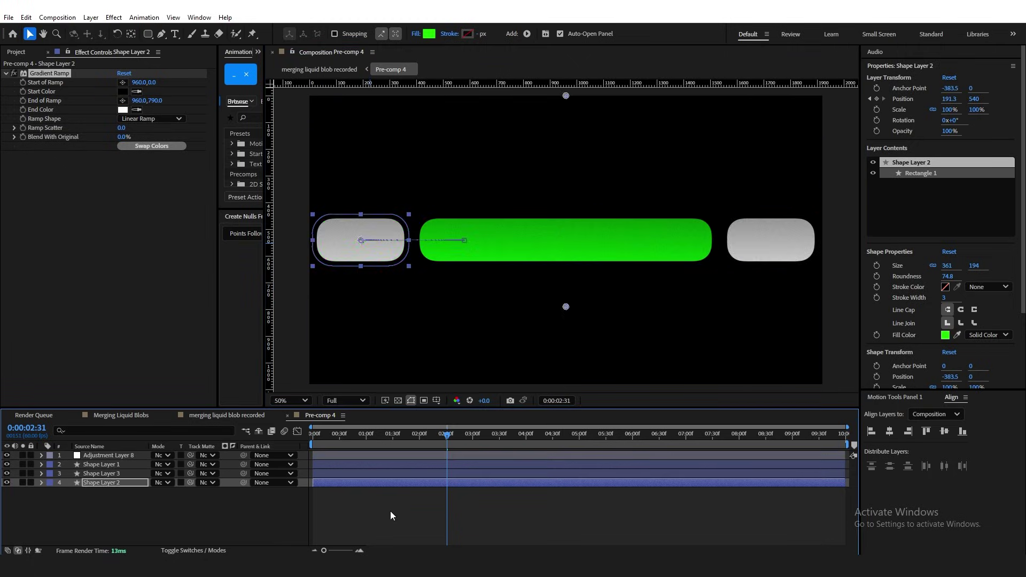
left_click(102, 464)
left_click(49, 73)
left_click(101, 473)
left_click(113, 482, "ctrl")
key("ctrl+v")
left_click_drag(447, 435, 492, 453)
left_click(227, 416)
left_click(343, 439)
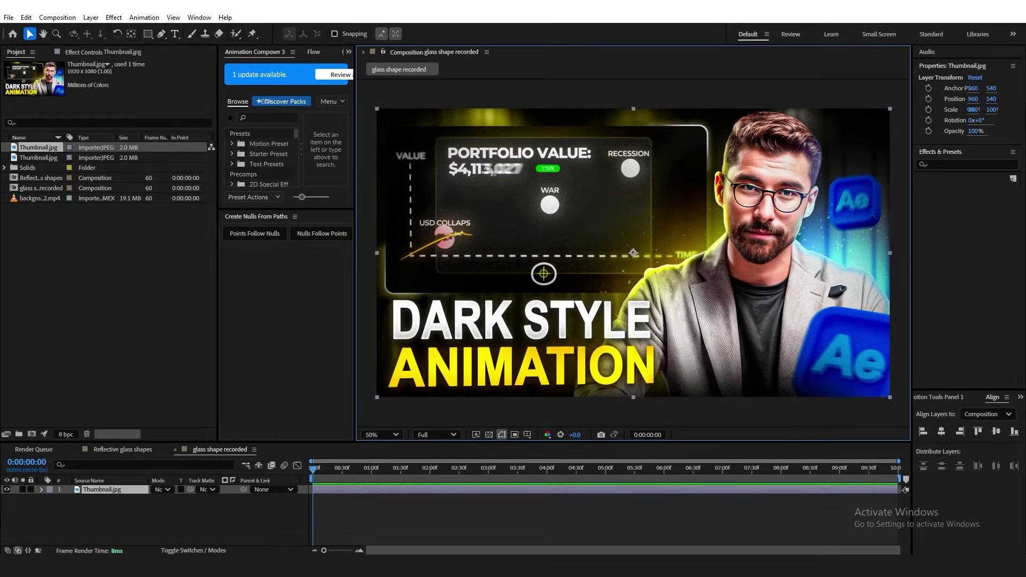
Step: In the glass shape recorded composition, set the fill for new shapes to solid white
left_click(303, 516)
left_click(148, 34)
left_click(324, 34)
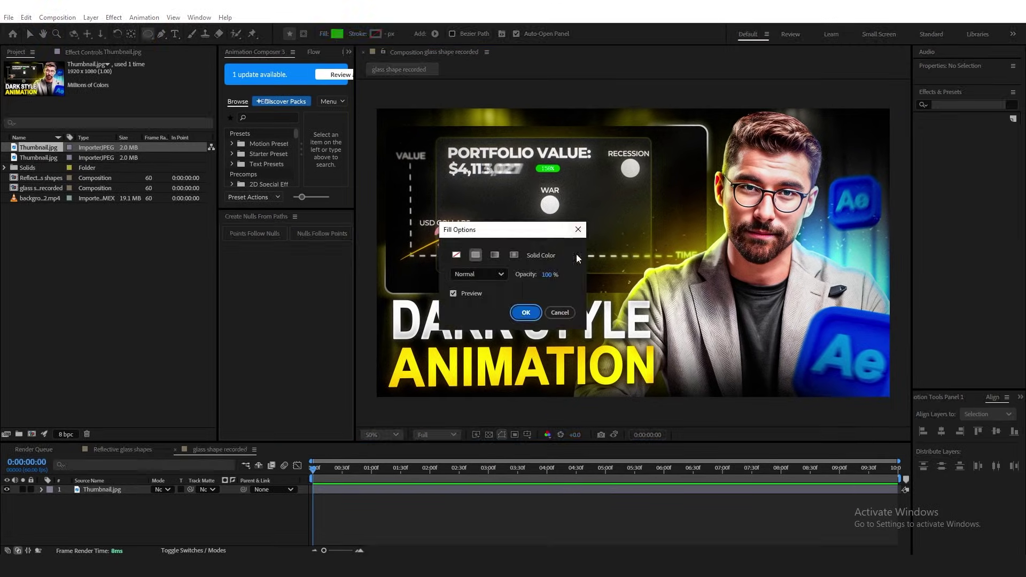
left_click(526, 312)
left_click(337, 34)
left_click(755, 261)
left_click(979, 268)
Step: Draw a rounded rectangle about 860 × 734 px, centre its anchor point, and align it to the composition's centre
mouse_move(148, 34)
left_mouse_down()
mouse_move(181, 63)
mouse_move(182, 54)
left_mouse_up()
left_click_drag(454, 135, 684, 331)
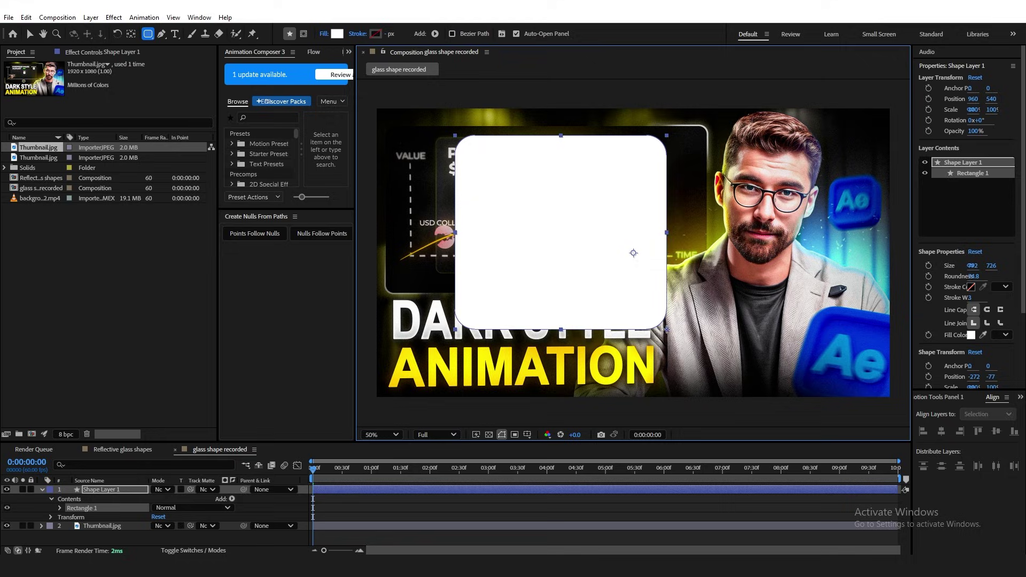
double_click(131, 34, "ctrl")
left_click(942, 431)
left_click(997, 432)
key("v")
left_click(674, 414)
left_click(41, 490)
Step: Apply Fast Box Blur with radius 30 and 8 iterations to the rounded rectangle layer, and make it an adjustment layer
left_click(100, 490)
key("ctrl+space")
type("fast")
key("Return")
left_click(121, 110)
type("30")
key("Return")
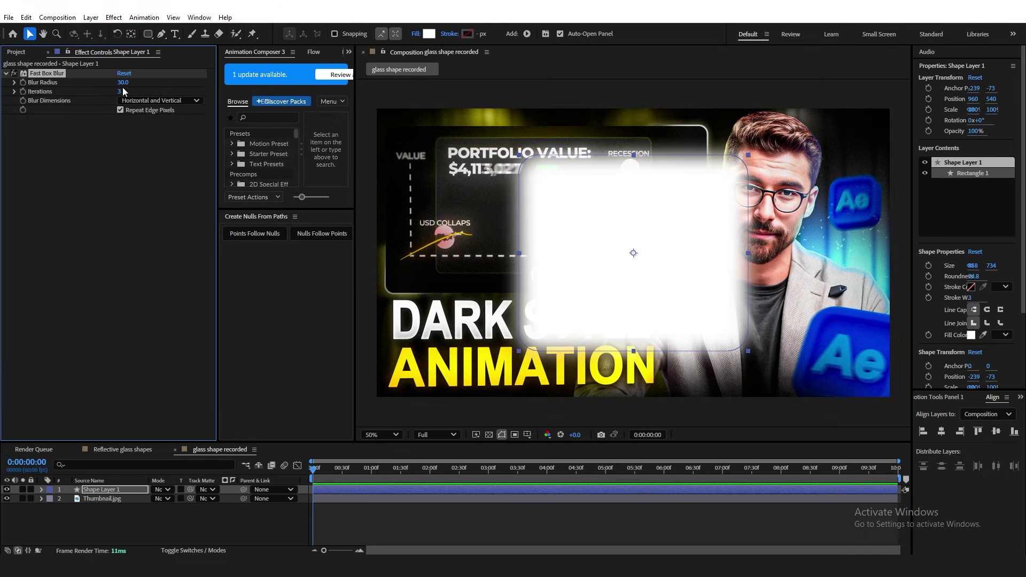
left_click(131, 92)
type("8")
key("Return")
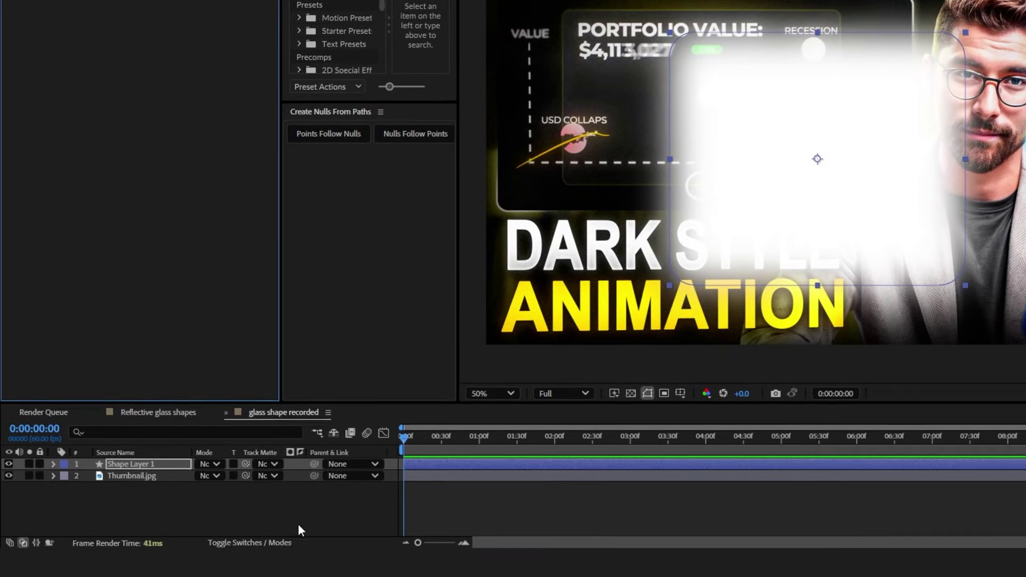
key("F4")
left_click(261, 464)
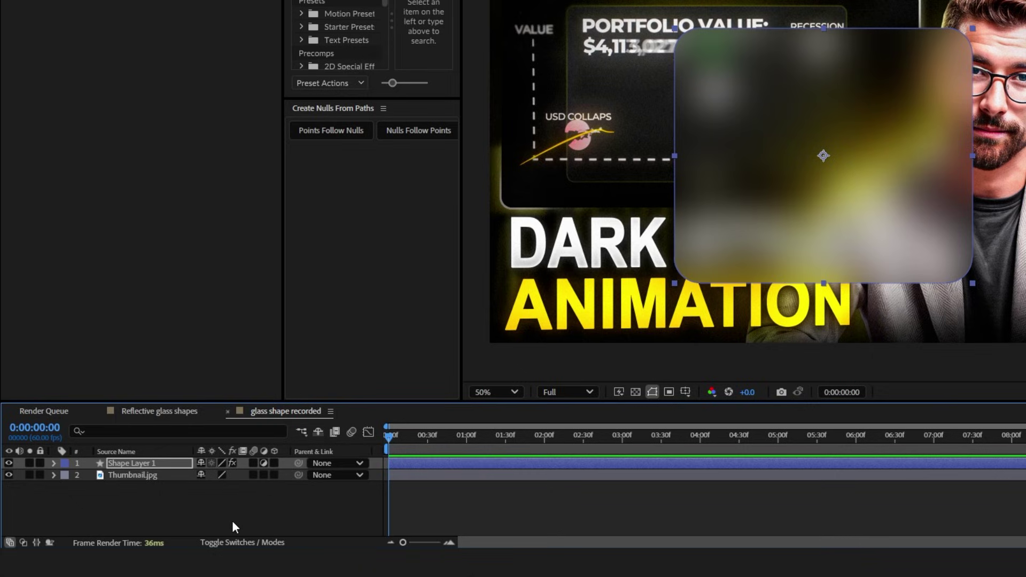
Step: Duplicate the glass shape and turn the copy into an ordinary unblurred layer with no fill and a white 3 px stroke
key("ctrl+d")
left_click(263, 463)
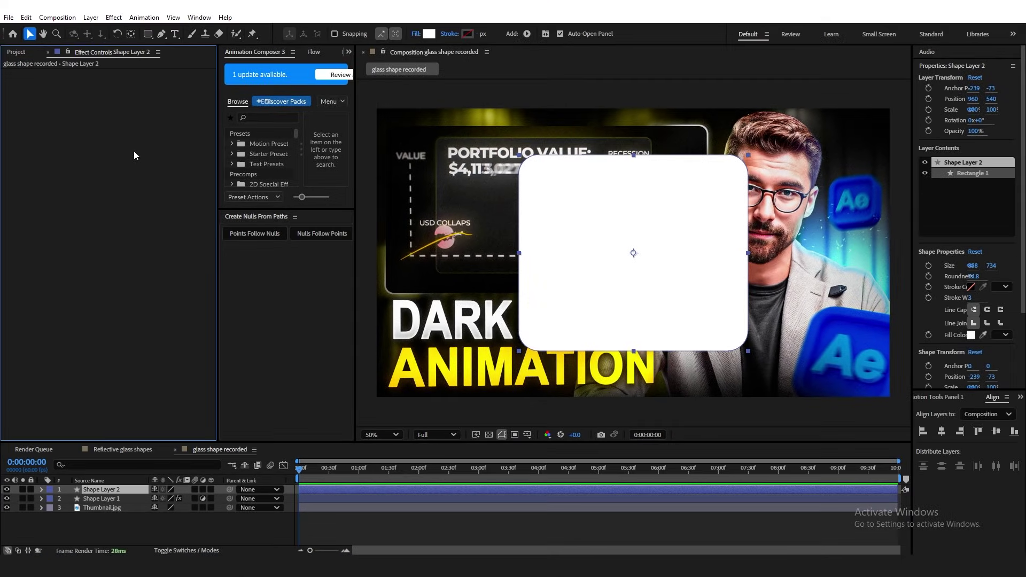
left_click(416, 34)
left_click(450, 253)
left_click(526, 312)
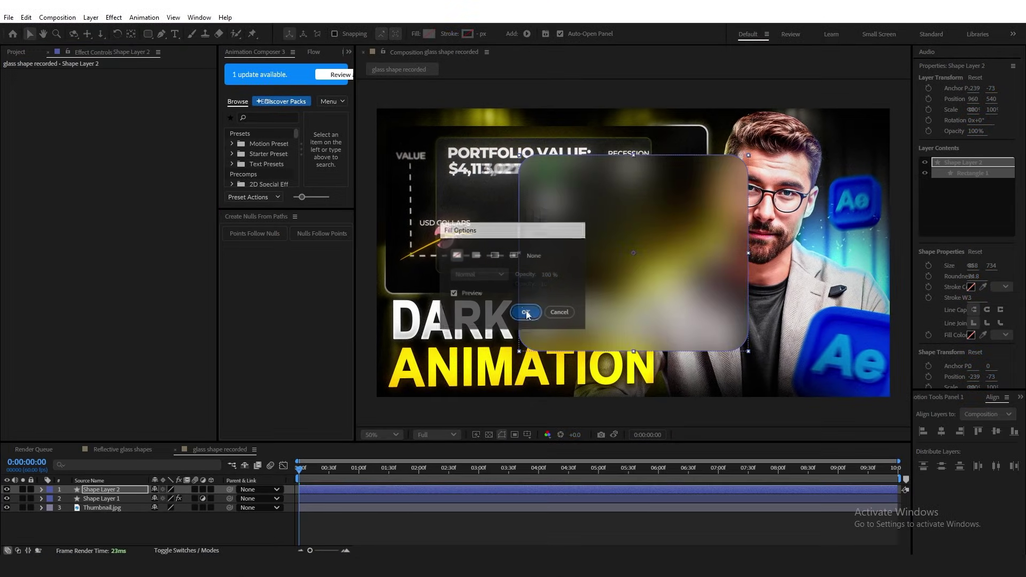
left_click(971, 287)
left_click(987, 270)
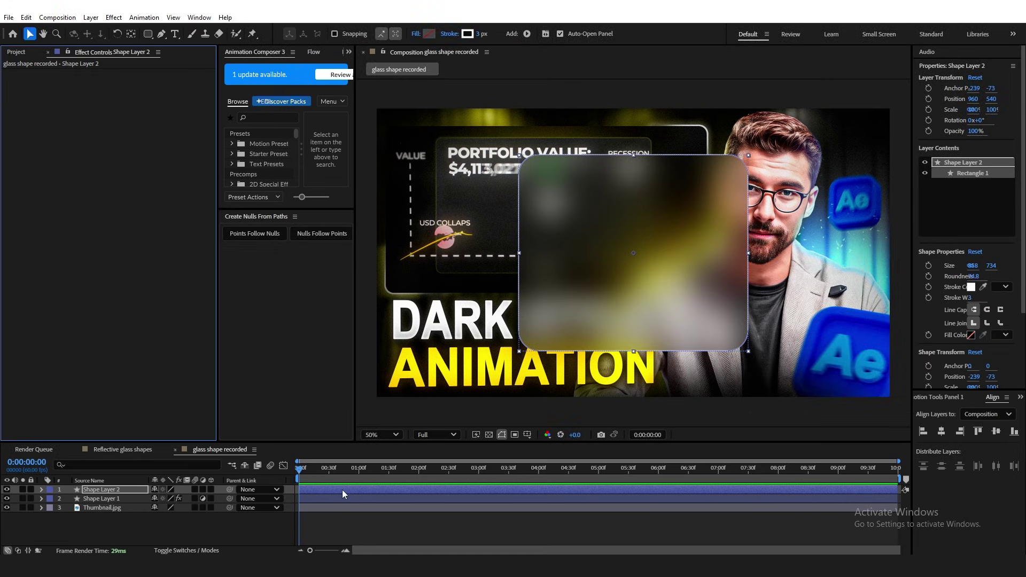
left_click(359, 521)
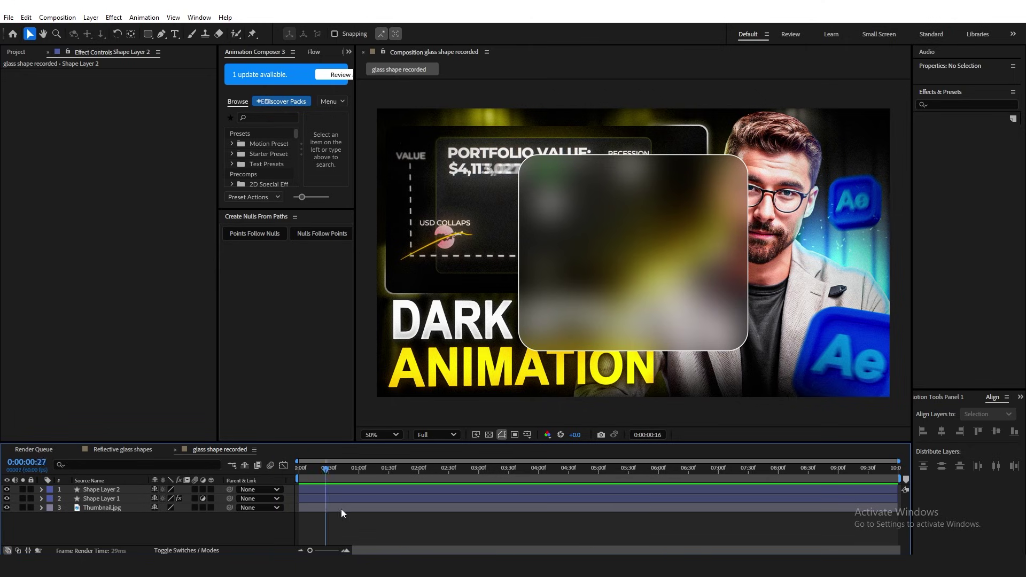
left_click(380, 435)
left_click(387, 239)
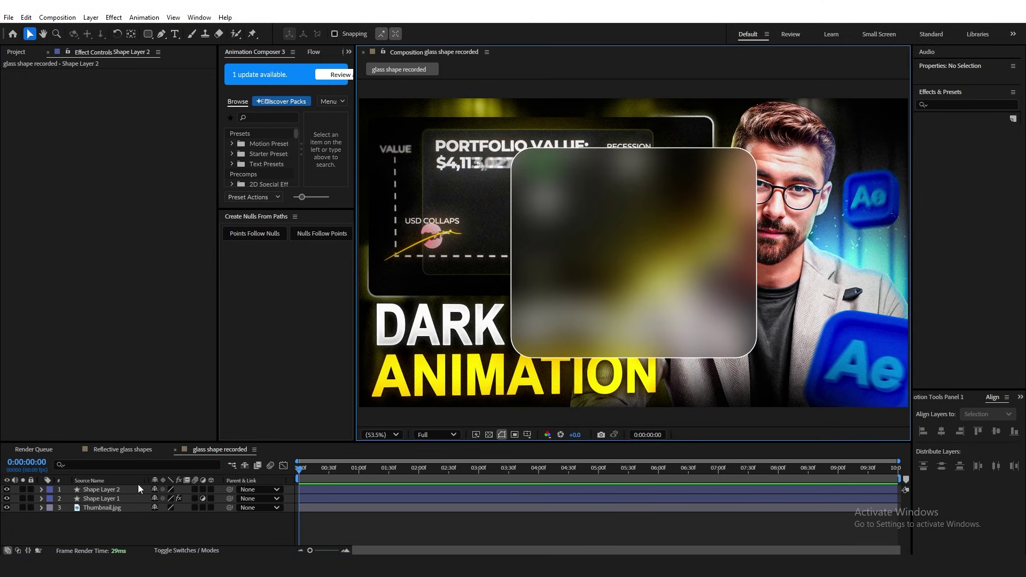
right_click(152, 534)
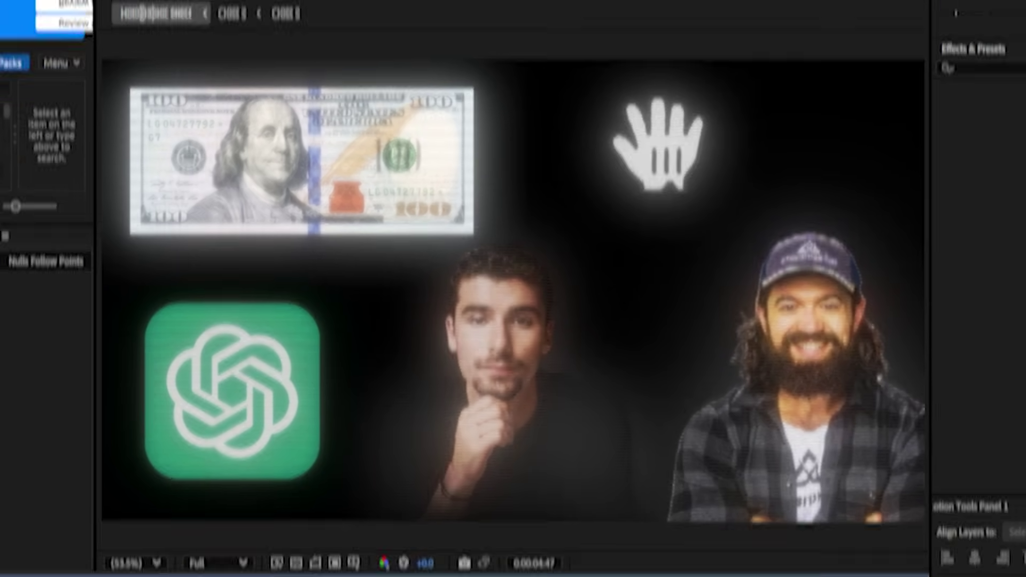
Step: Search the effects and presets for "holographic", select the Holographic effect preset, and clear the search
left_click(811, 119)
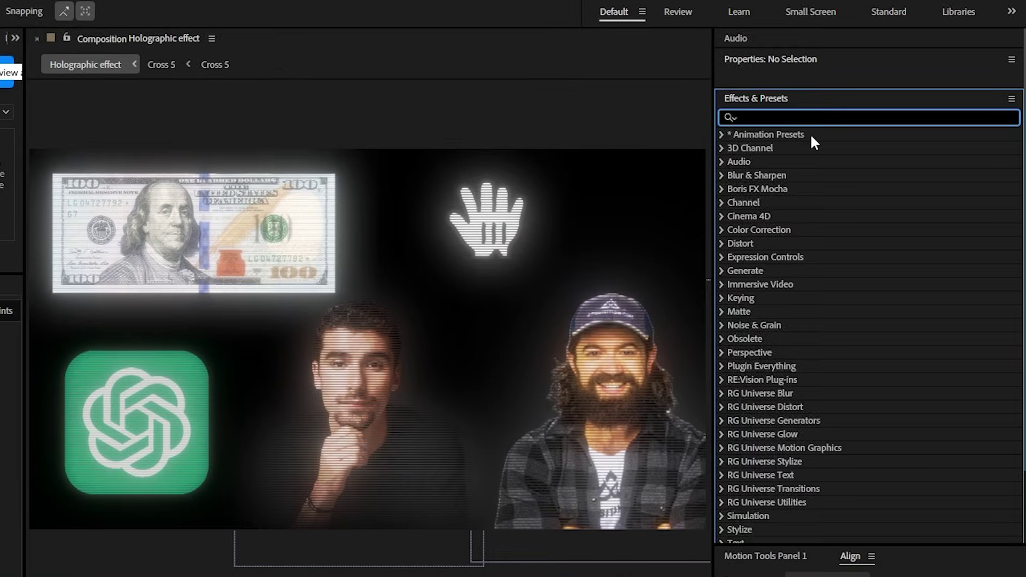
type("holographic")
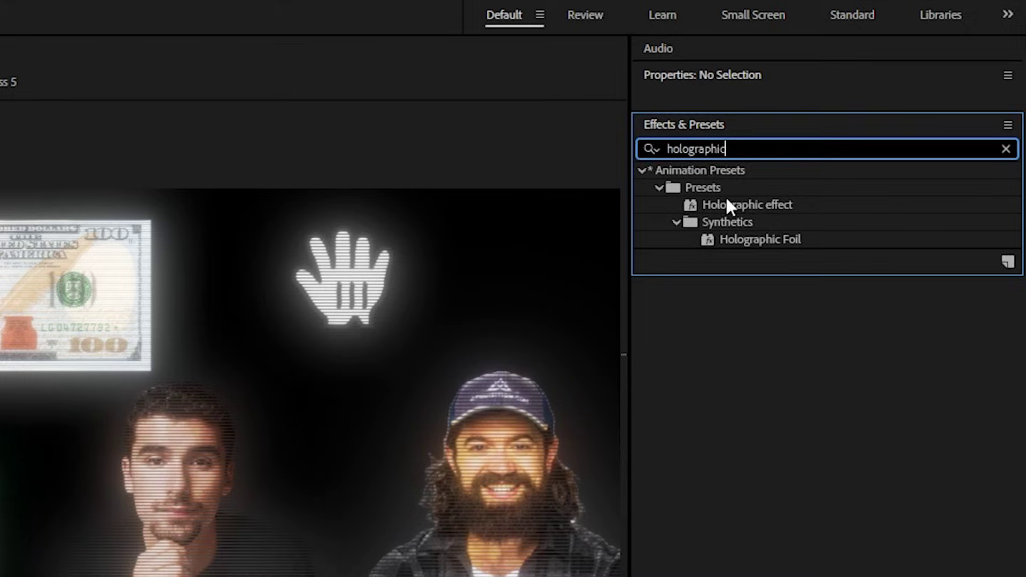
left_click(788, 163)
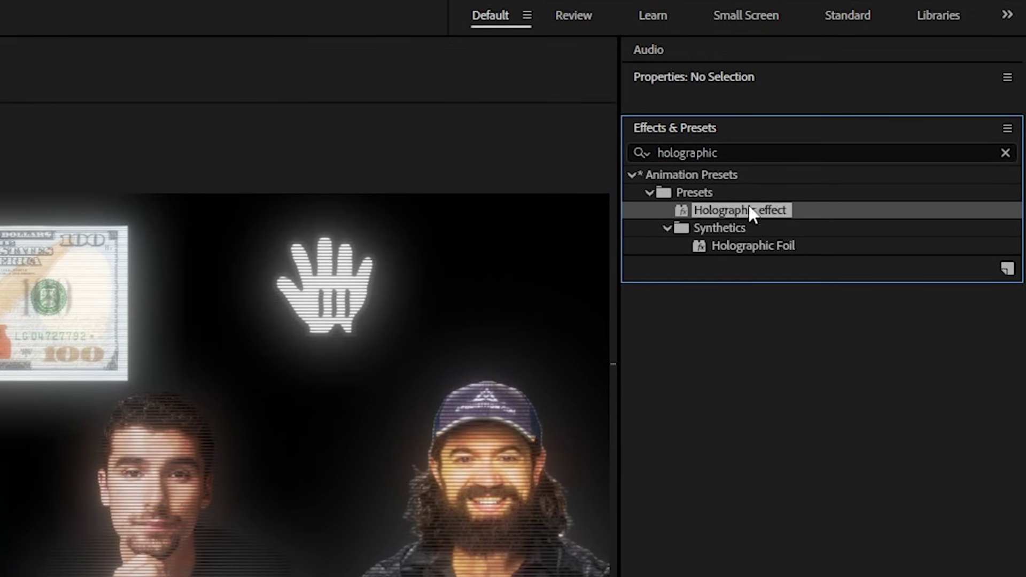
left_click(1006, 153)
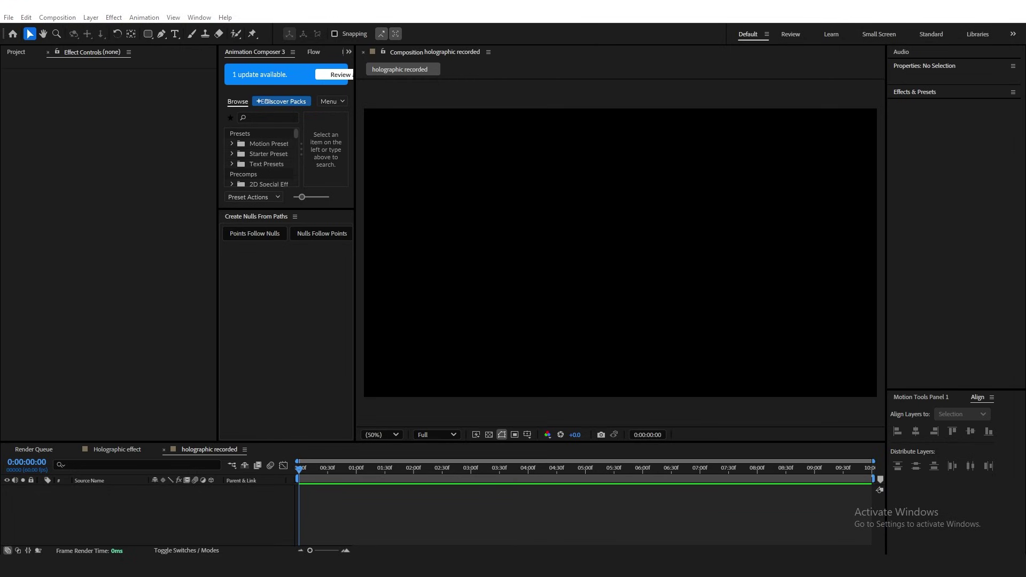
Step: Add the portrait PNG to the holographic recorded composition and apply Venetian Blinds to it
left_click_drag(155, 476, 127, 487)
left_click(146, 526)
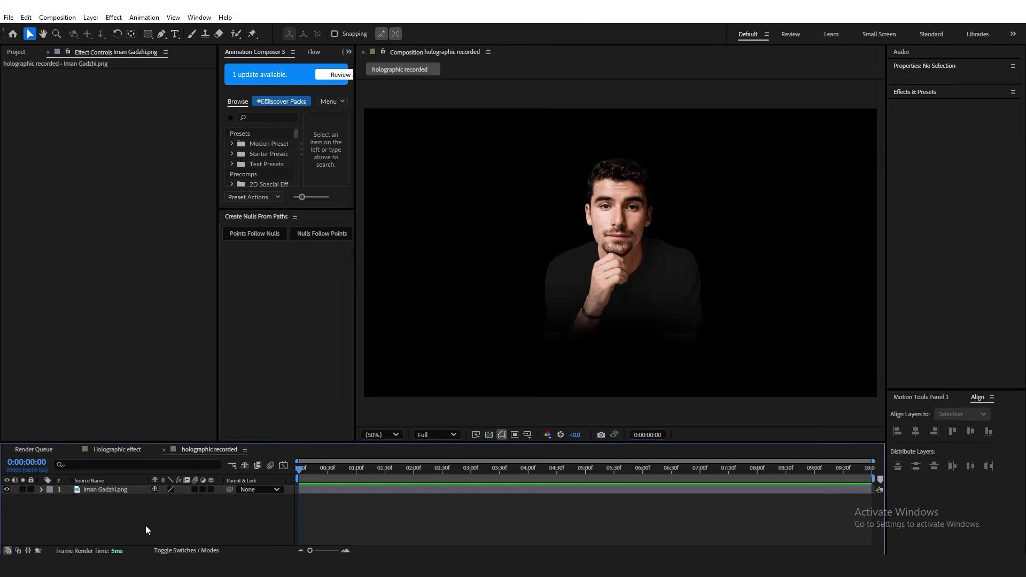
left_click(107, 490)
key("ctrl+space")
type("ven")
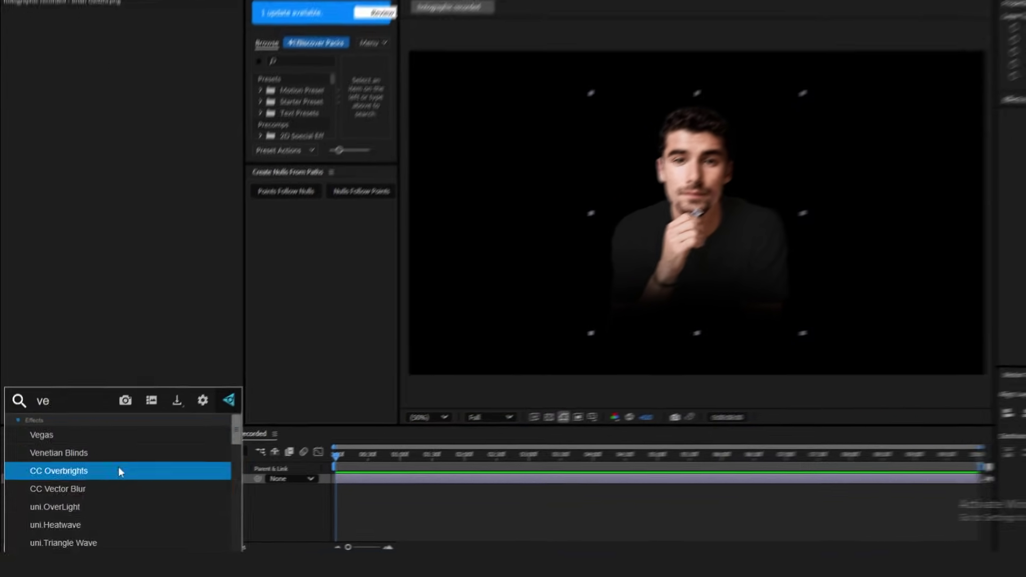
left_click(104, 478)
Step: Apply the Turbulent Displace and Drop Shadow effects to the portrait layer
key("ctrl+space")
type("turbu")
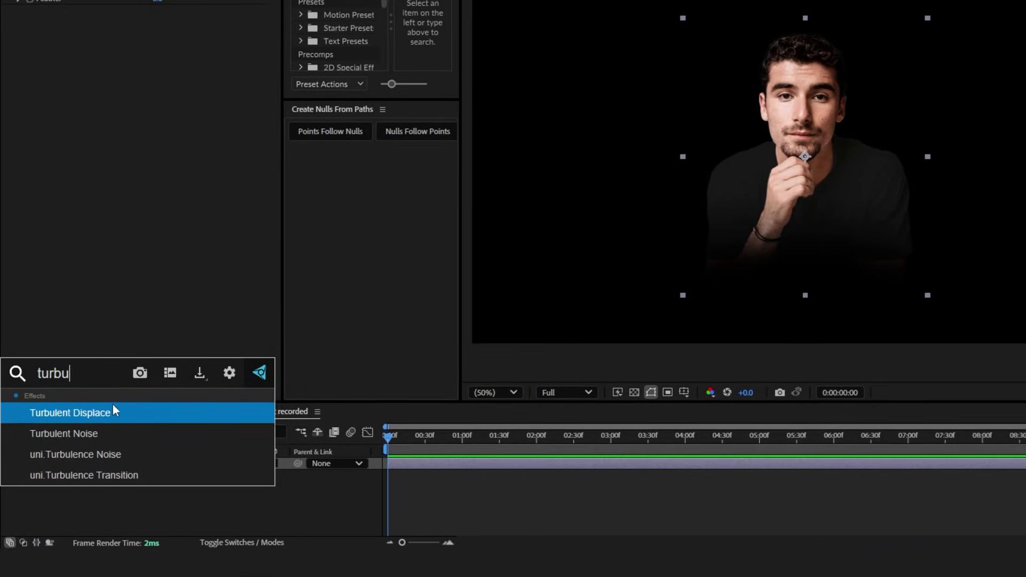
left_click(111, 409)
key("ctrl+space")
type("drp")
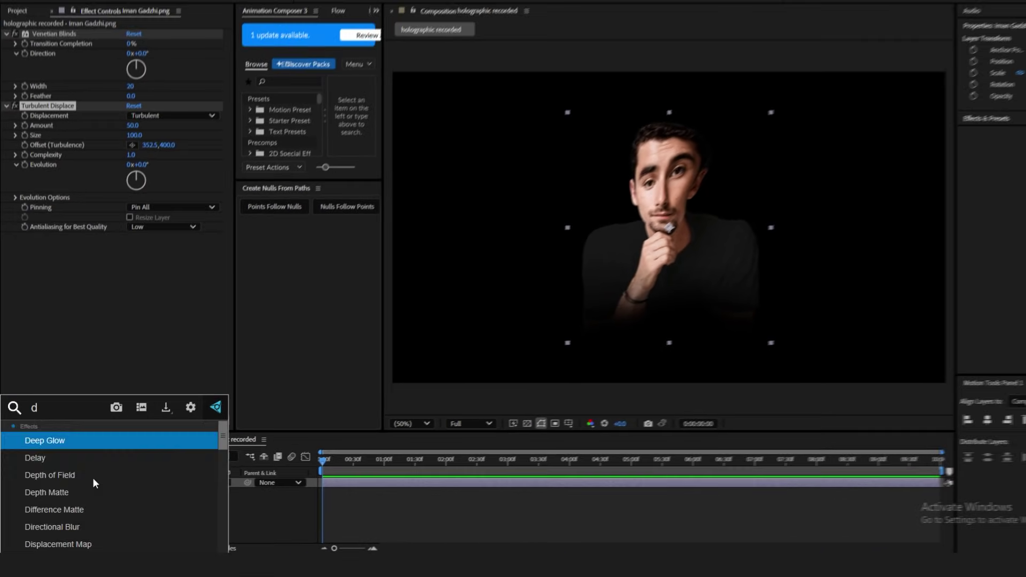
key("BackSpace")
key("Return")
Step: Set the Venetian Blinds transition completion to 45%, width to 7 and direction to 90°
left_click(131, 44)
type("45")
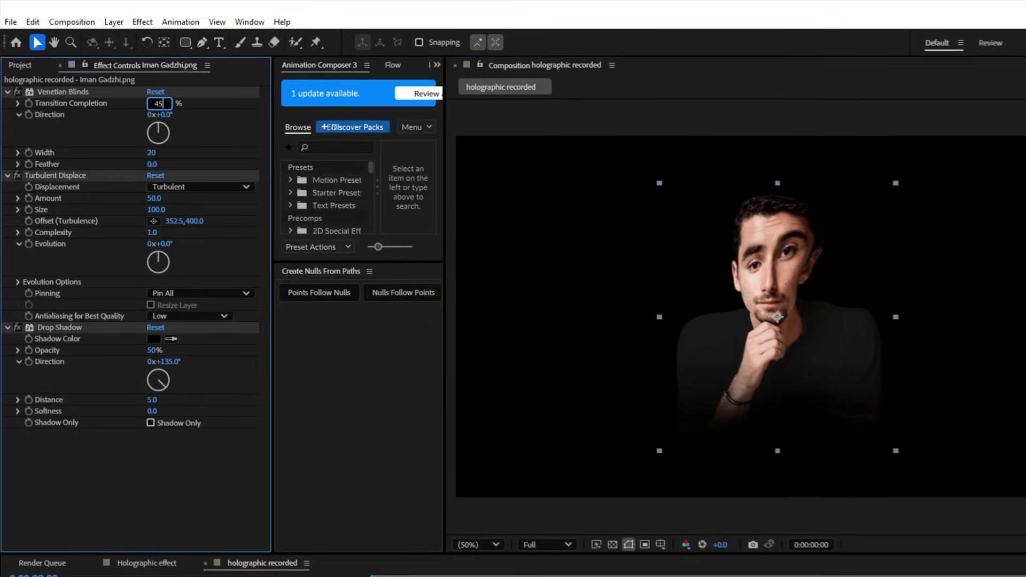
key("Return")
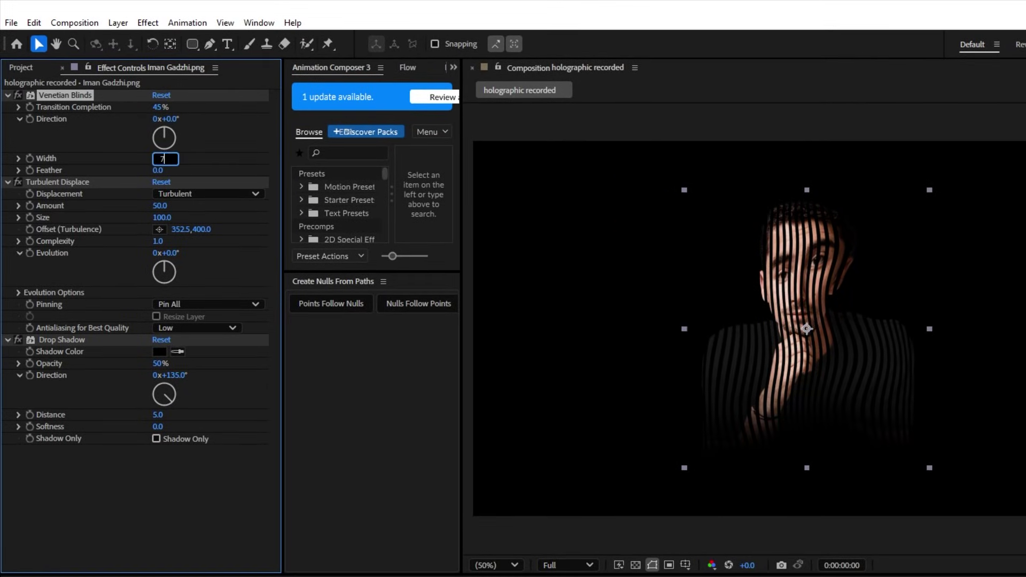
type("7")
key("Return")
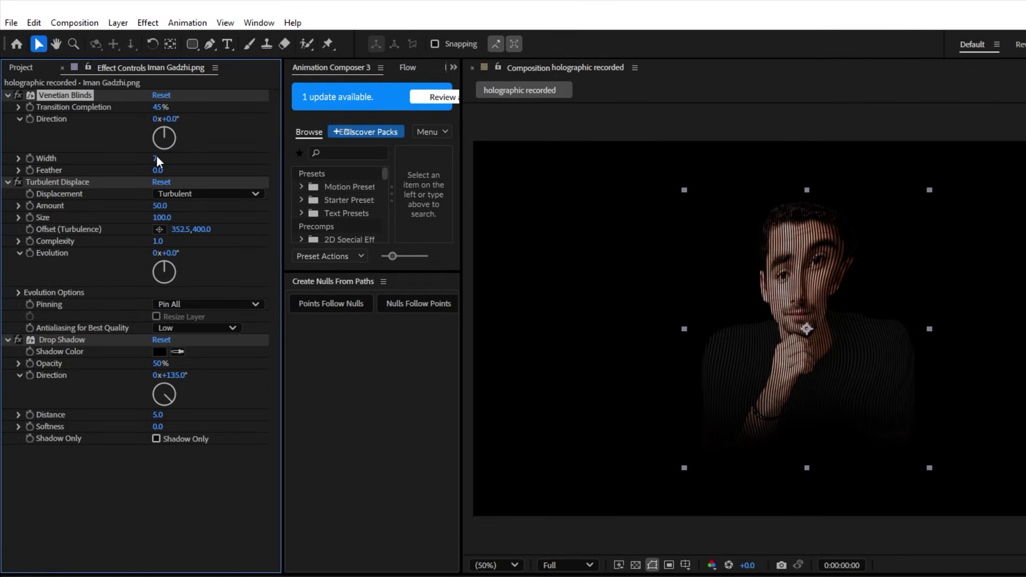
type("90")
key("Return")
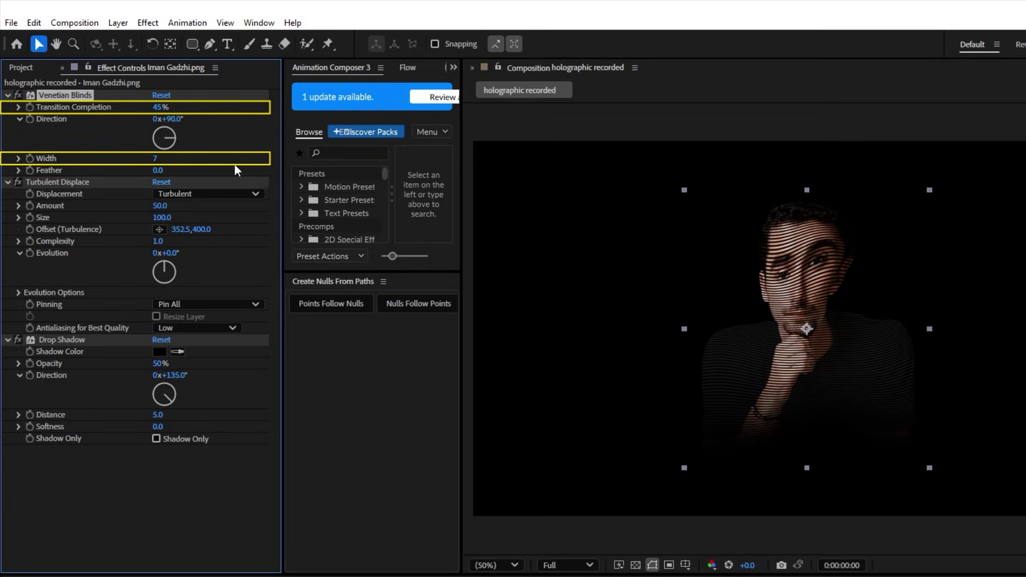
Step: Change the Turbulent Displace displacement type to Horizontal Displacement
left_click(166, 193)
left_click(155, 206)
left_click(166, 194)
left_click(214, 323)
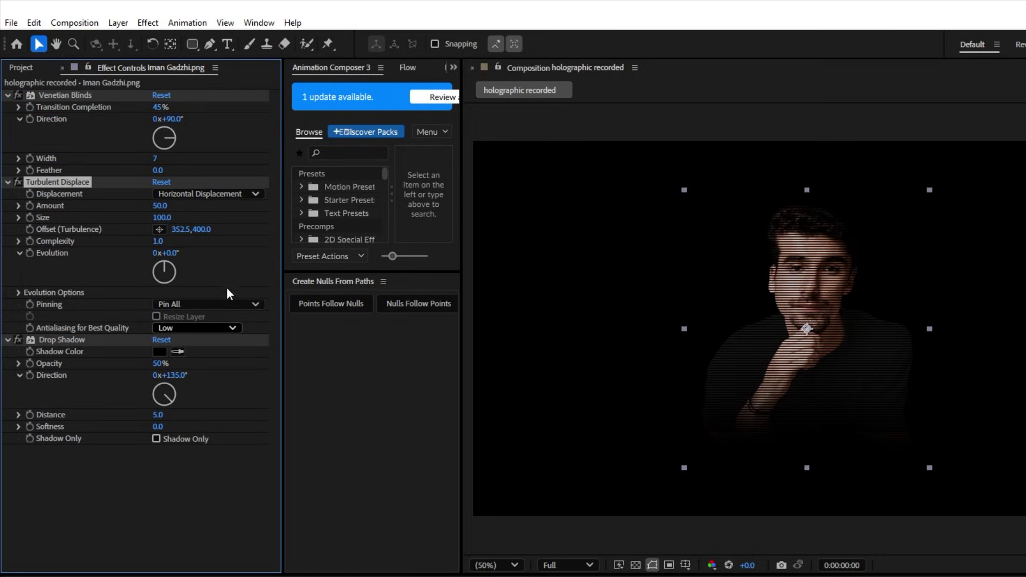
Step: Set the Turbulent Displace amount to 9 and size to 11, and drive its Random Seed with the expression time*6
key("Tab")
type("1")
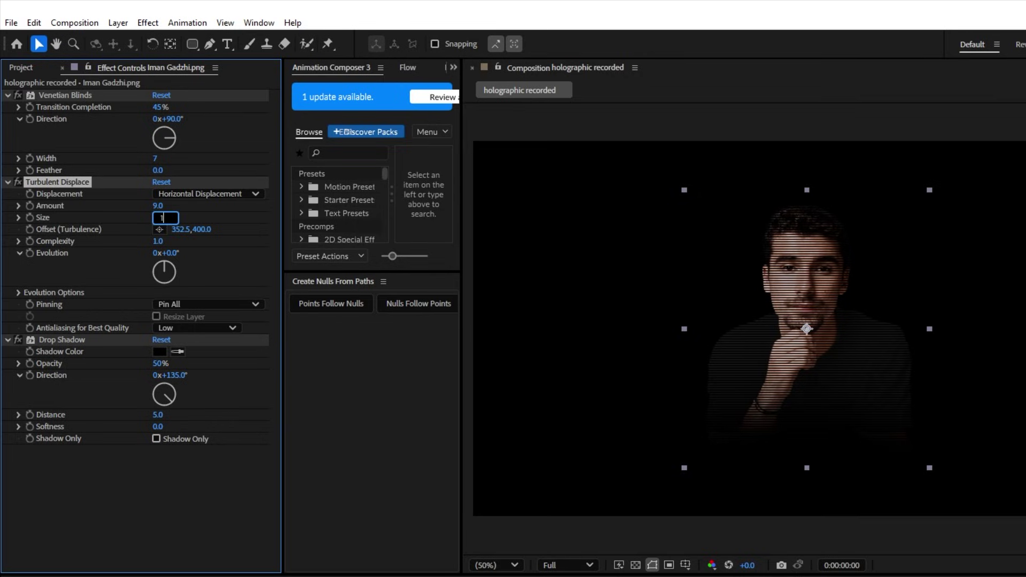
left_click(19, 292)
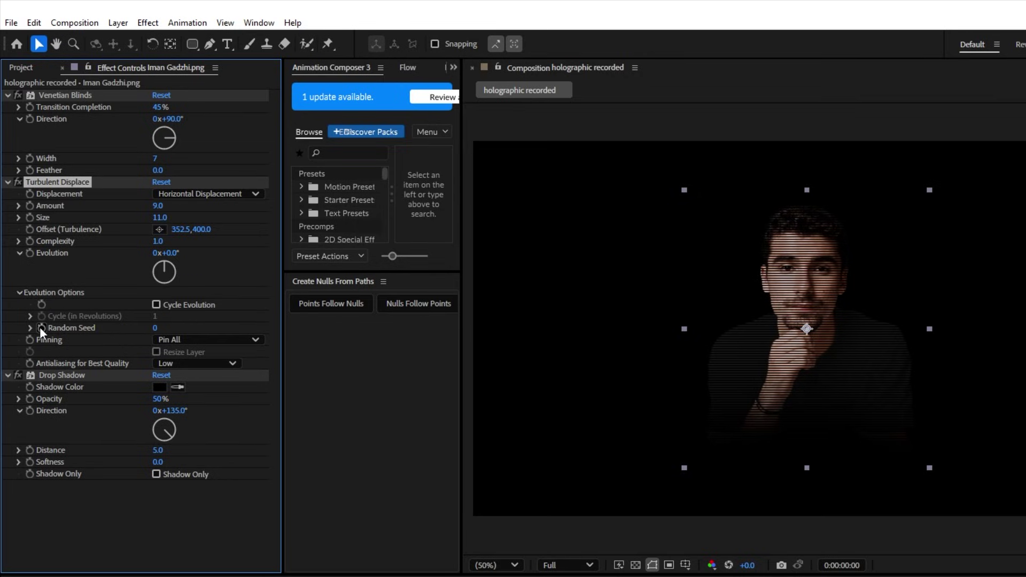
left_click(41, 328, "alt")
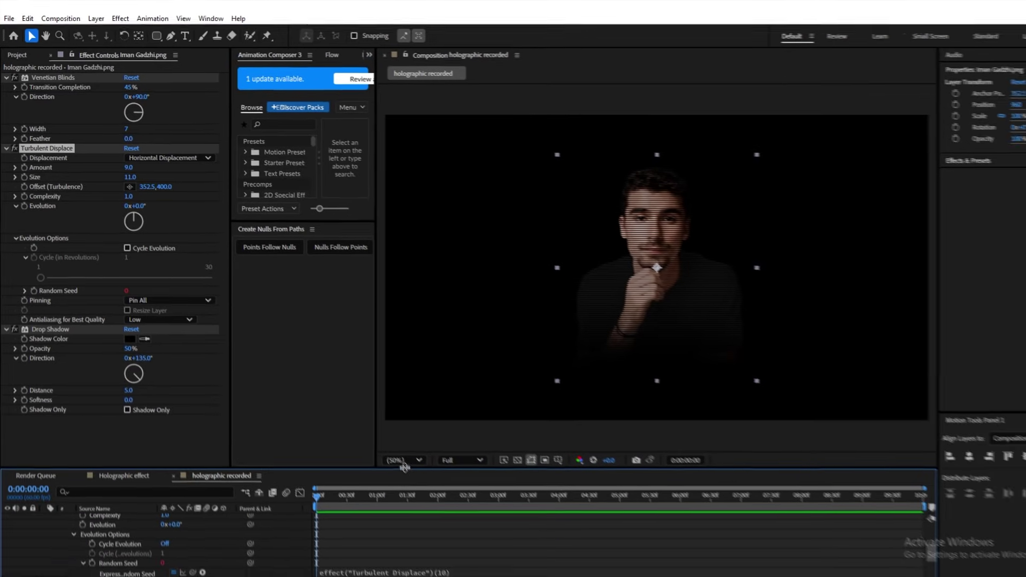
left_click_drag(454, 527, 482, 436)
left_click(381, 486)
type("time*6")
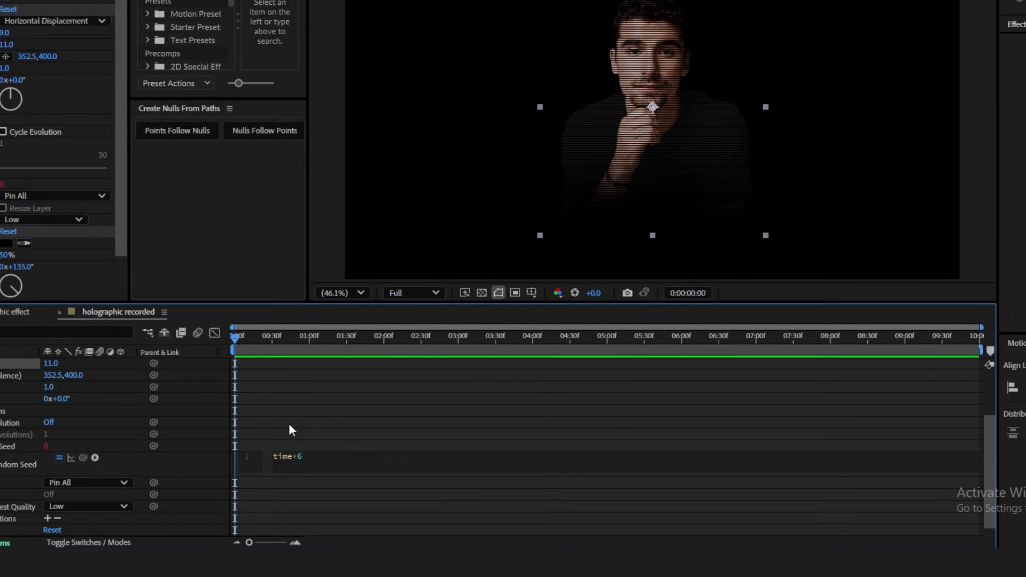
left_click(289, 424)
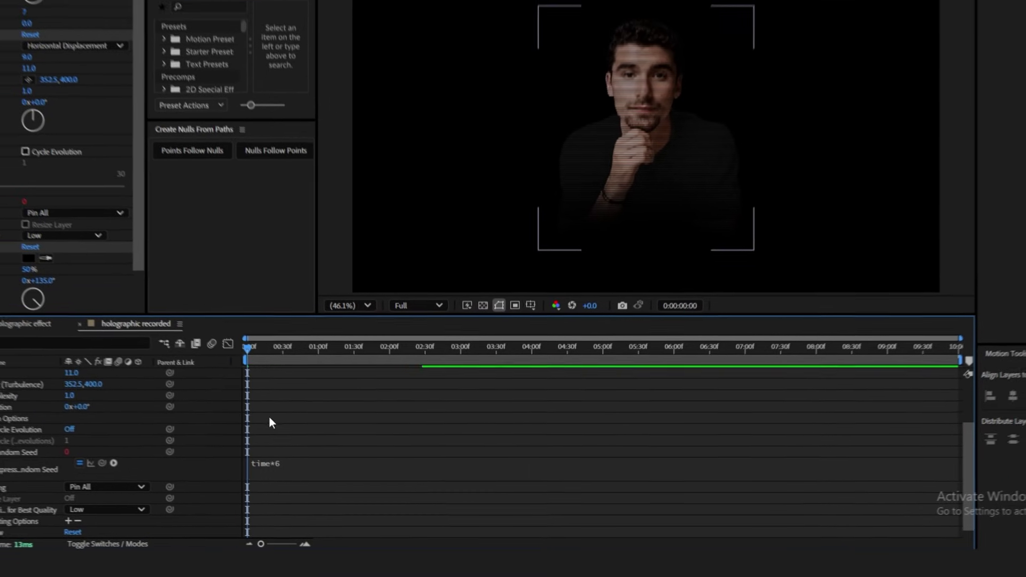
Step: Set the Turbulent Displace turbulence offset to 960, 540
left_click(28, 57)
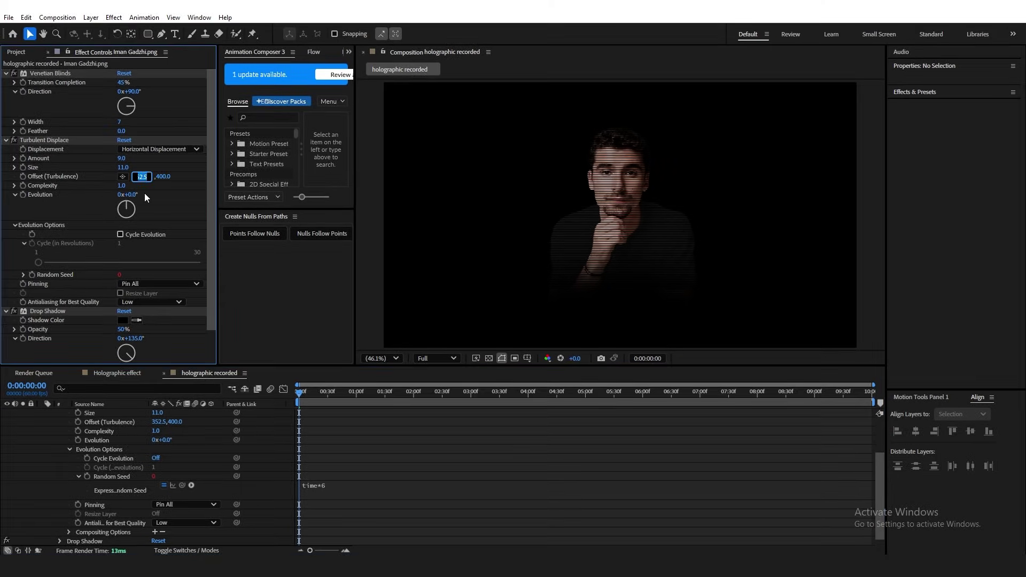
type("960")
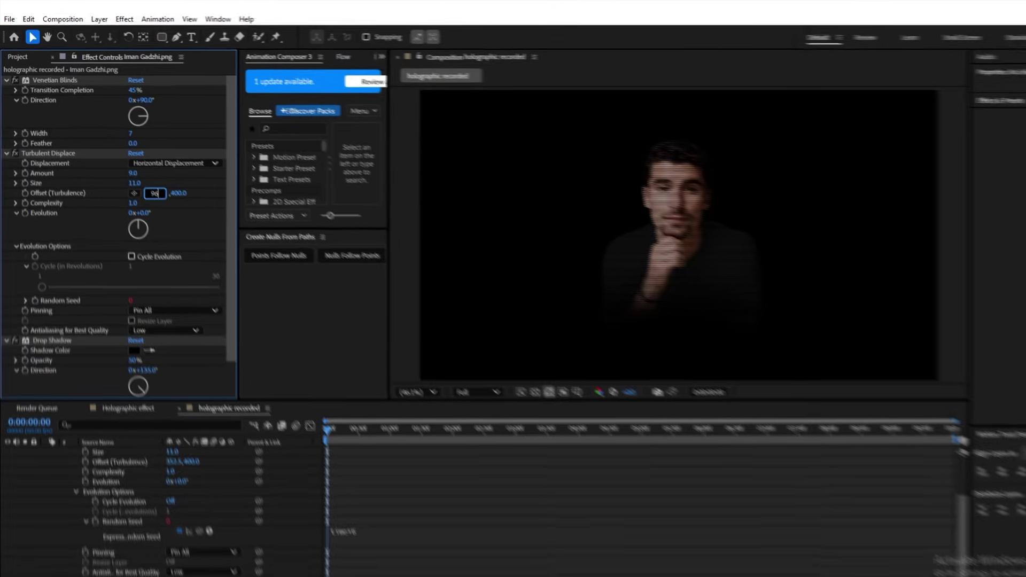
key("Tab")
type("540")
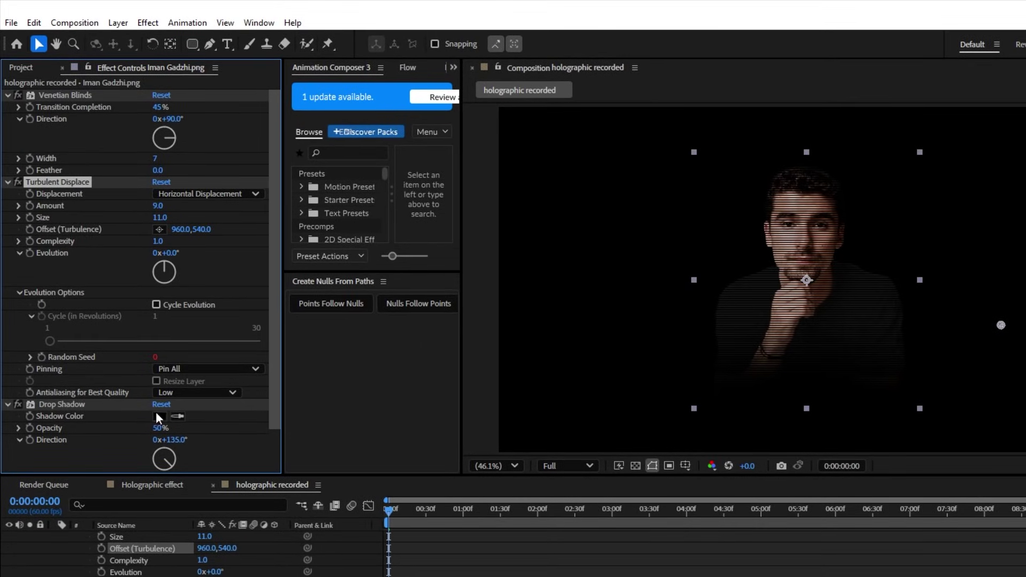
Step: Make the portrait's drop shadow white with 35% opacity and a softness of 370
left_click(159, 416)
key("Return")
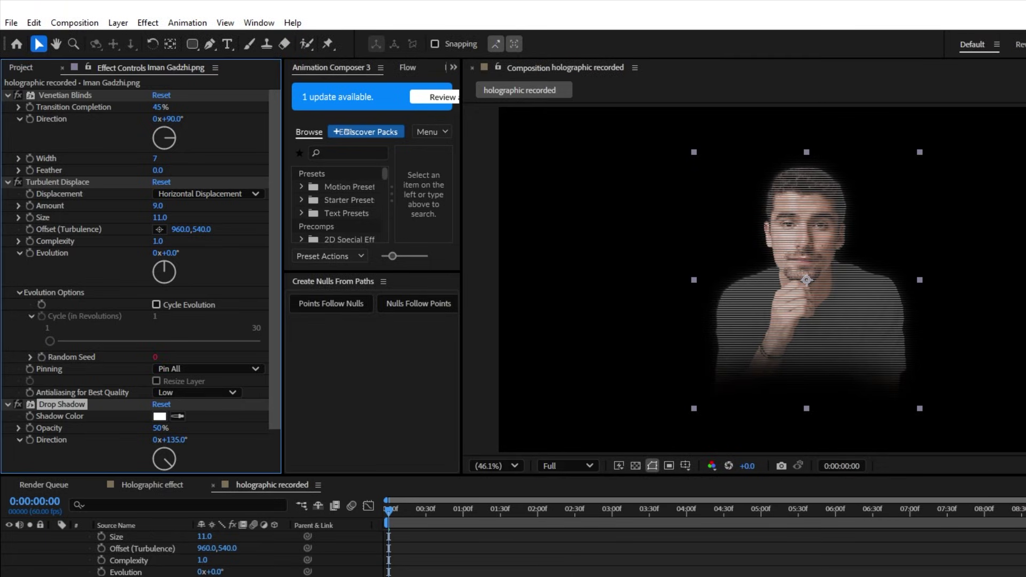
scroll(213, 406, "down", 2)
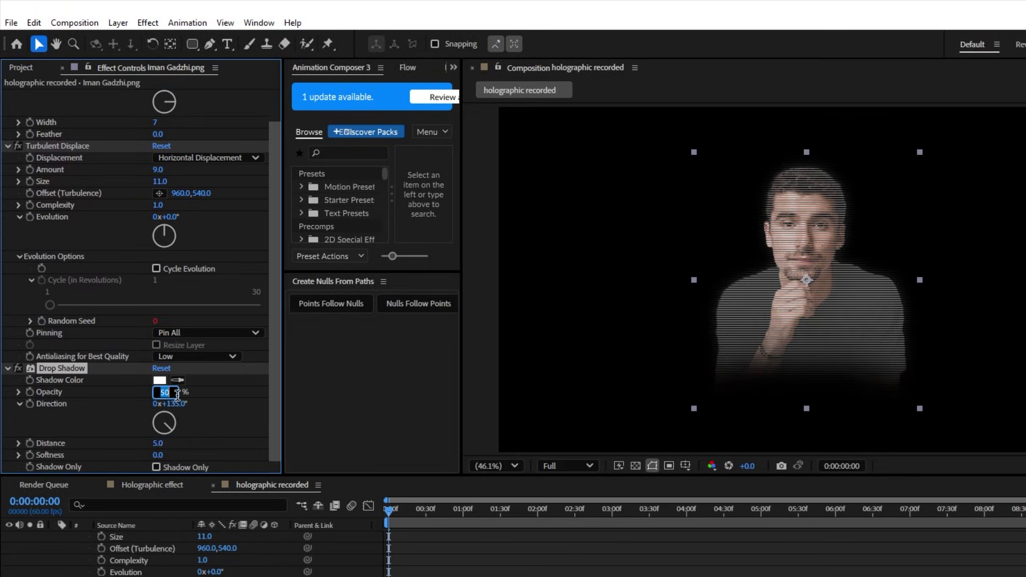
key("Return")
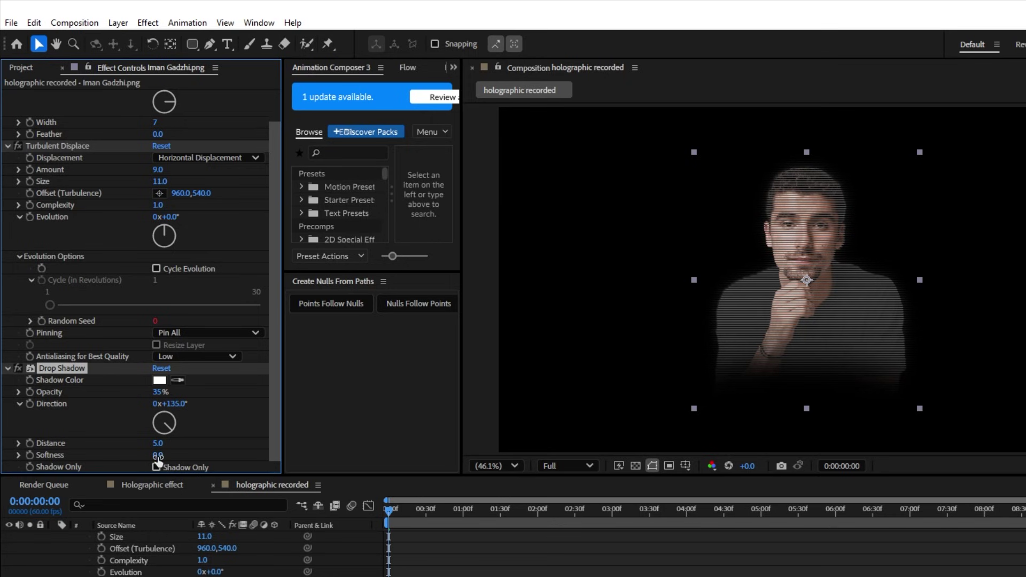
type("370")
key("Return")
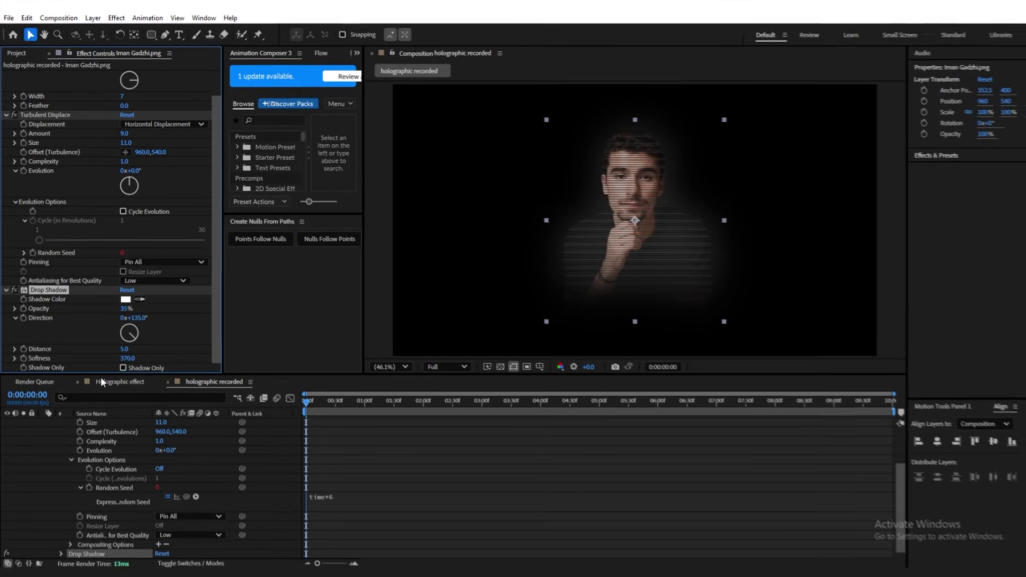
Step: Add a new adjustment layer above the portrait and apply the Deep Glow effect to it
scroll(71, 466, "up", 3)
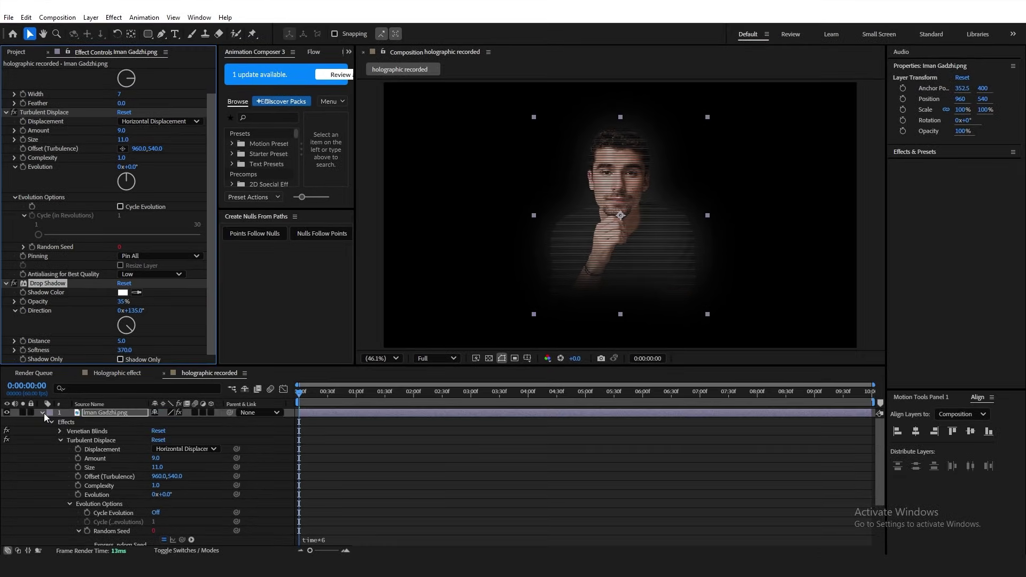
left_click_drag(324, 367, 324, 423)
left_click(43, 470)
right_click(155, 507)
mouse_move(185, 379)
left_click(355, 464)
key("ctrl+space")
type("deep")
key("Return")
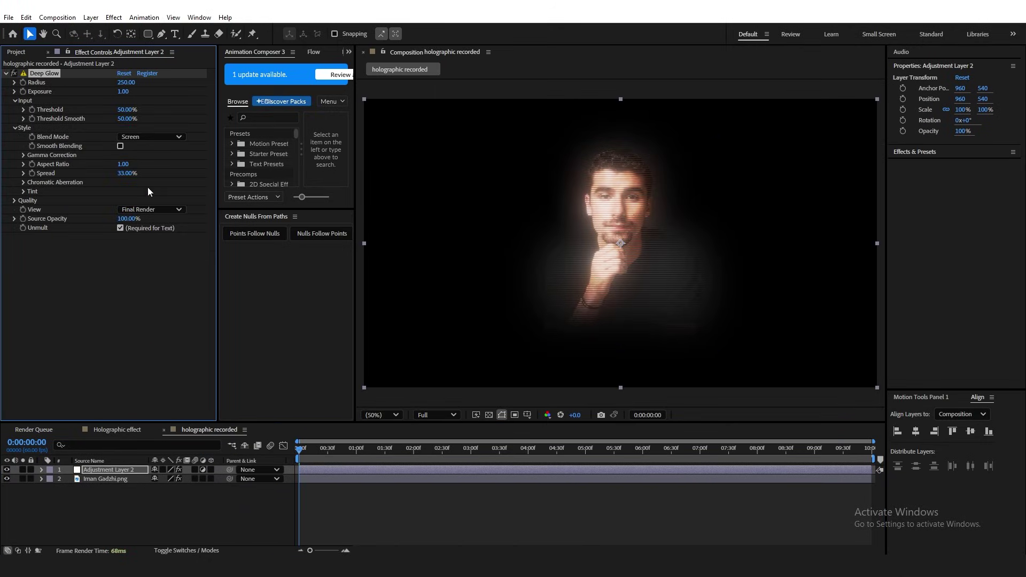
Step: Set the Deep Glow exposure to 0.60 and radius to 200
left_click(123, 92)
type("1.65")
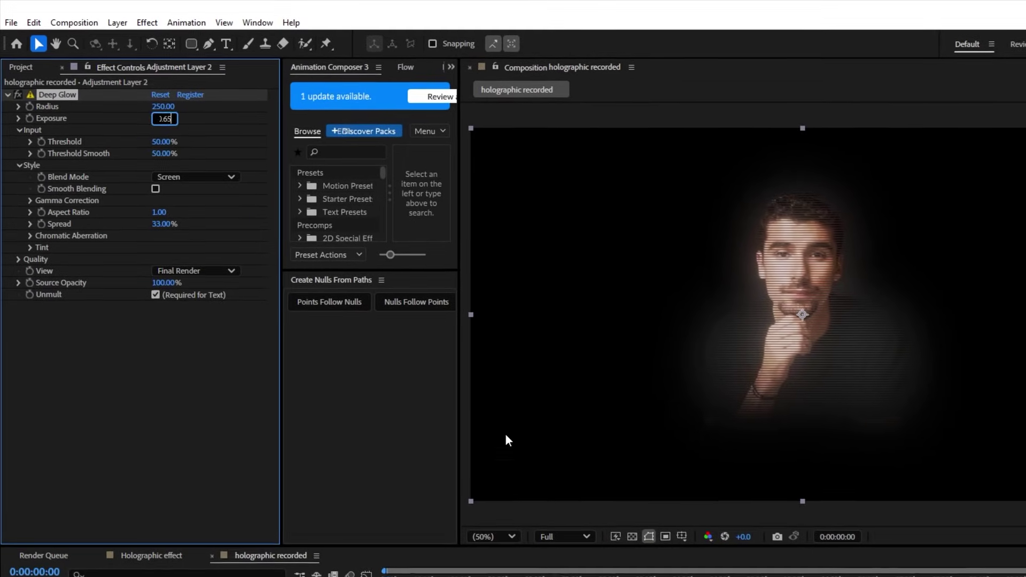
key("Return")
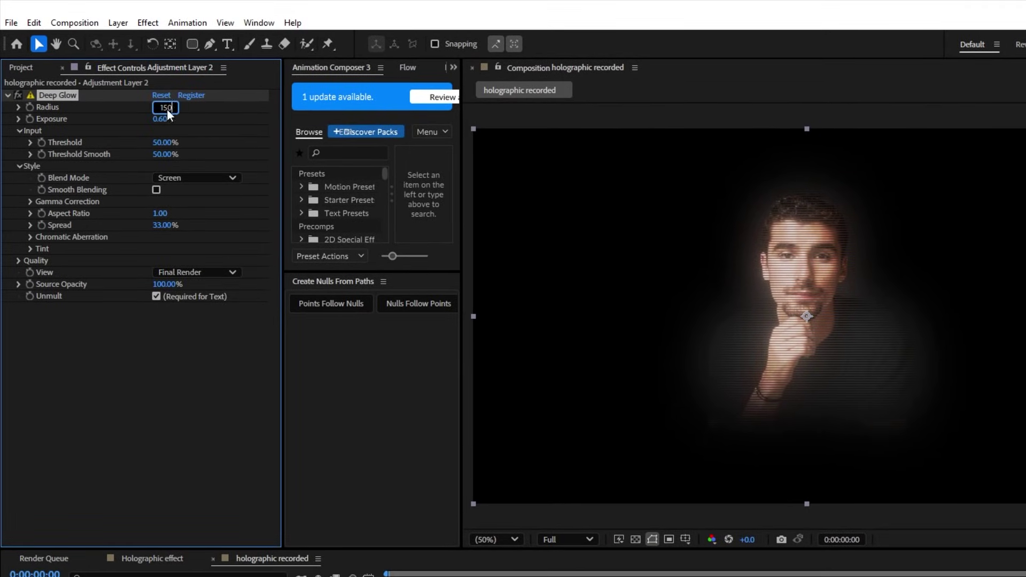
type("200")
key("Return")
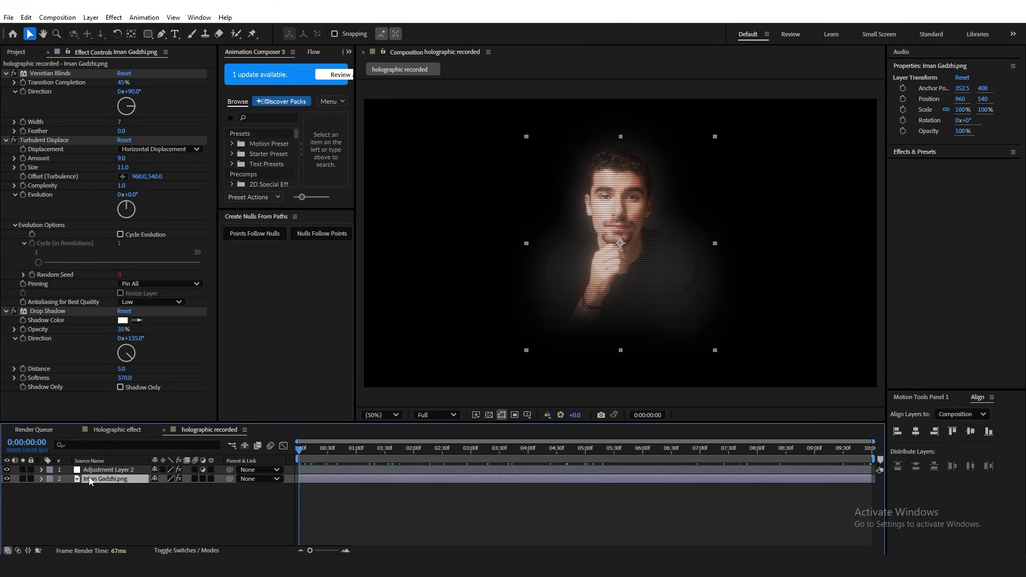
Step: Save the portrait layer's Venetian Blinds, Turbulent Displace and Drop Shadow effects as an animation preset named Holographic effect
left_click(7, 73)
left_click(6, 83)
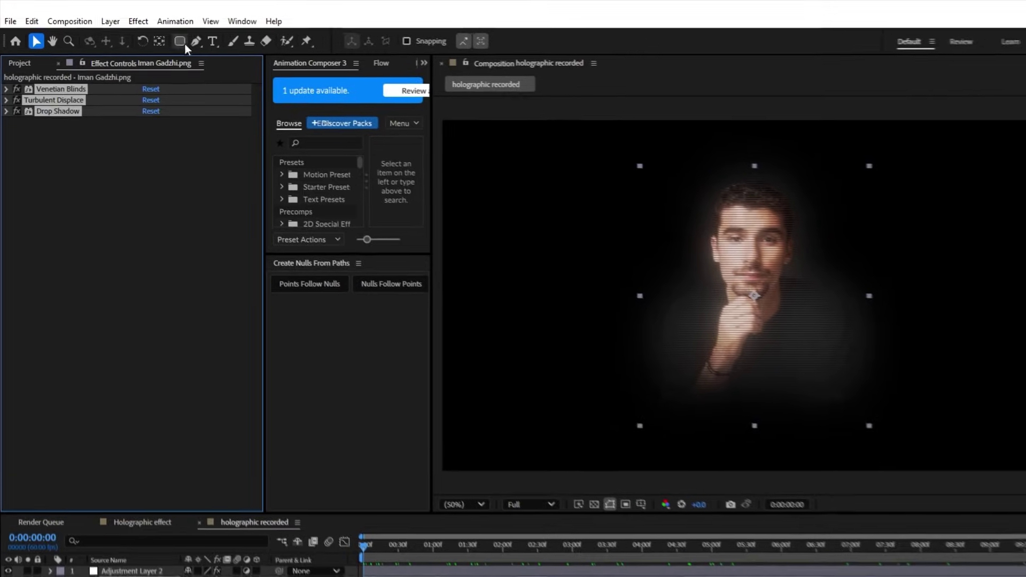
left_click(144, 17)
left_click(197, 41)
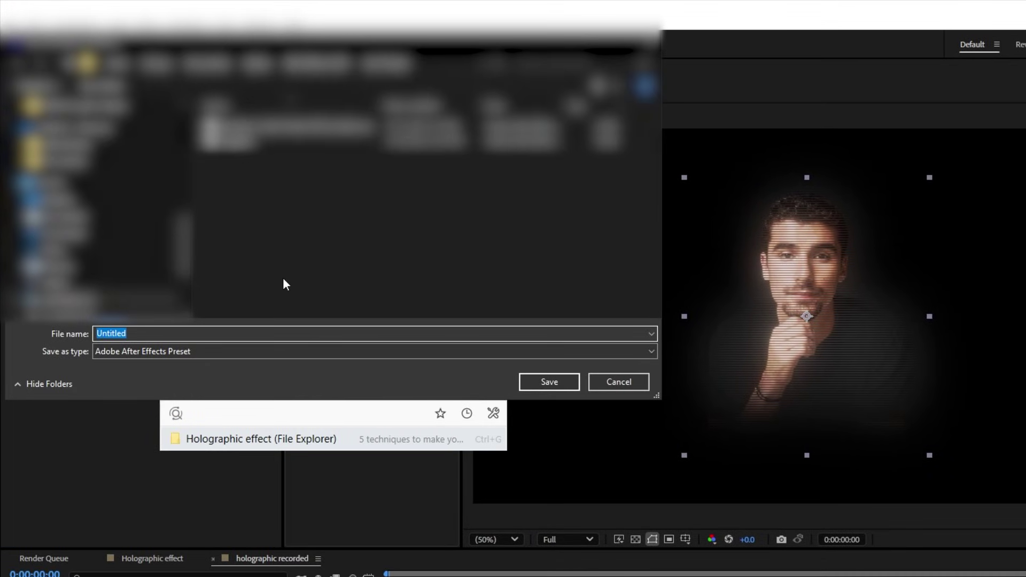
type("Holographic effect")
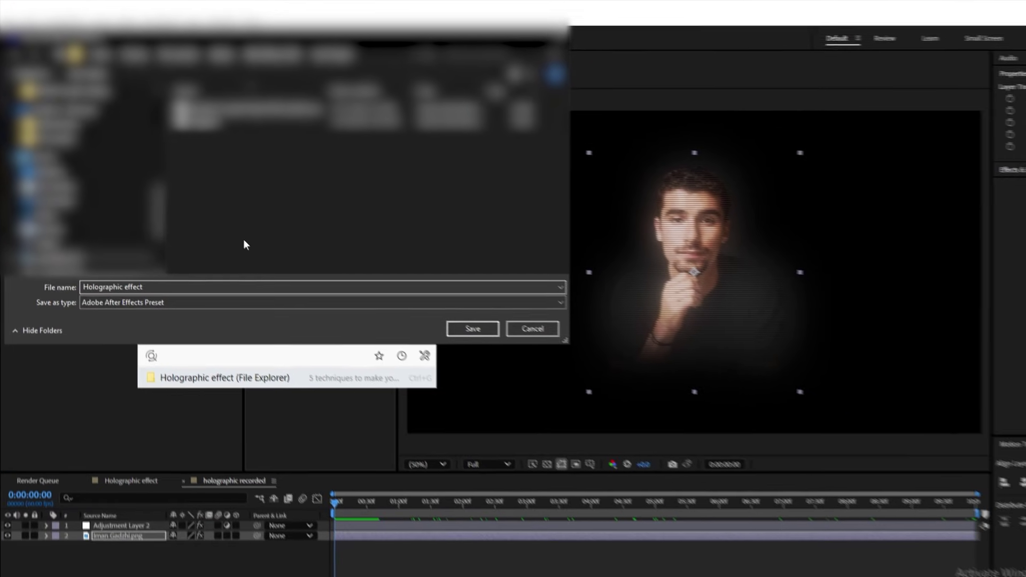
key("Return")
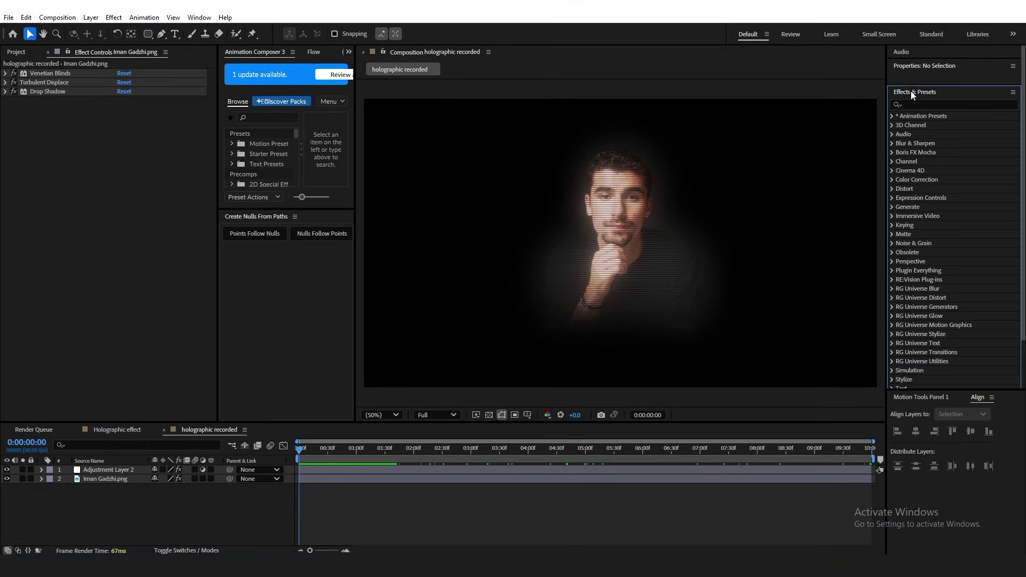
Step: Refresh the effects and presets list and look up the saved Holographic effect preset
right_click(913, 94)
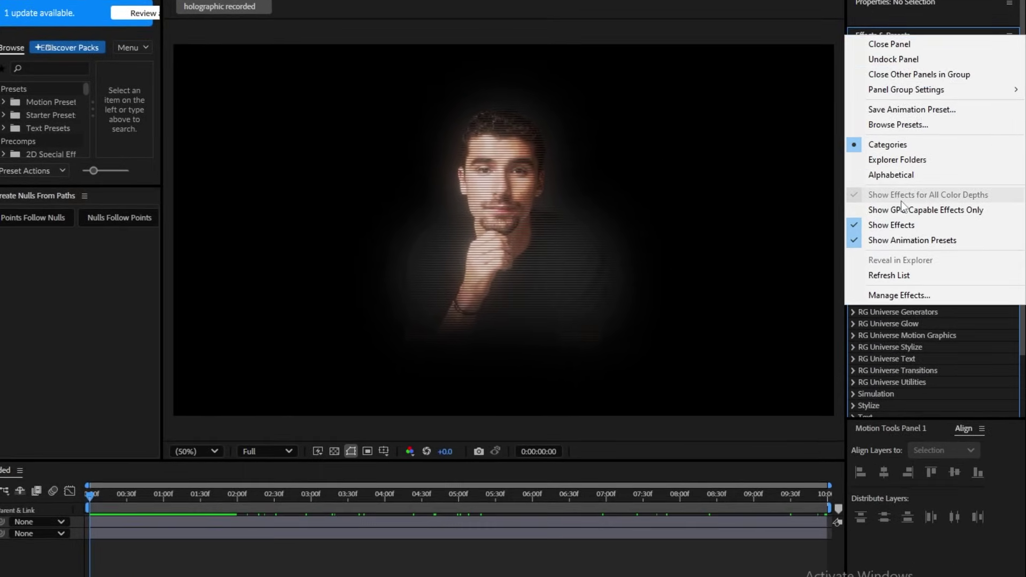
left_click(893, 276)
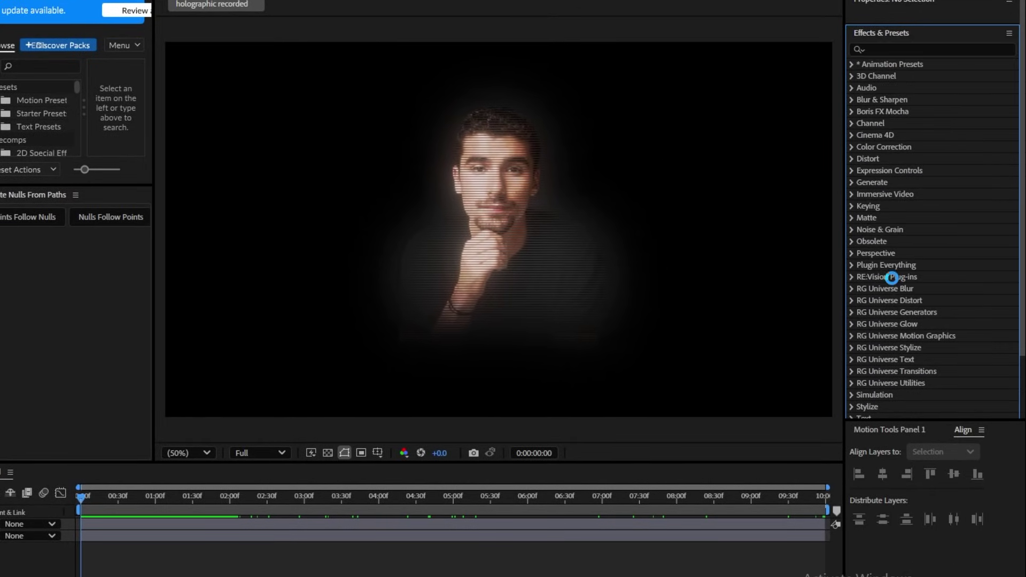
type("holographic effect")
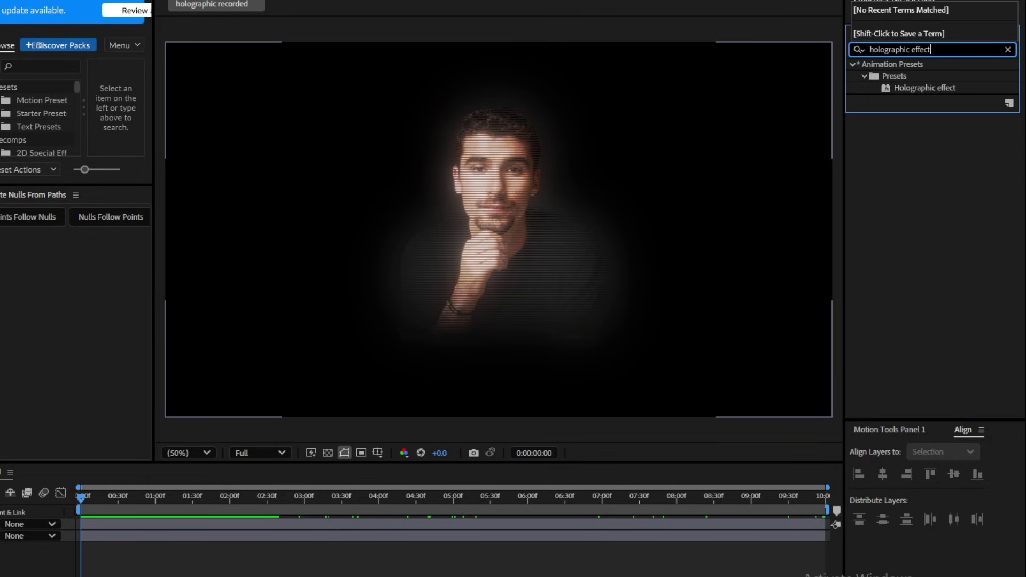
left_click(925, 89)
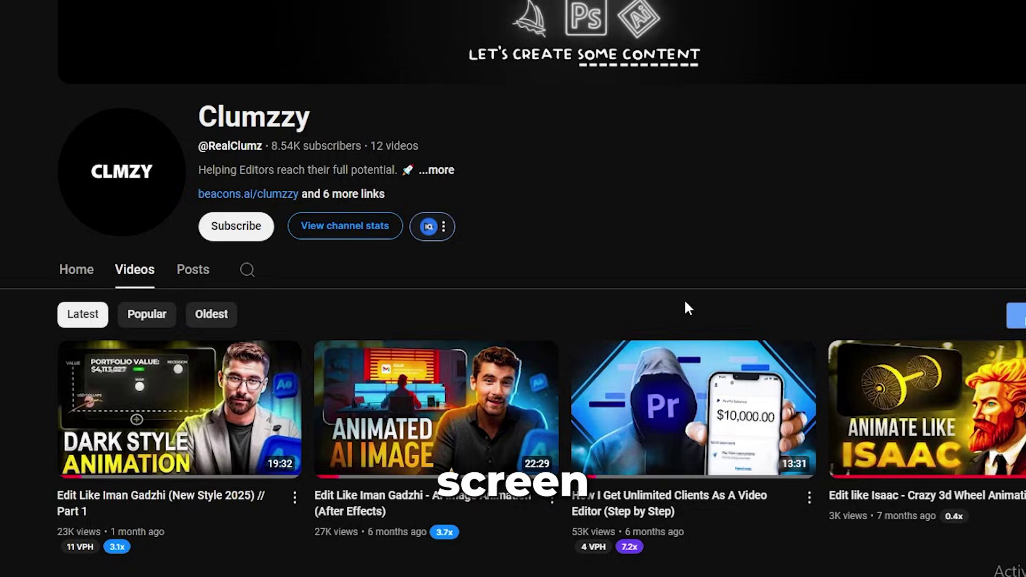
Step: Switch to YouTube and subscribe to the Clumzzy channel
left_click(243, 233)
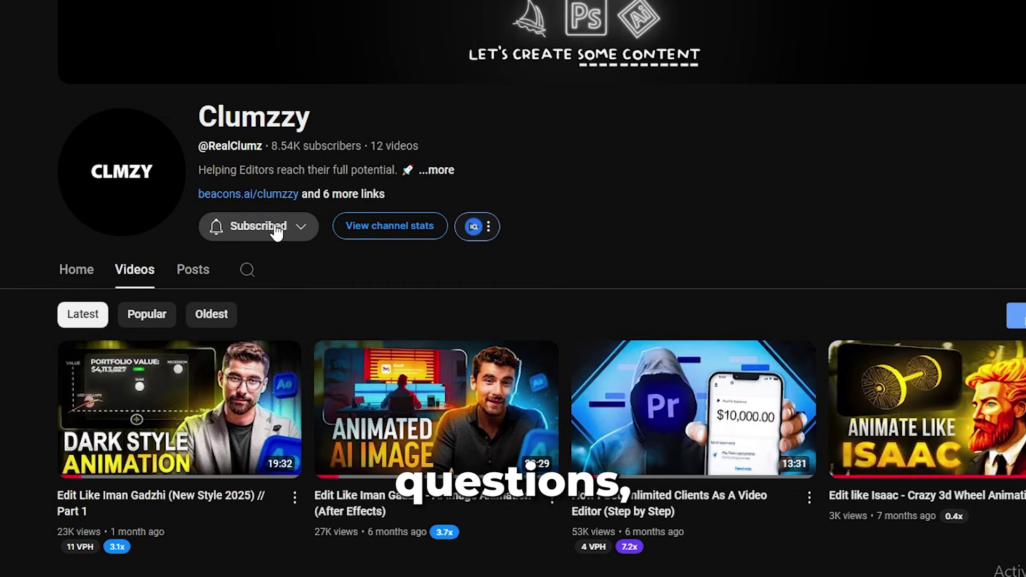